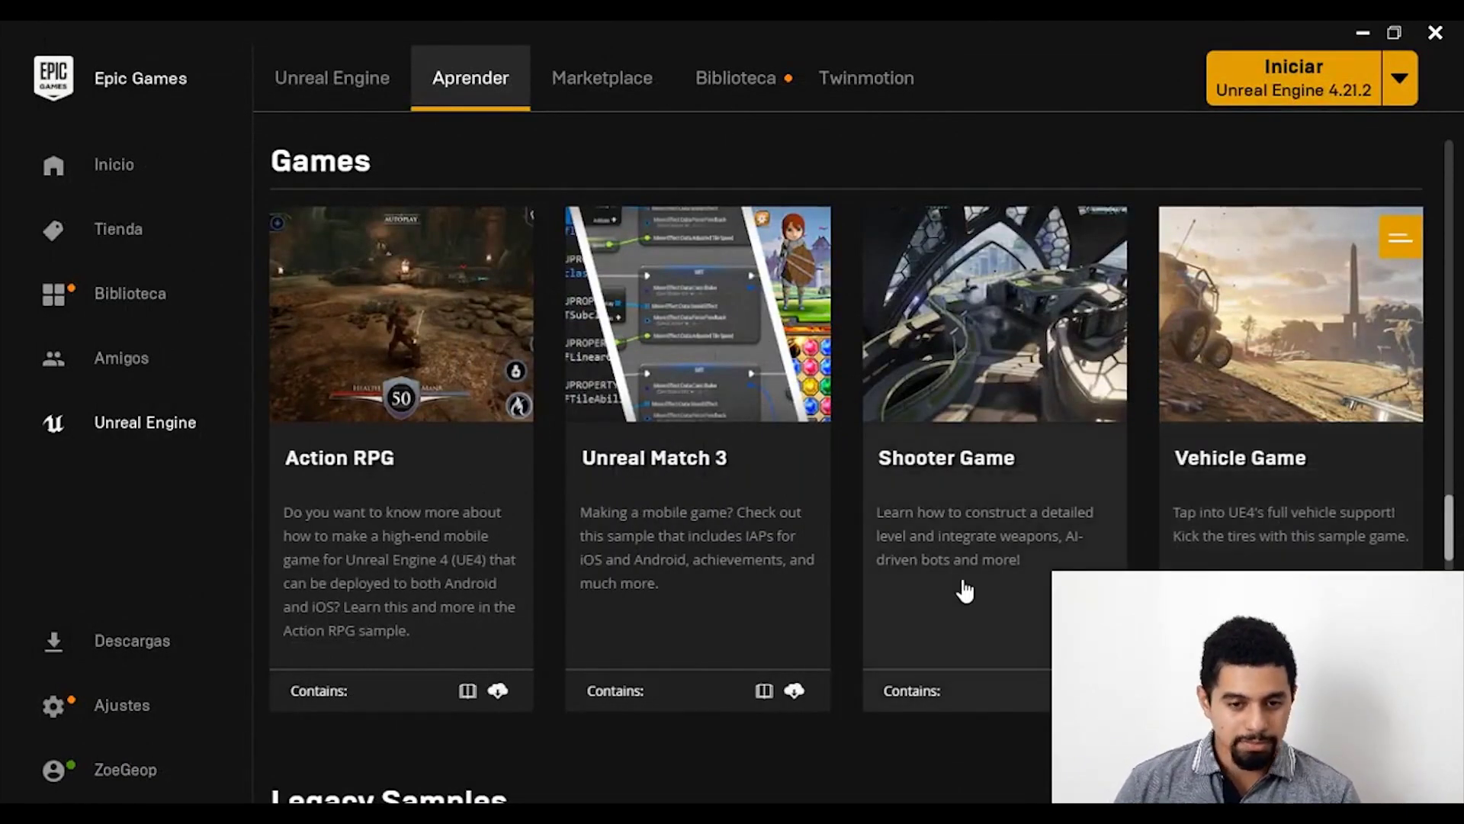
Scroll the Learn page to the Games samples until the Shooter Game card is visible.
scroll(827, 533, up, 5)
scroll(719, 481, down, 6)
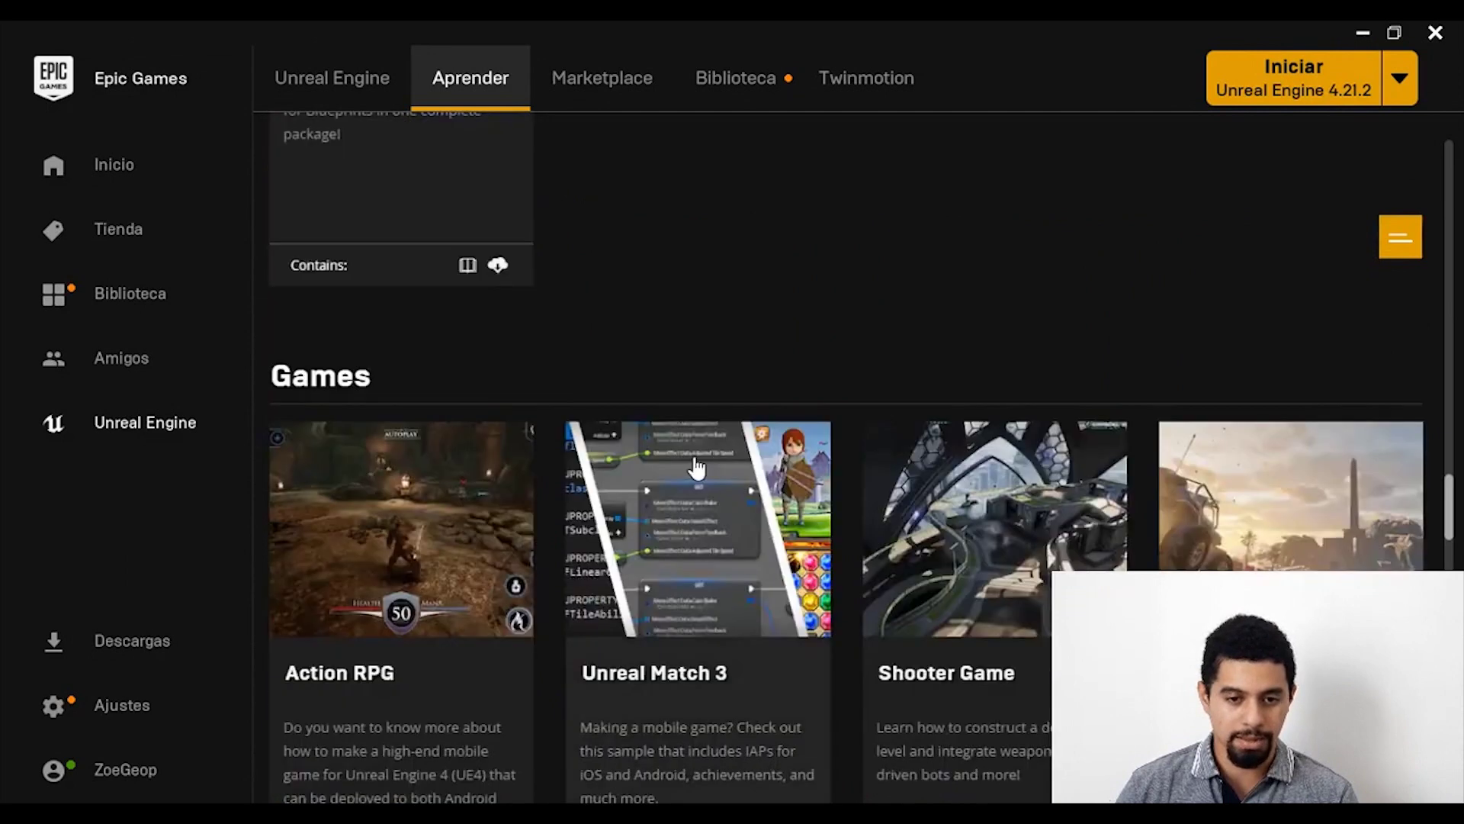
scroll(805, 472, up, 3)
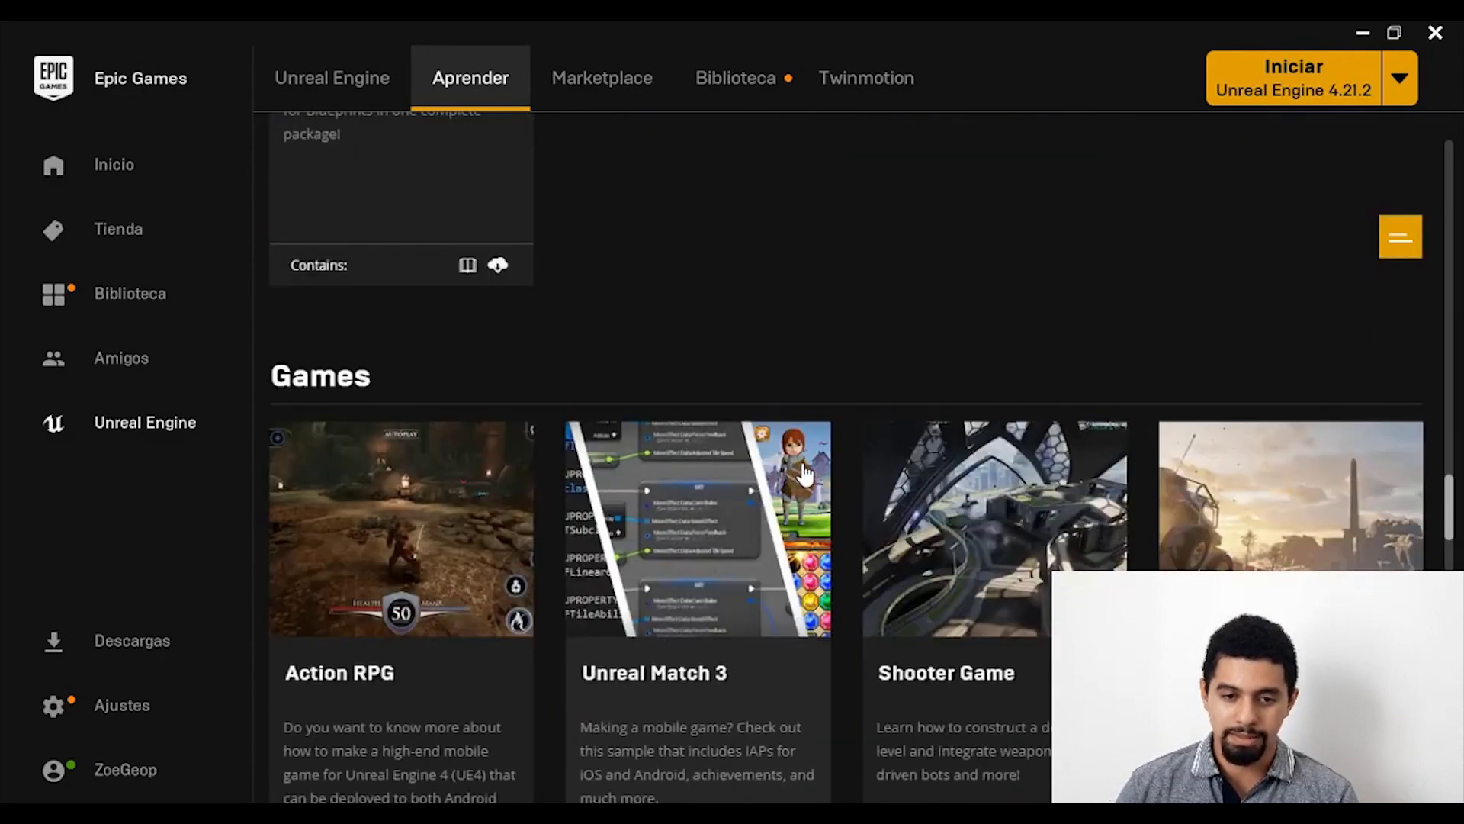
scroll(812, 473, down, 2)
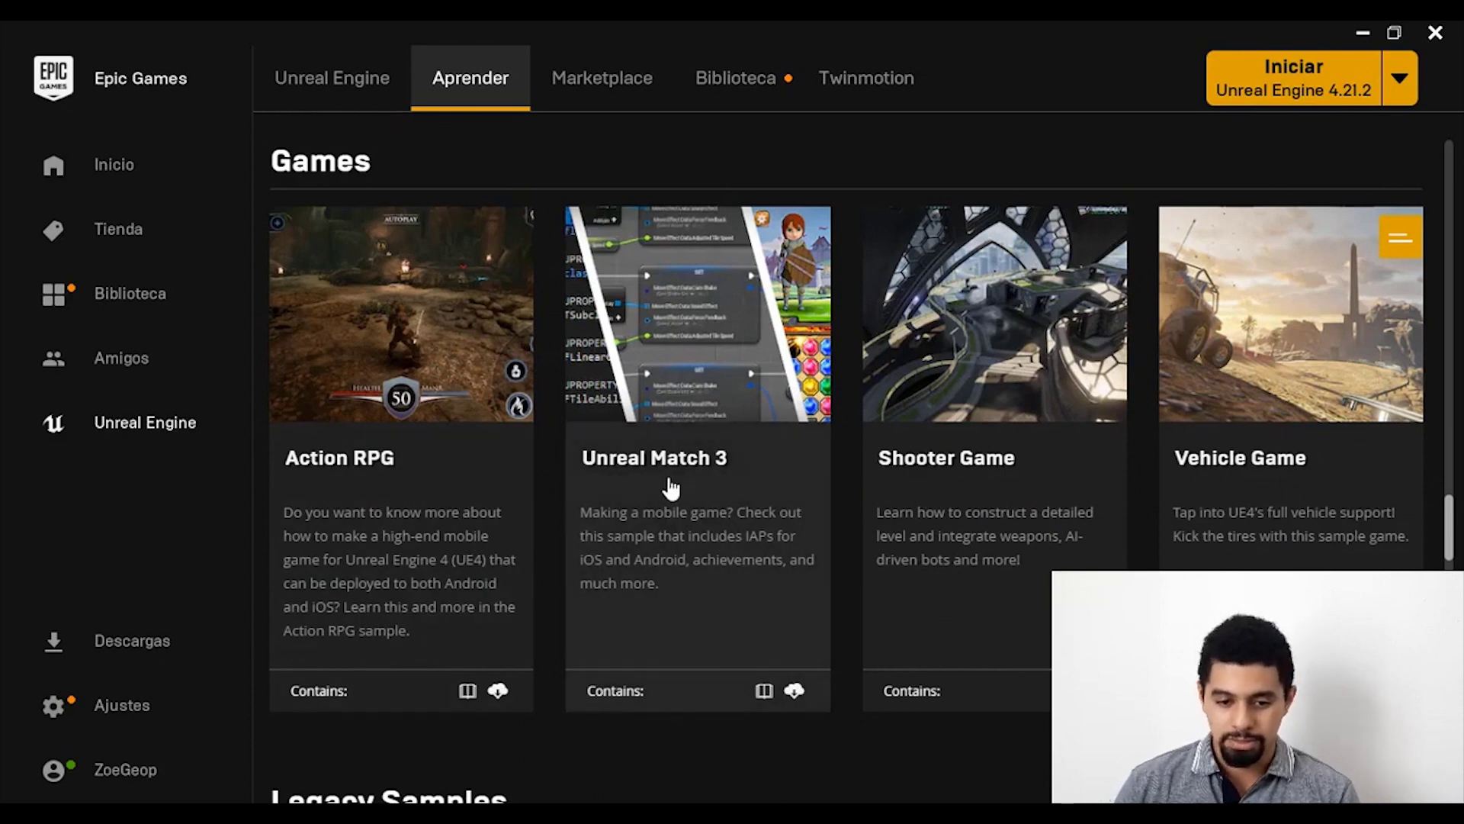
scroll(671, 488, up, 2)
scroll(690, 477, down, 2)
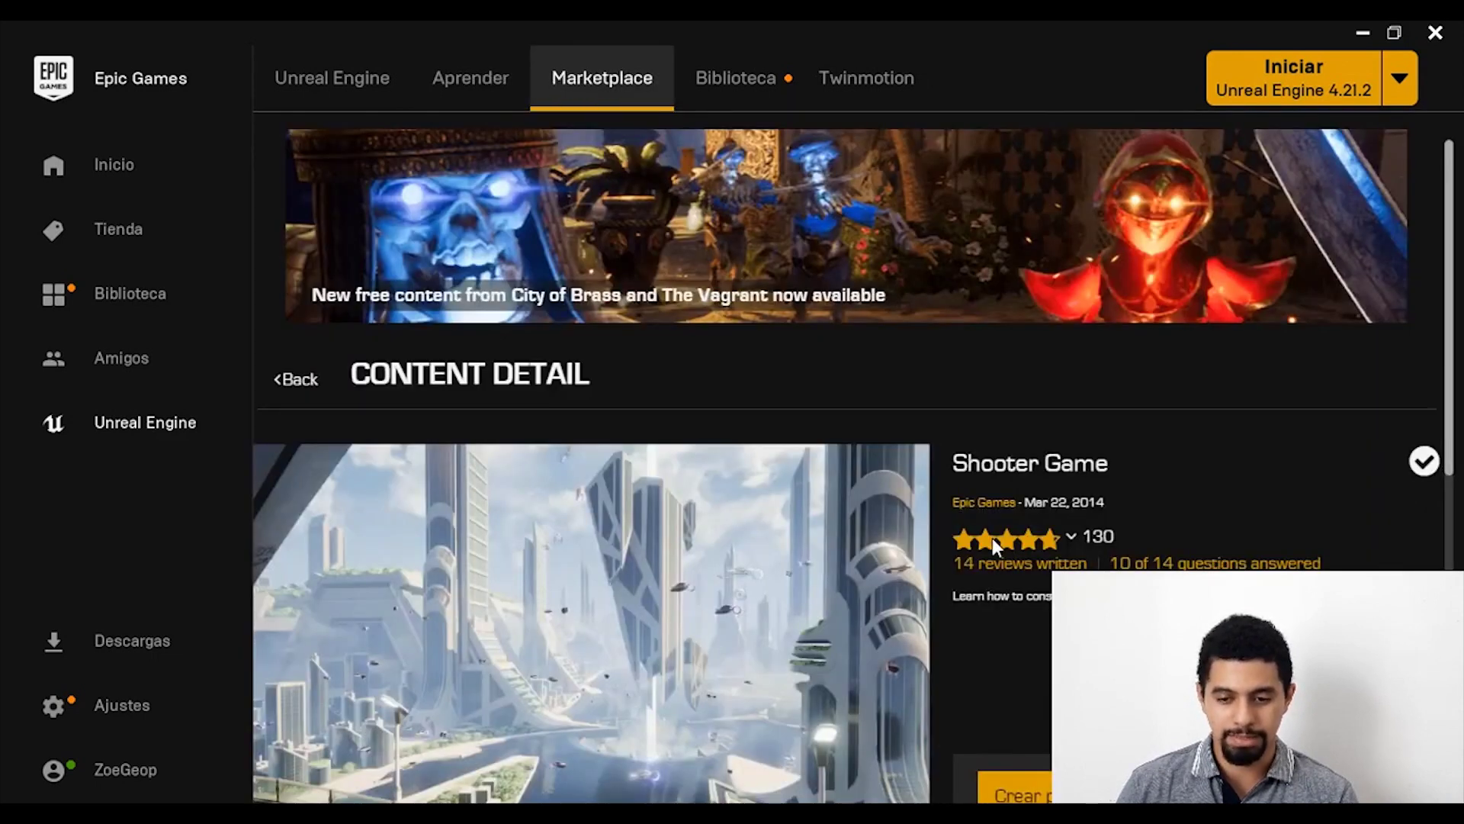
Page through the Shooter Game screenshot gallery, ending back on the Unreal dome image.
scroll(991, 538, down, 1)
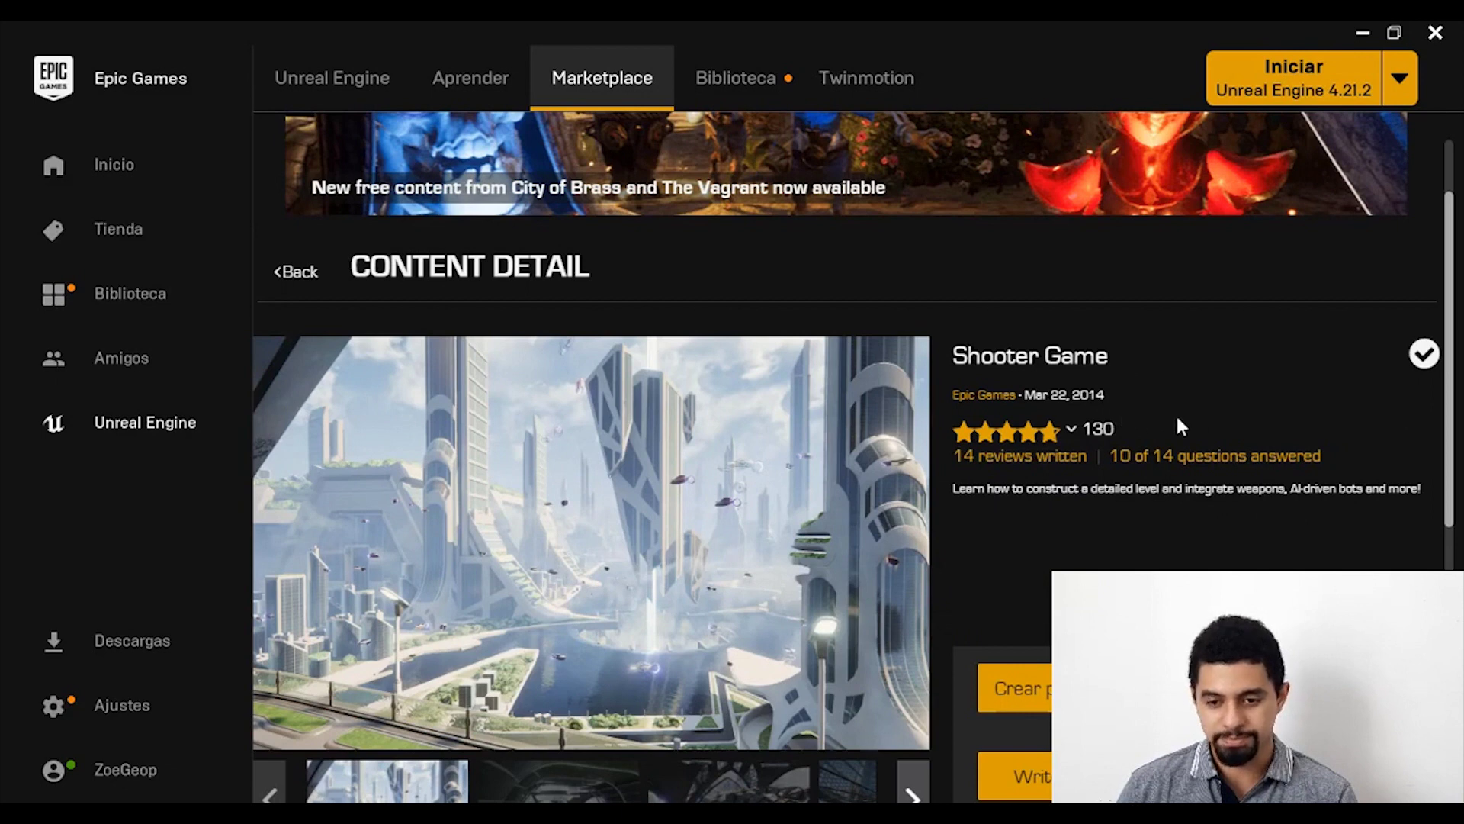
mouse_move(1072, 429)
scroll(1239, 553, down, 4)
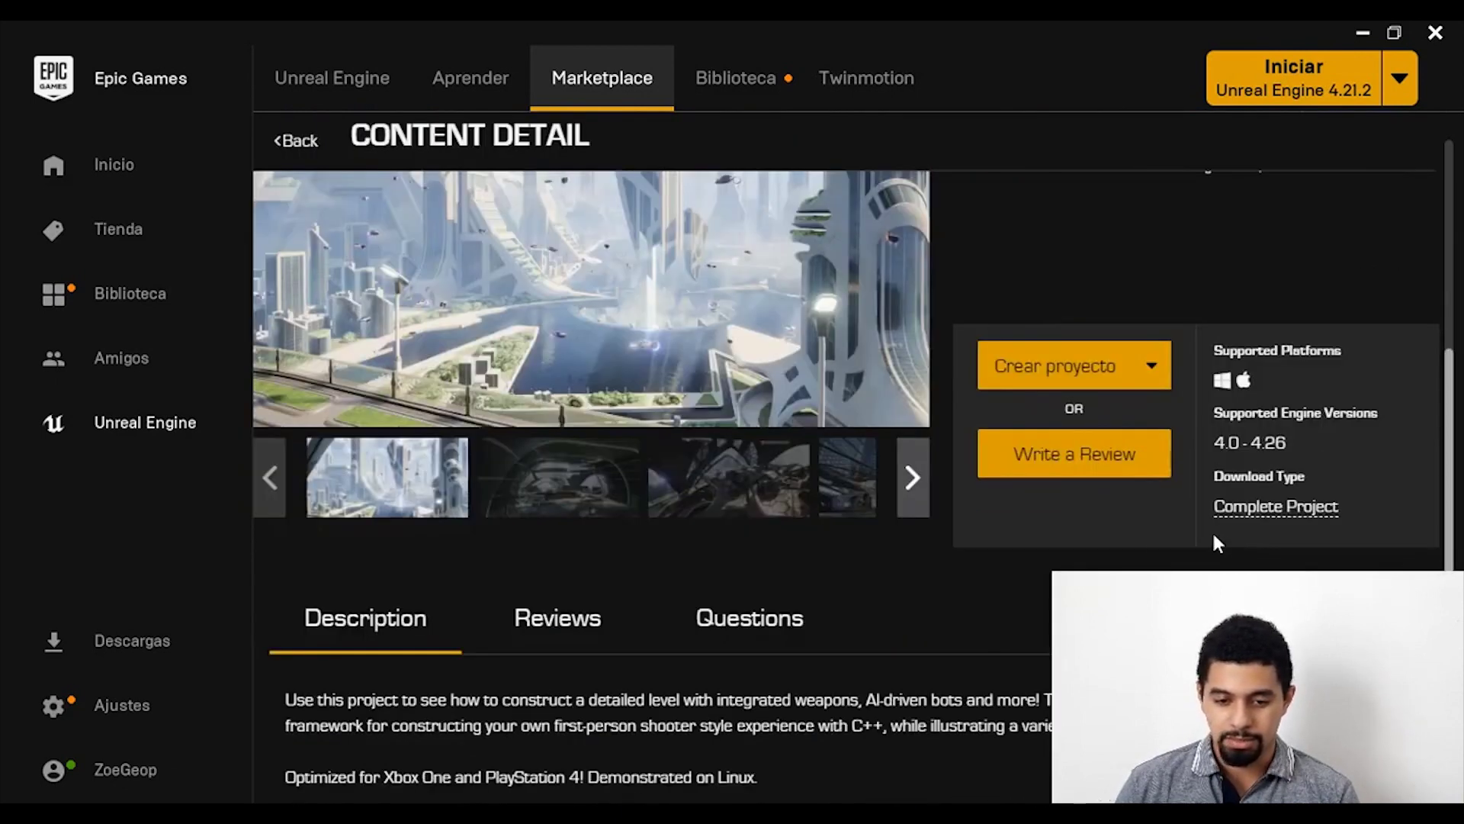
scroll(954, 572, up, 3)
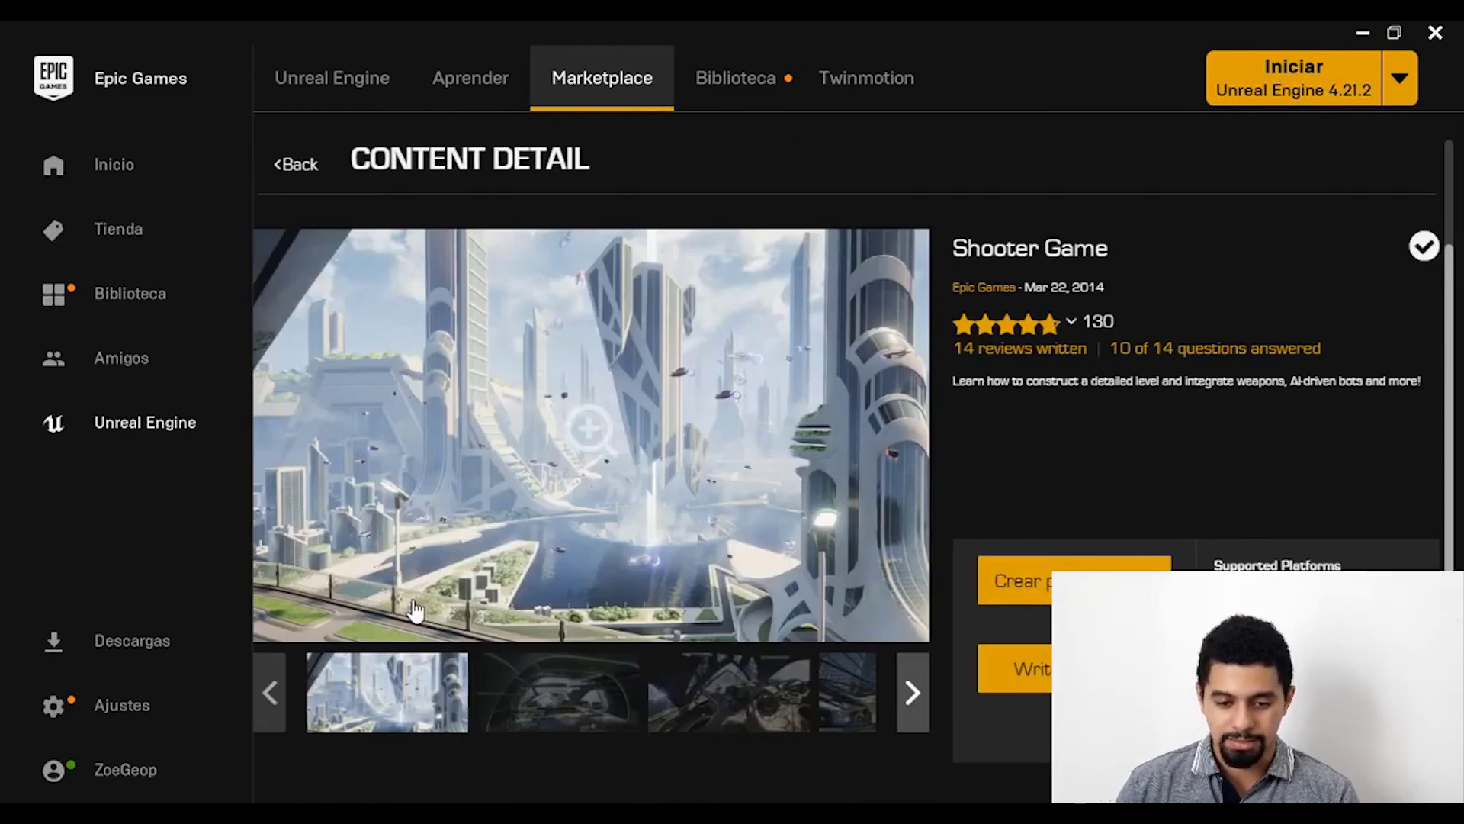
click(525, 710)
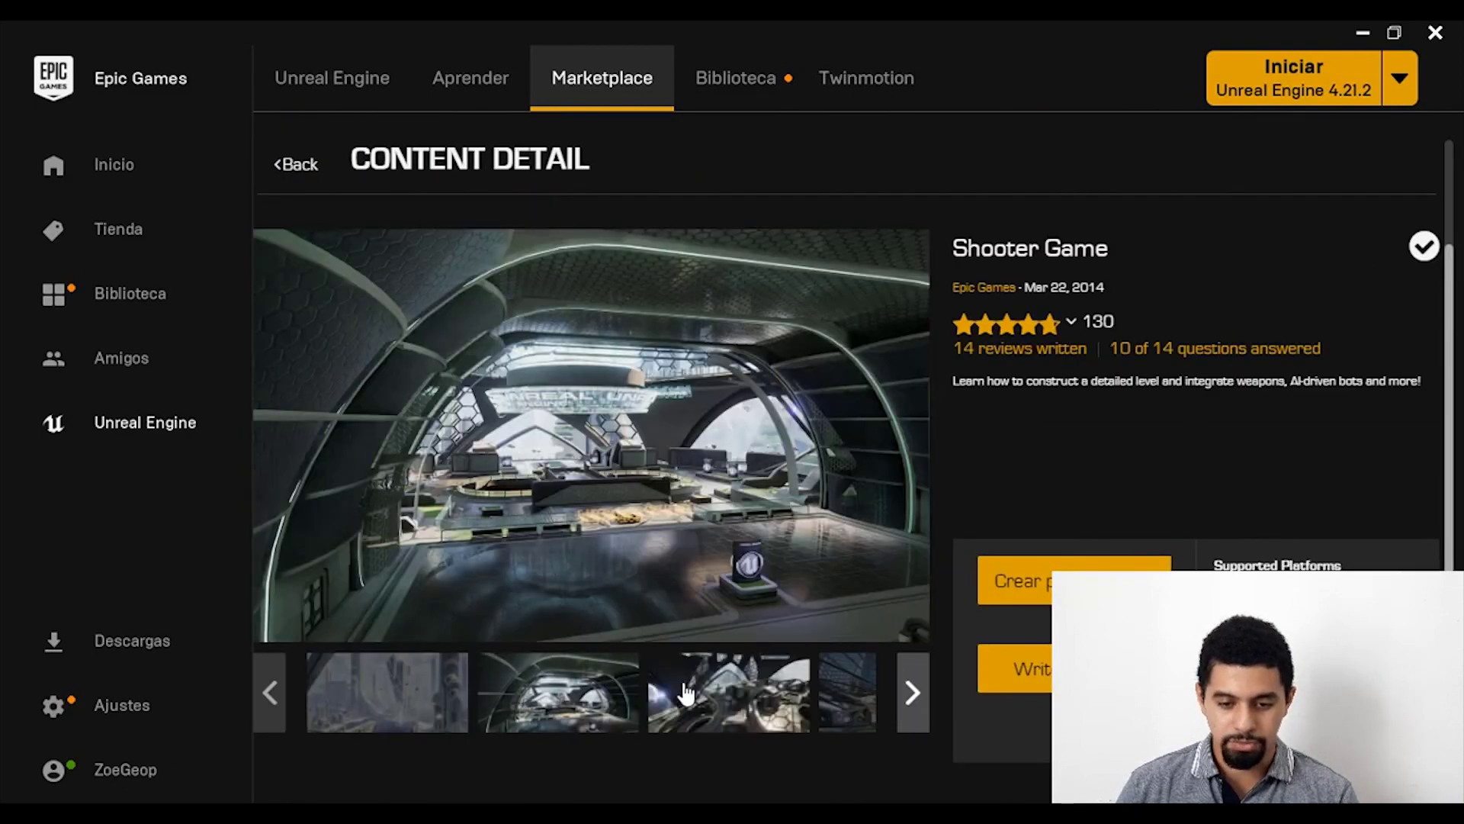
click(724, 702)
click(576, 708)
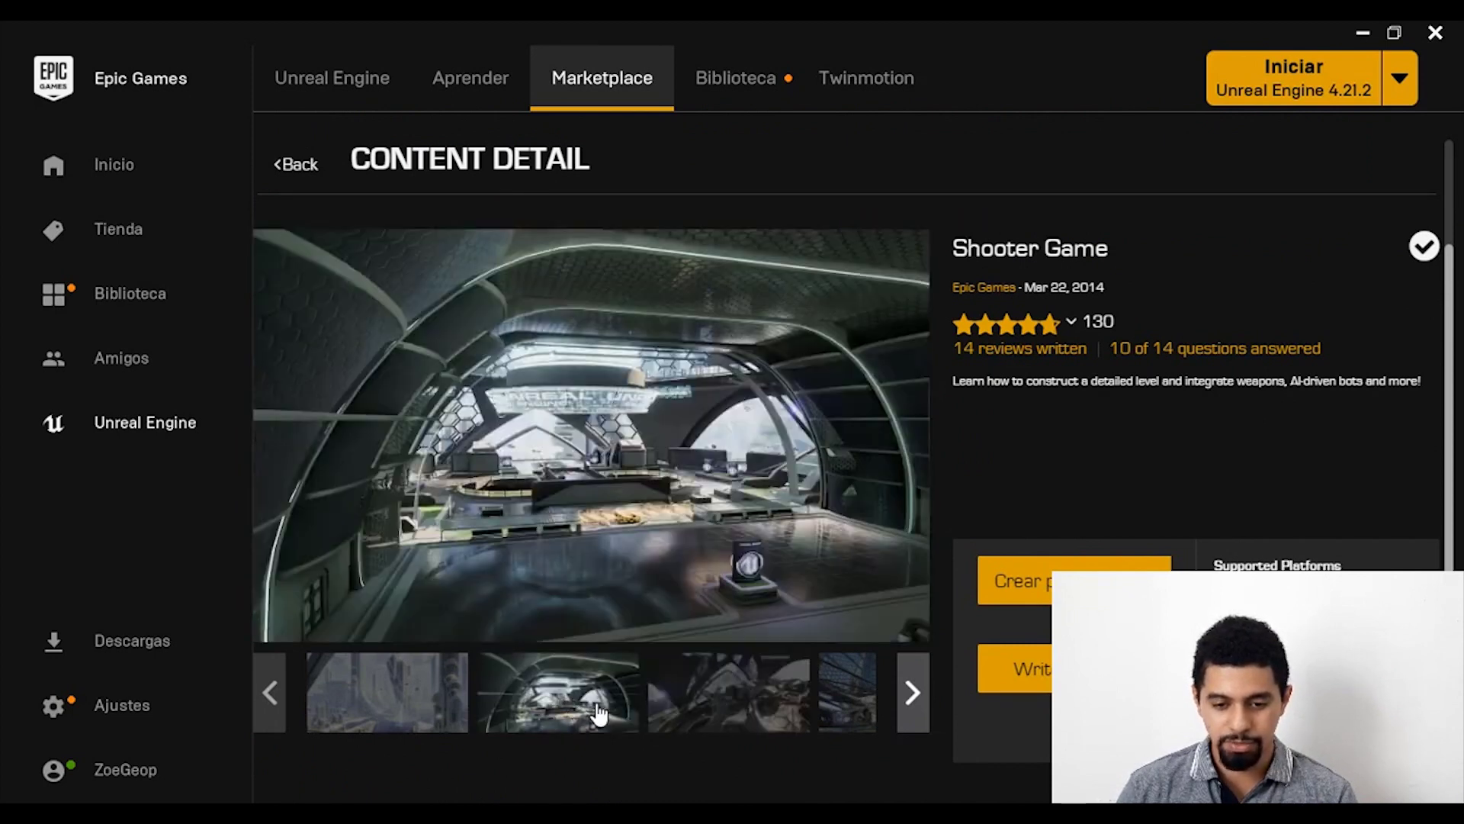
click(911, 694)
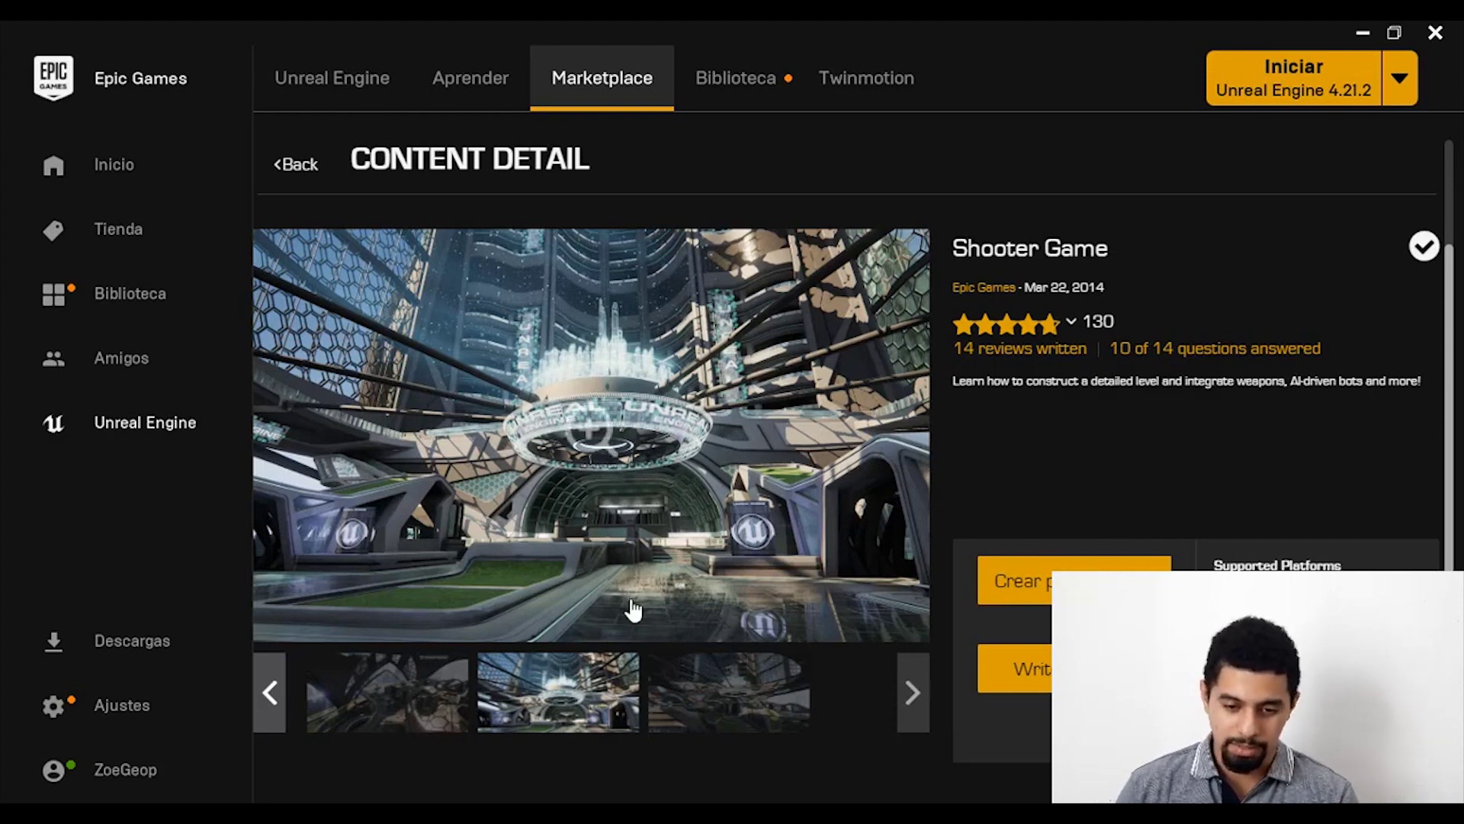
click(694, 713)
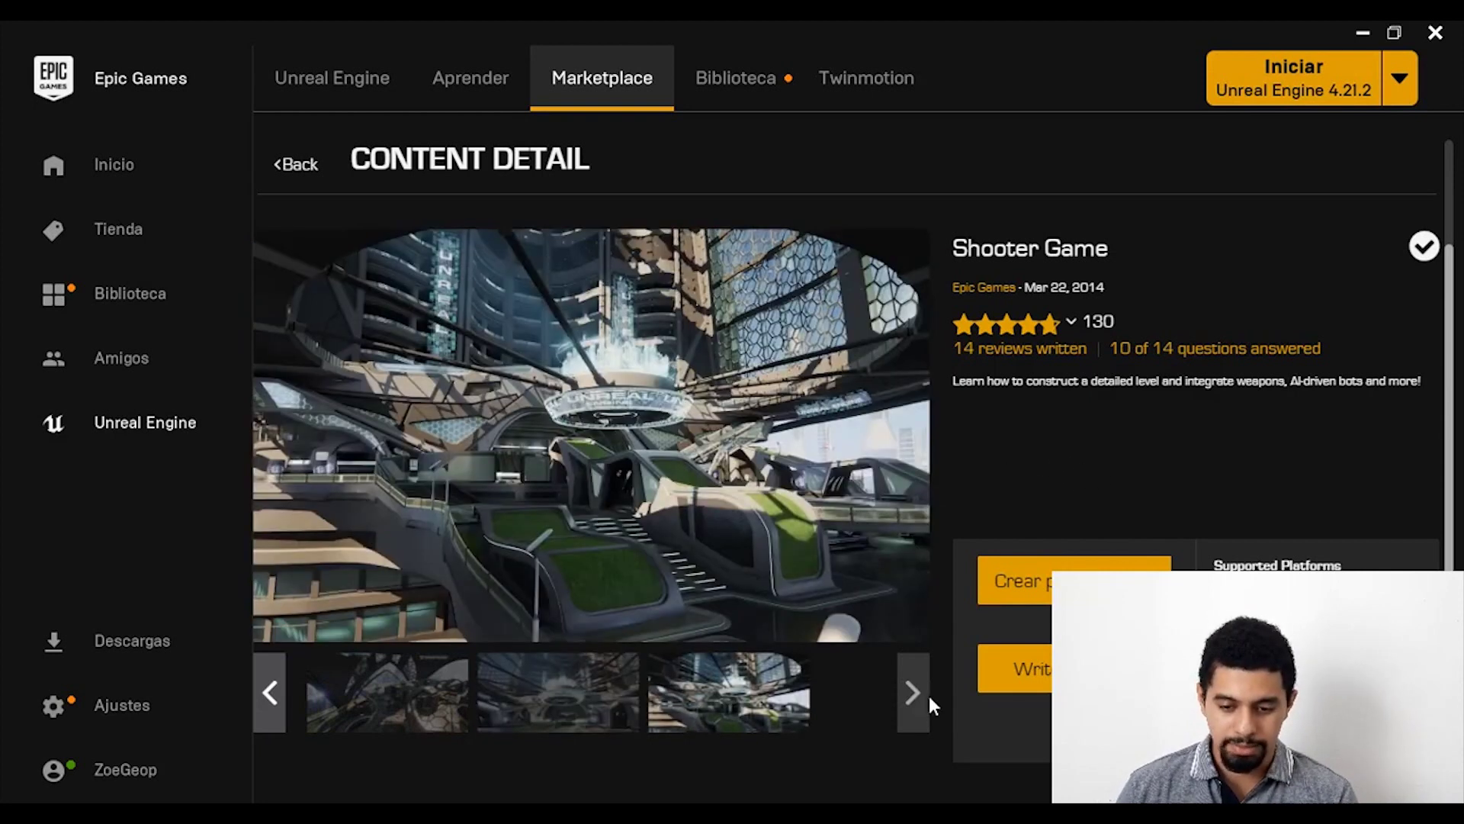
click(549, 693)
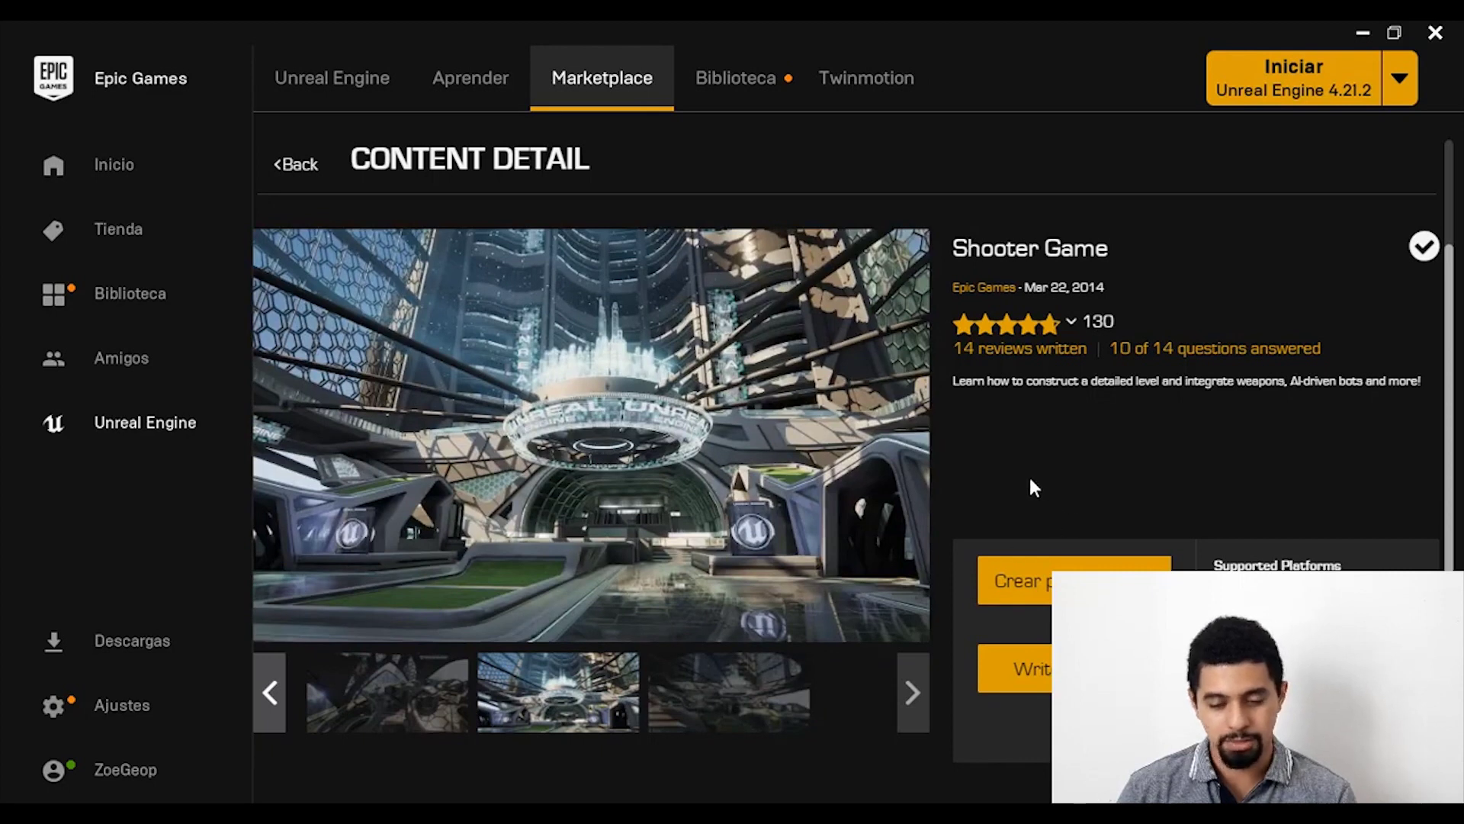
Scroll down to the Shooter Game description.
scroll(1068, 480, down, 2)
scroll(1082, 479, down, 2)
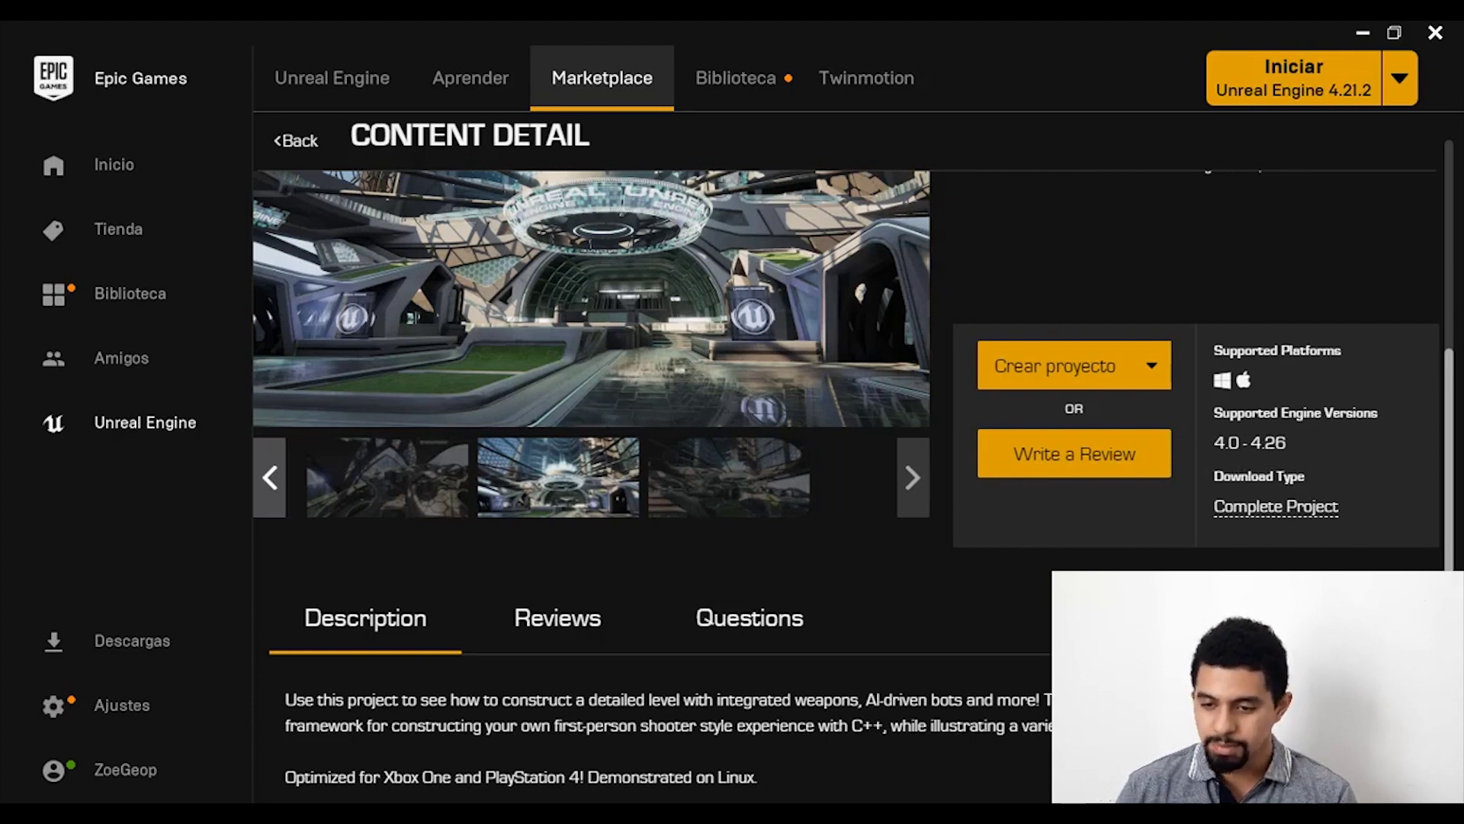
scroll(827, 611, down, 3)
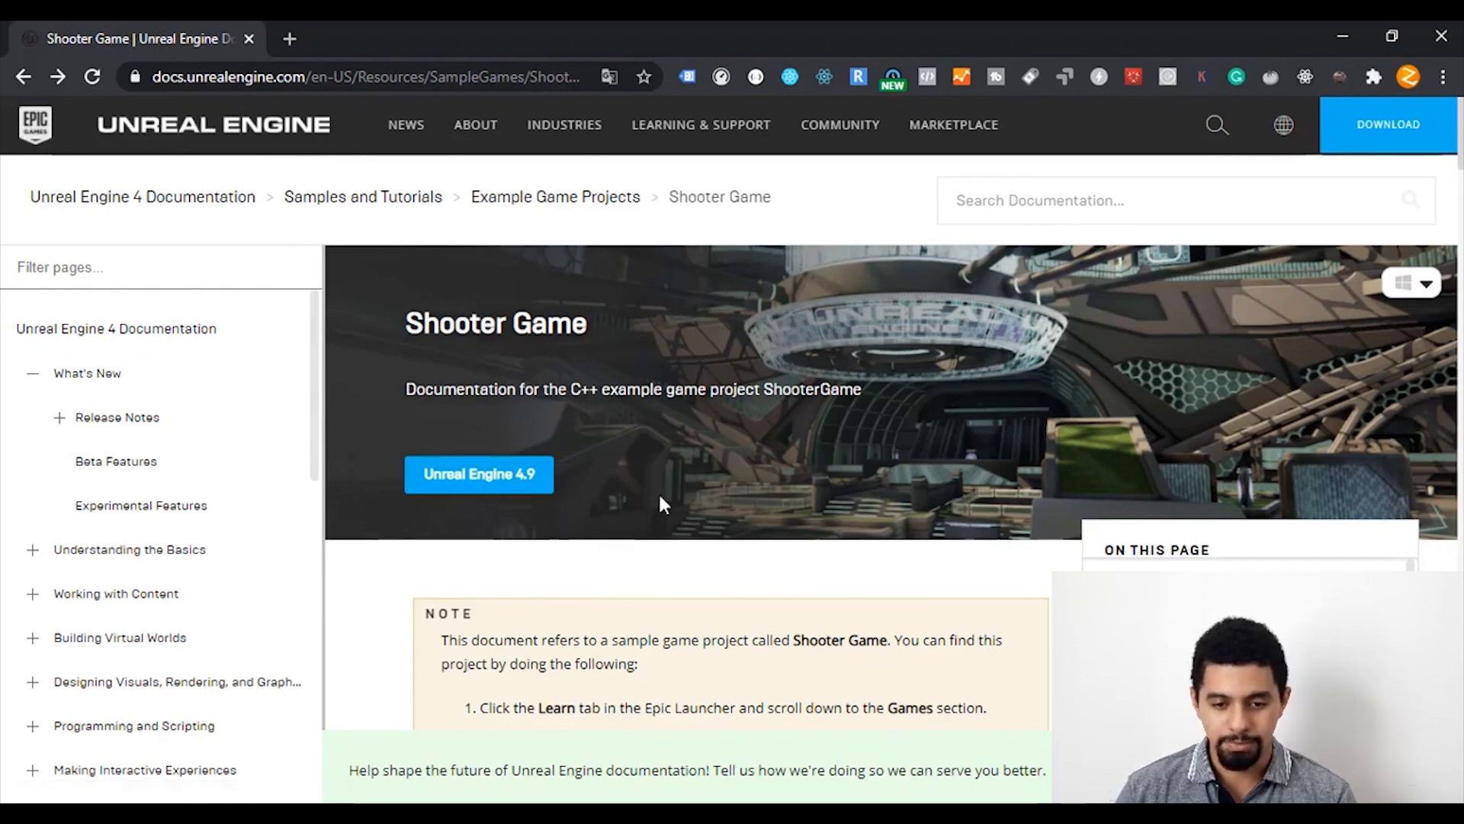
Scroll down through the Shooter Game documentation page.
scroll(736, 482, down, 5)
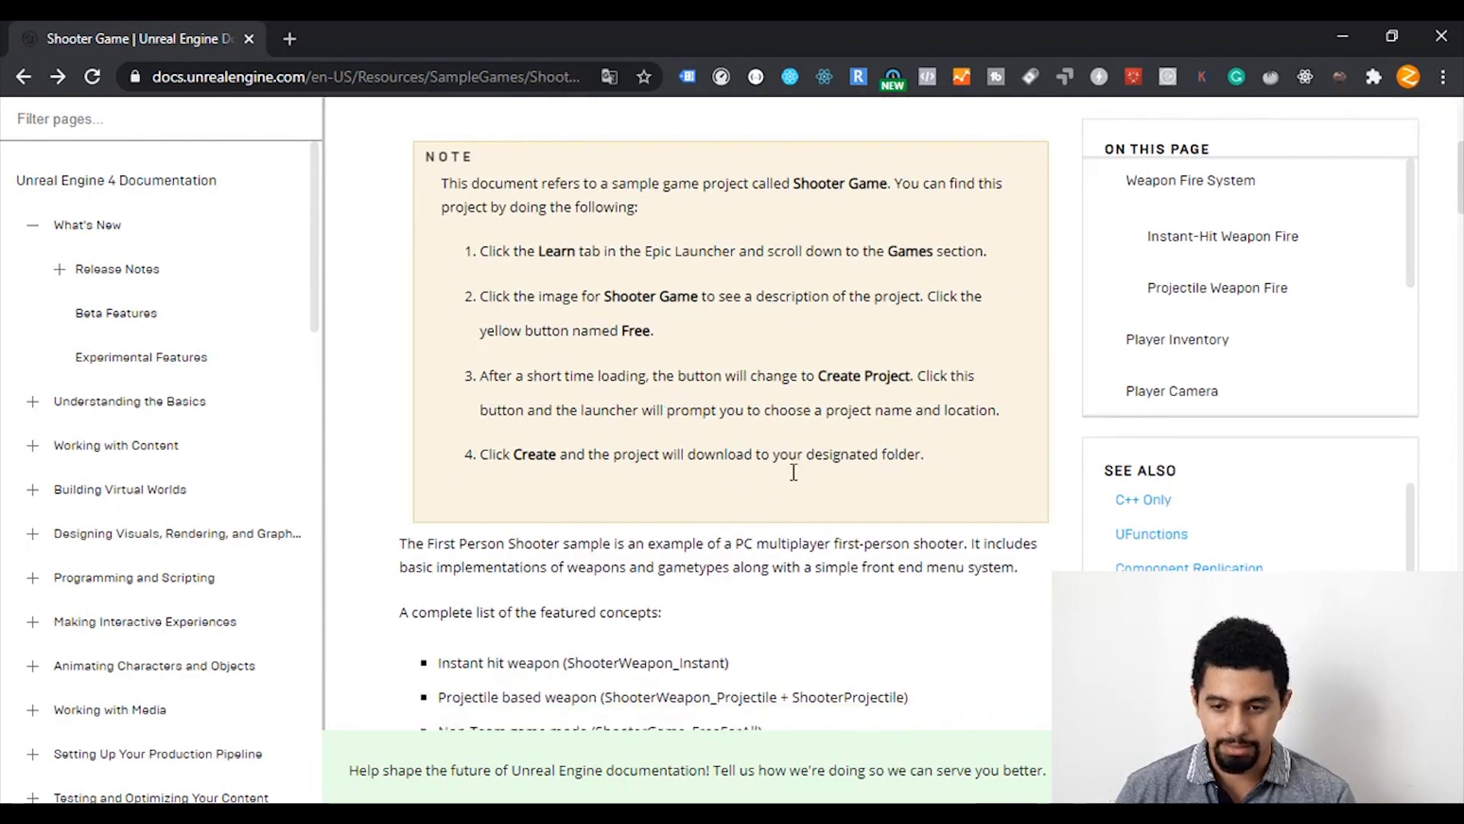
scroll(778, 474, down, 3)
scroll(739, 450, down, 3)
scroll(694, 421, down, 3)
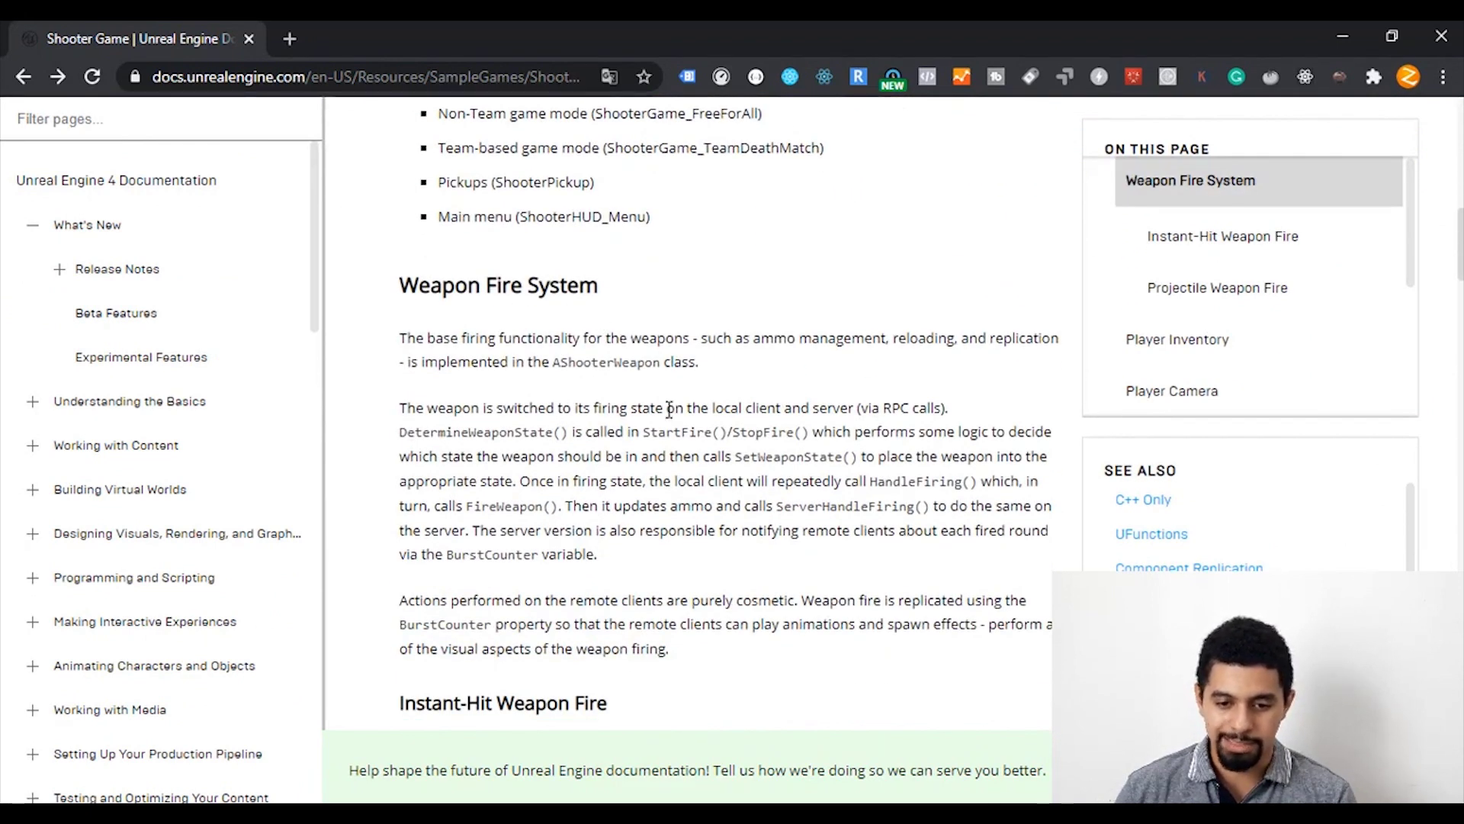
scroll(585, 467, down, 1)
scroll(534, 467, down, 3)
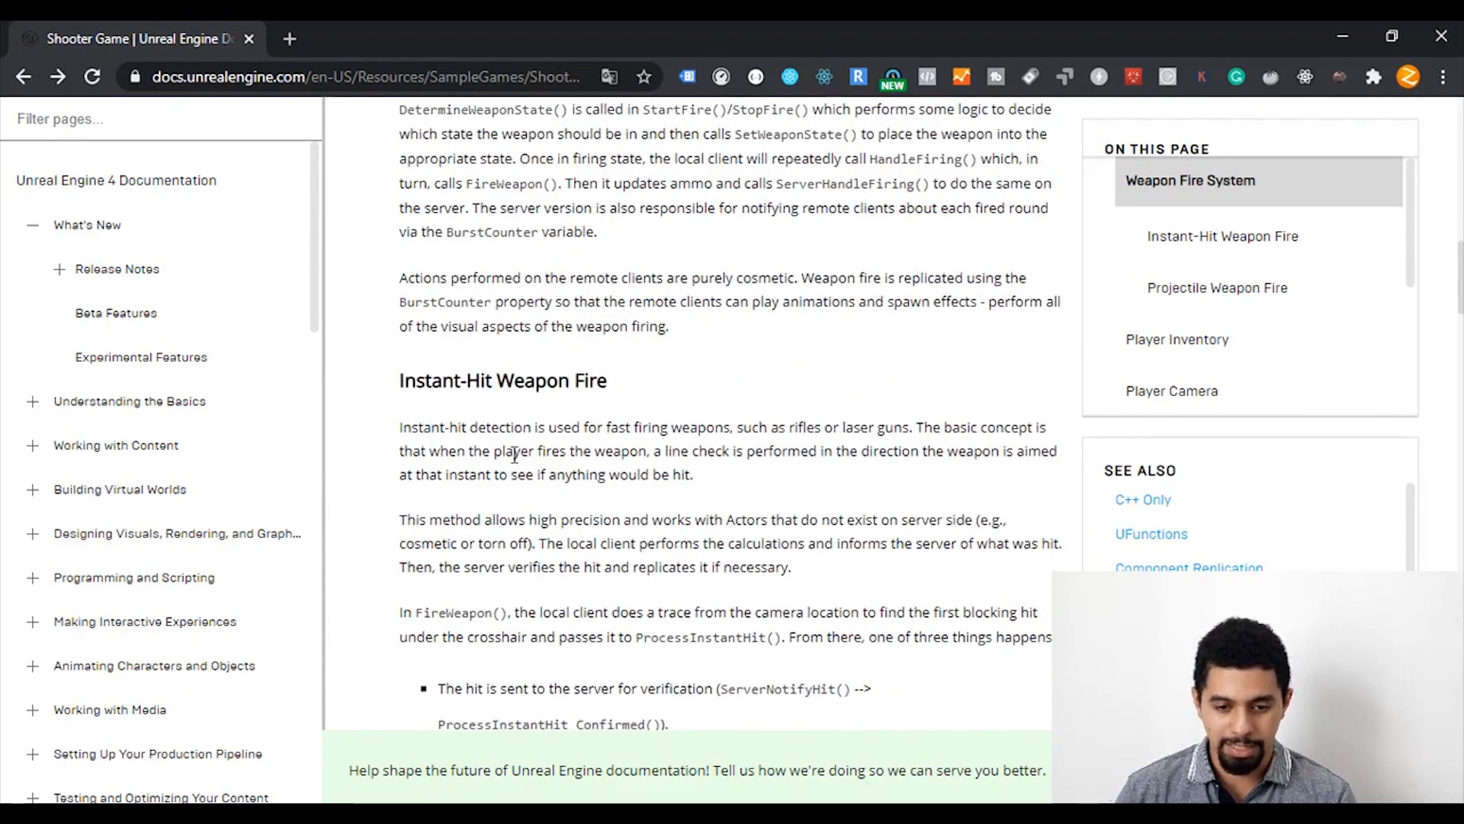
scroll(587, 444, down, 4)
scroll(585, 440, down, 5)
scroll(583, 434, down, 3)
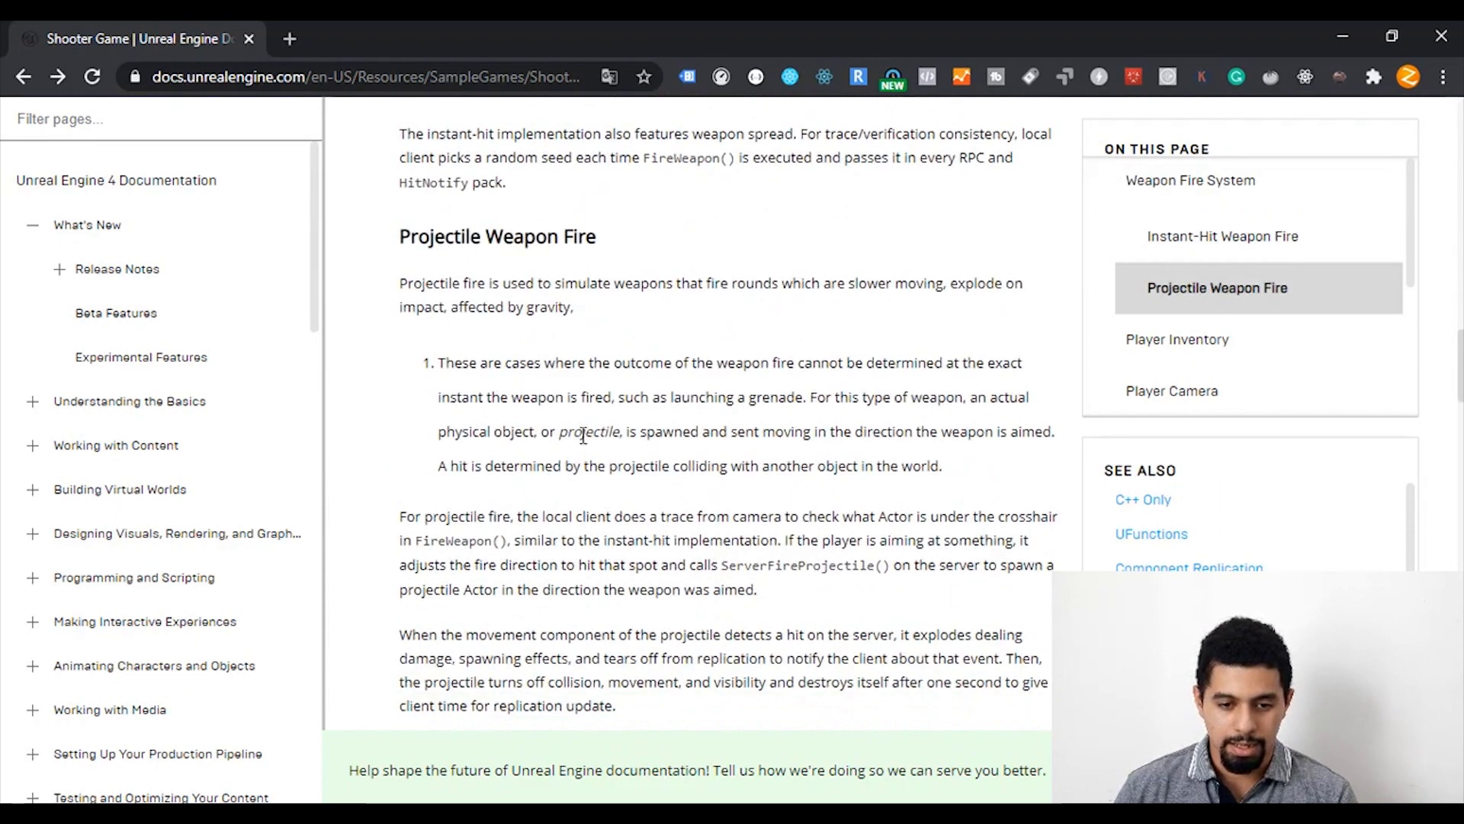
scroll(557, 382, down, 4)
scroll(576, 415, down, 3)
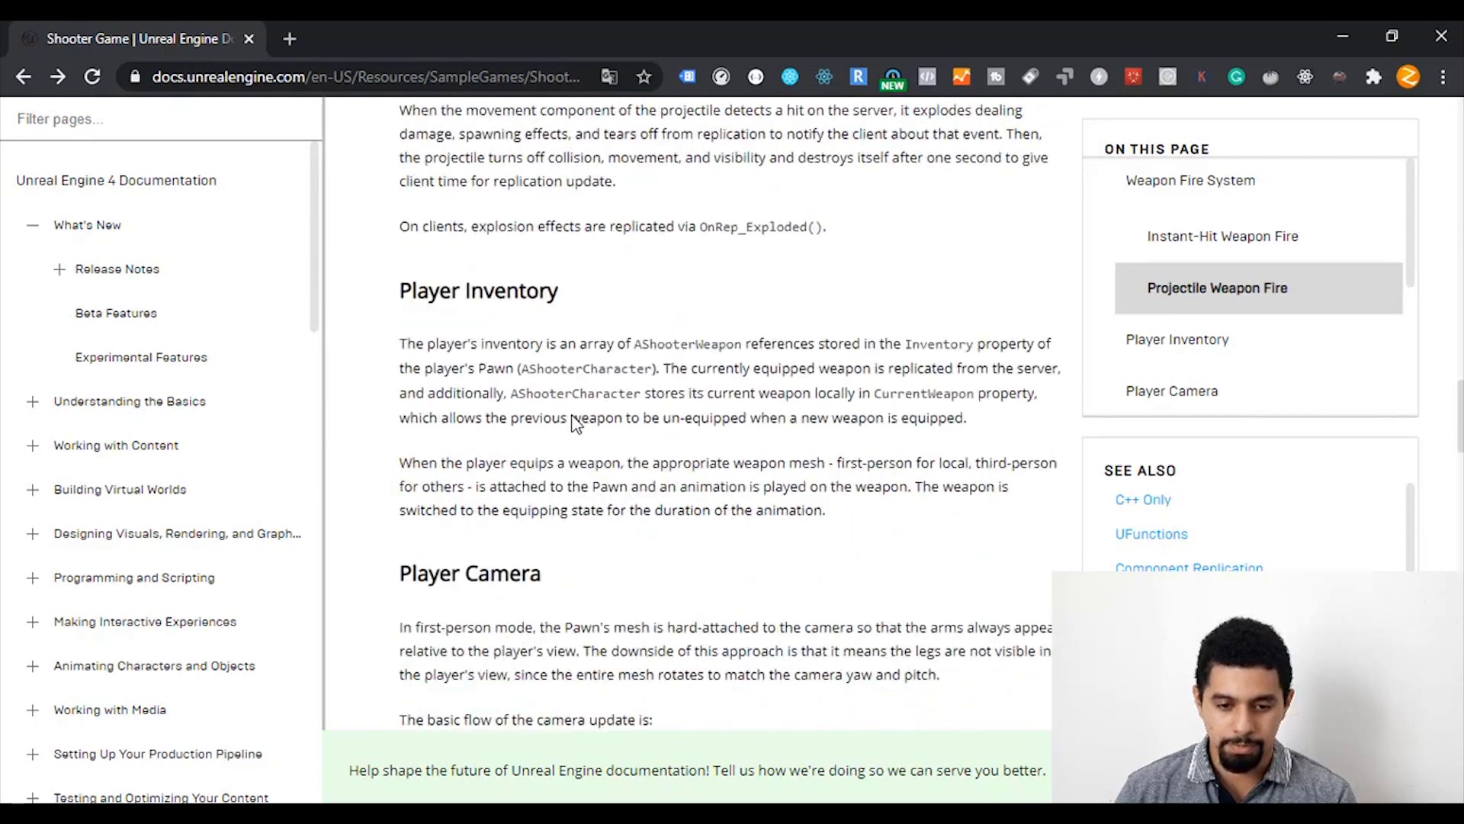
scroll(574, 429, down, 3)
scroll(580, 431, down, 3)
scroll(582, 436, down, 4)
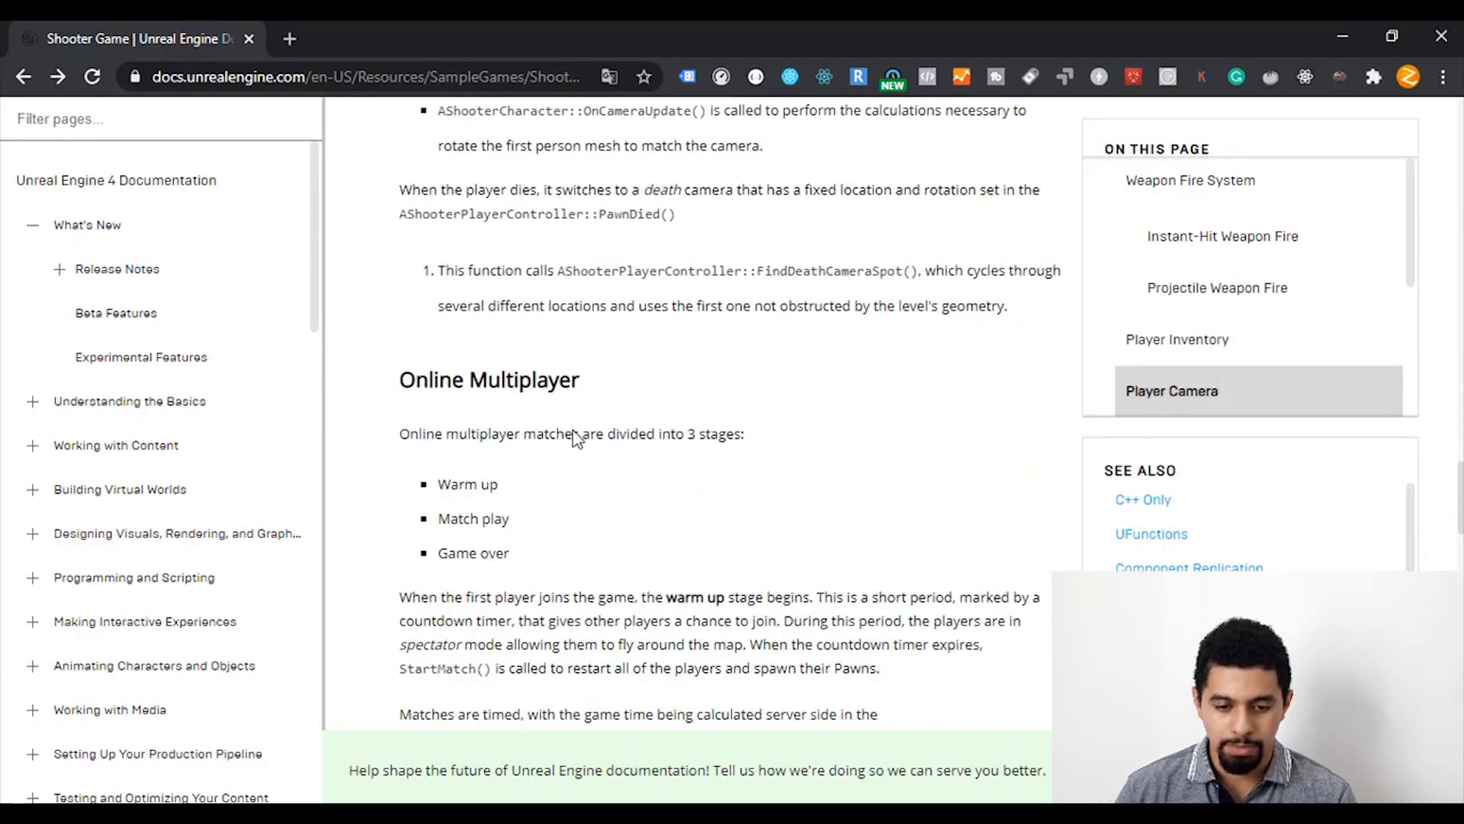
scroll(583, 442, down, 4)
scroll(581, 443, down, 3)
scroll(579, 444, down, 6)
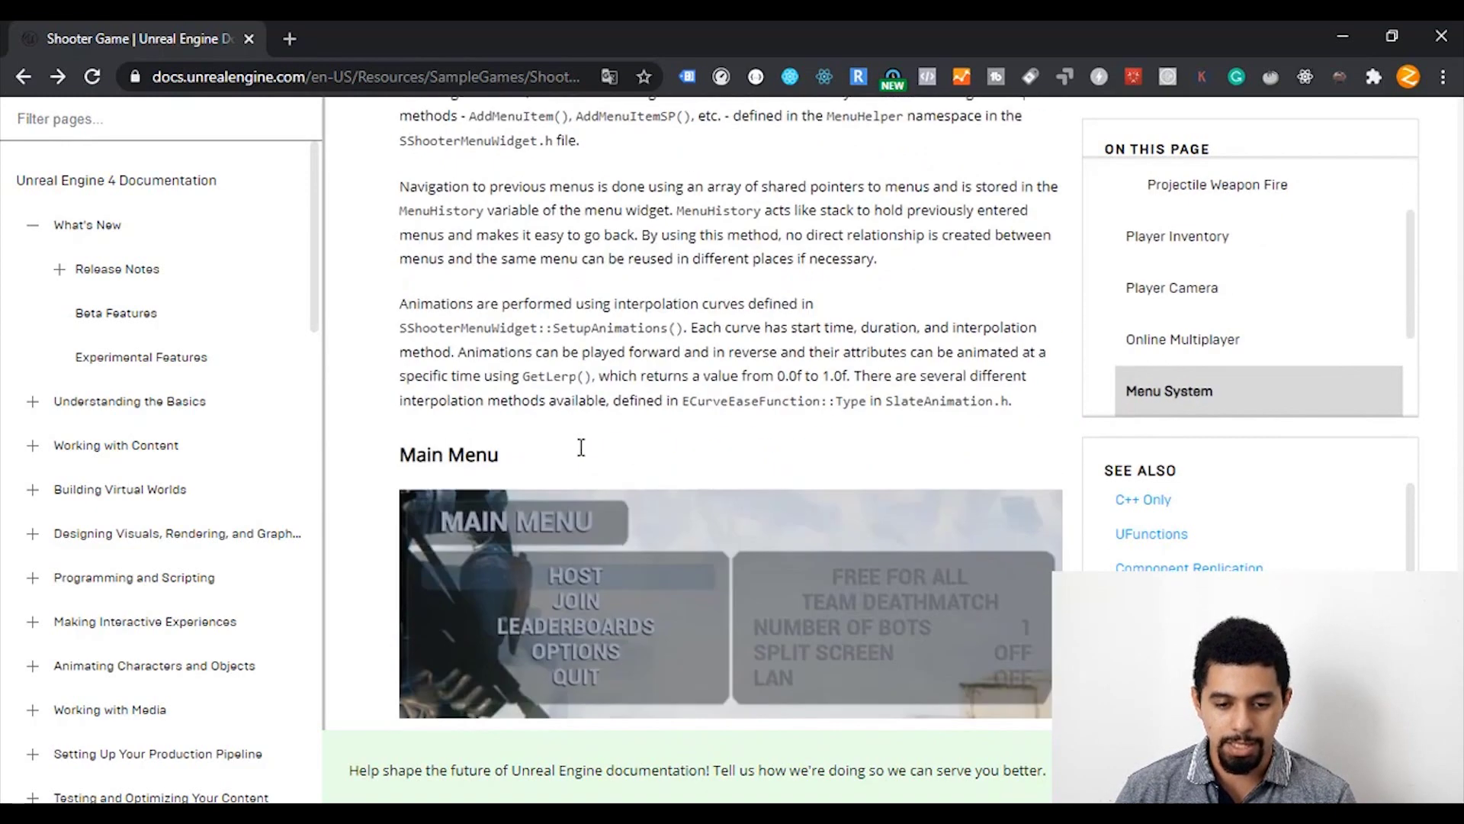
scroll(577, 450, down, 3)
scroll(546, 473, down, 4)
scroll(546, 477, down, 5)
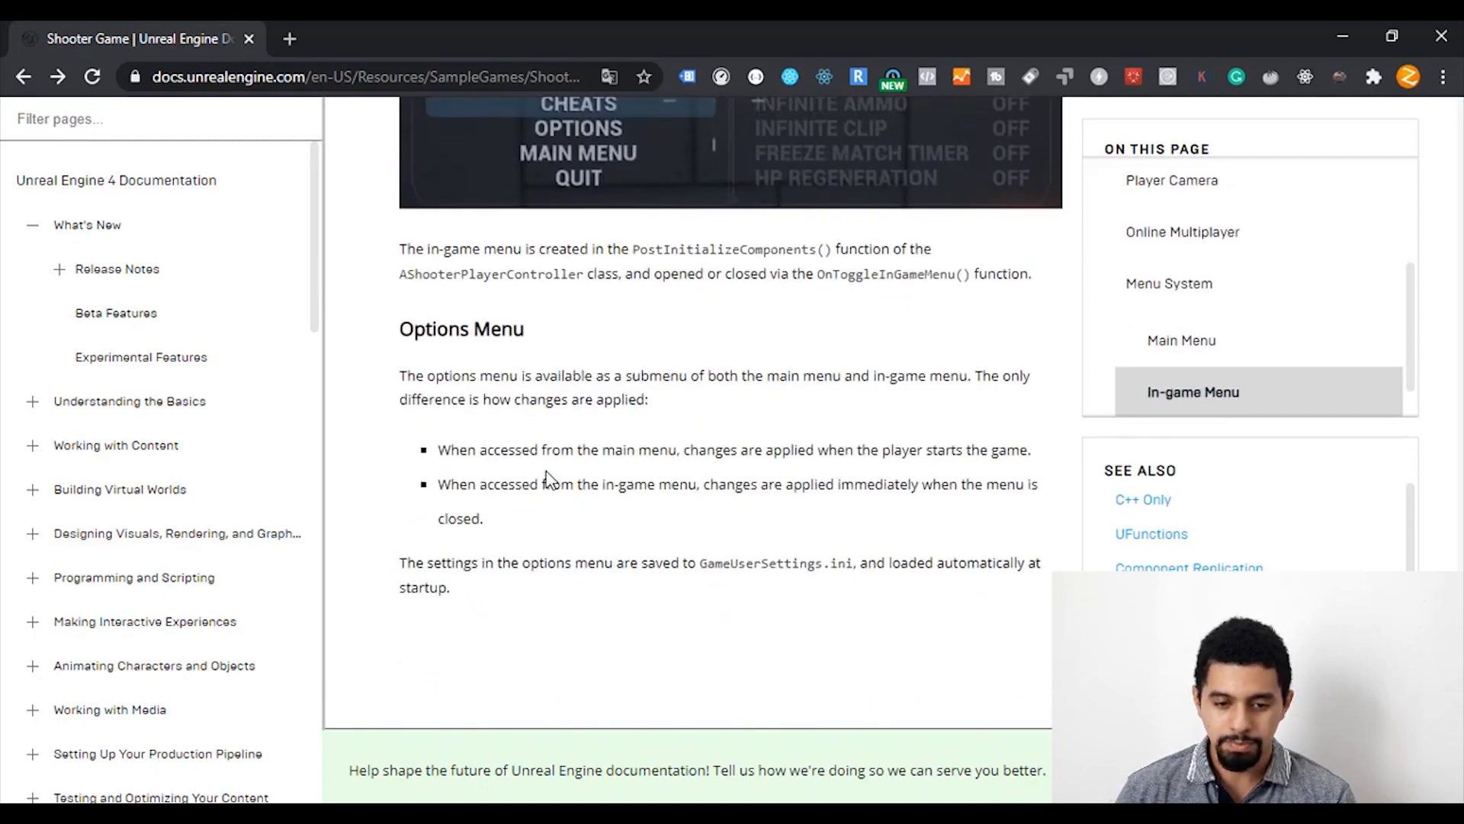
Scroll back up to Projectile Weapon Fire, then down to the Player Camera section.
scroll(665, 527, up, 4)
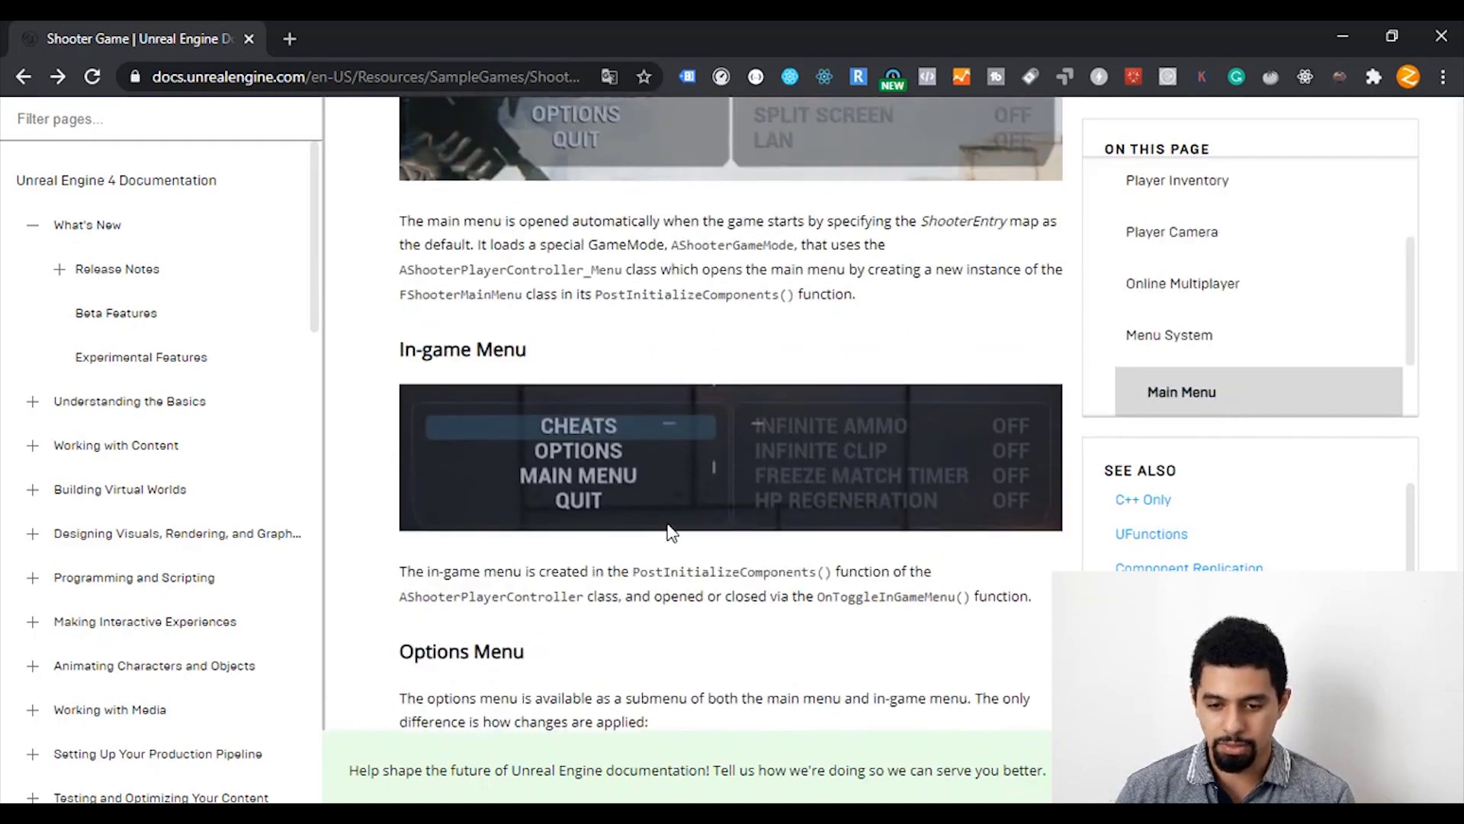
scroll(649, 511, up, 1)
scroll(644, 473, up, 3)
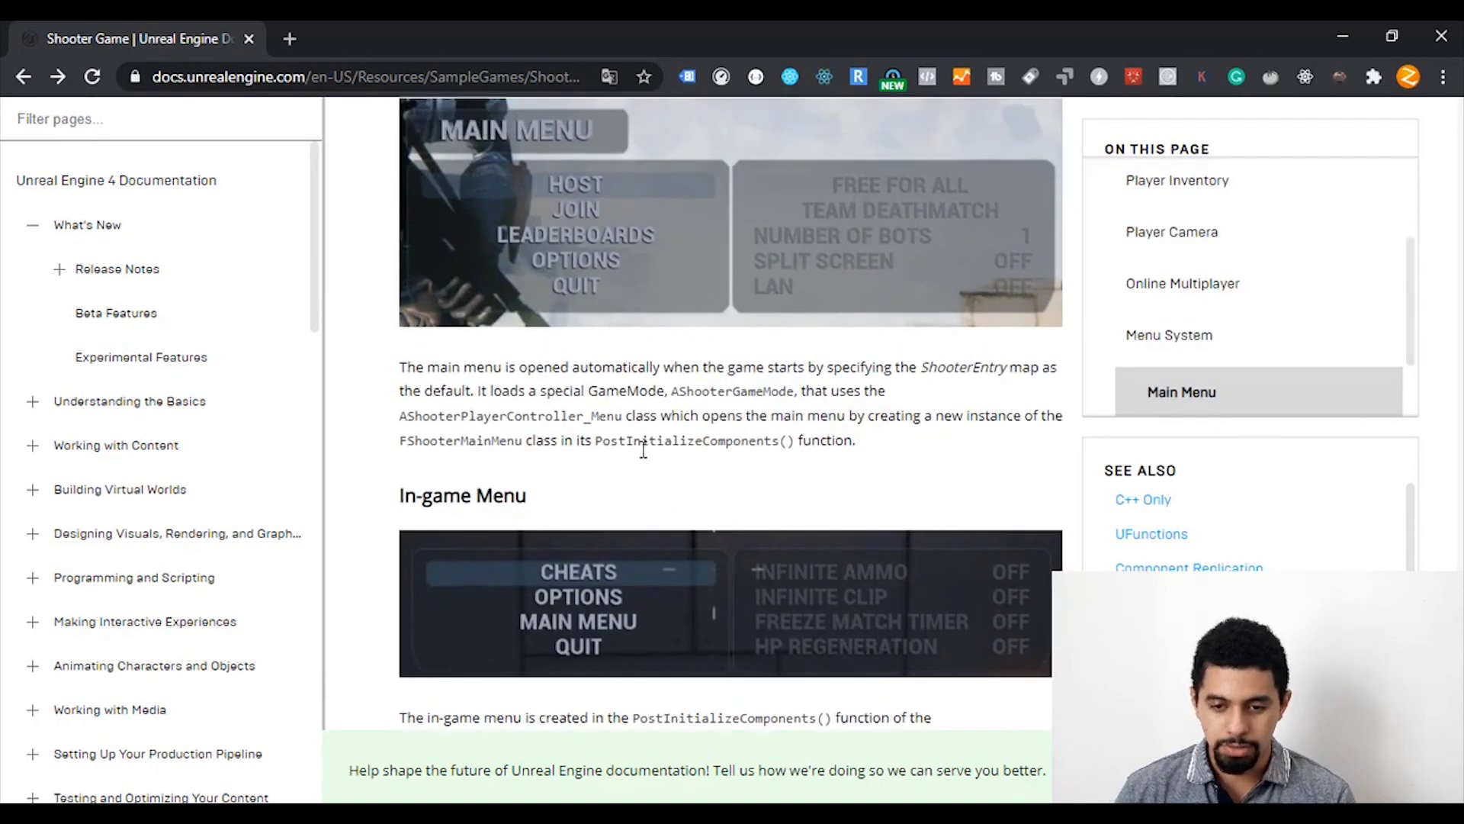
scroll(642, 458, up, 2)
scroll(648, 459, up, 4)
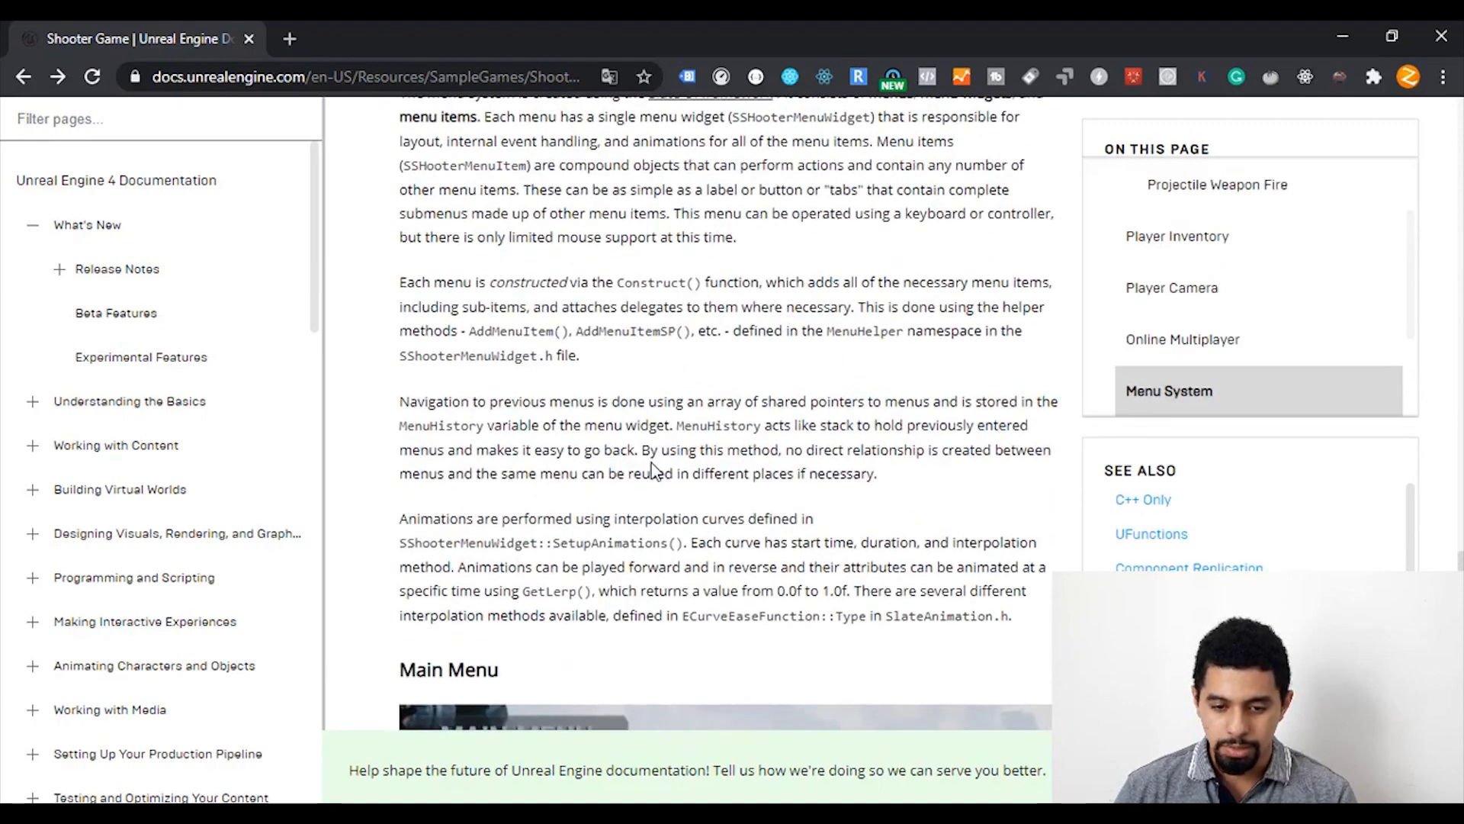
scroll(654, 467, up, 5)
scroll(652, 473, up, 3)
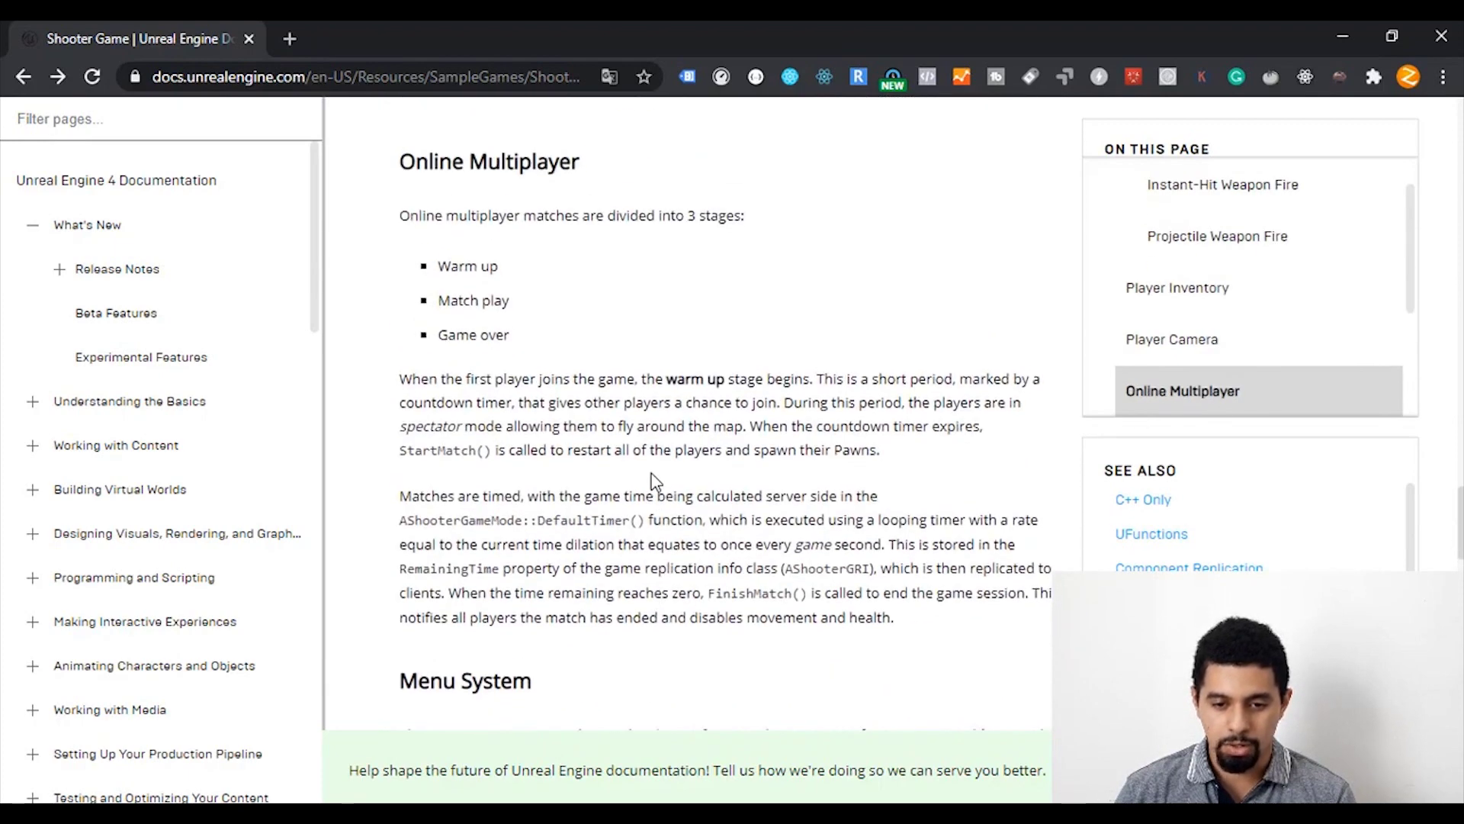
scroll(651, 477, up, 4)
scroll(650, 481, up, 3)
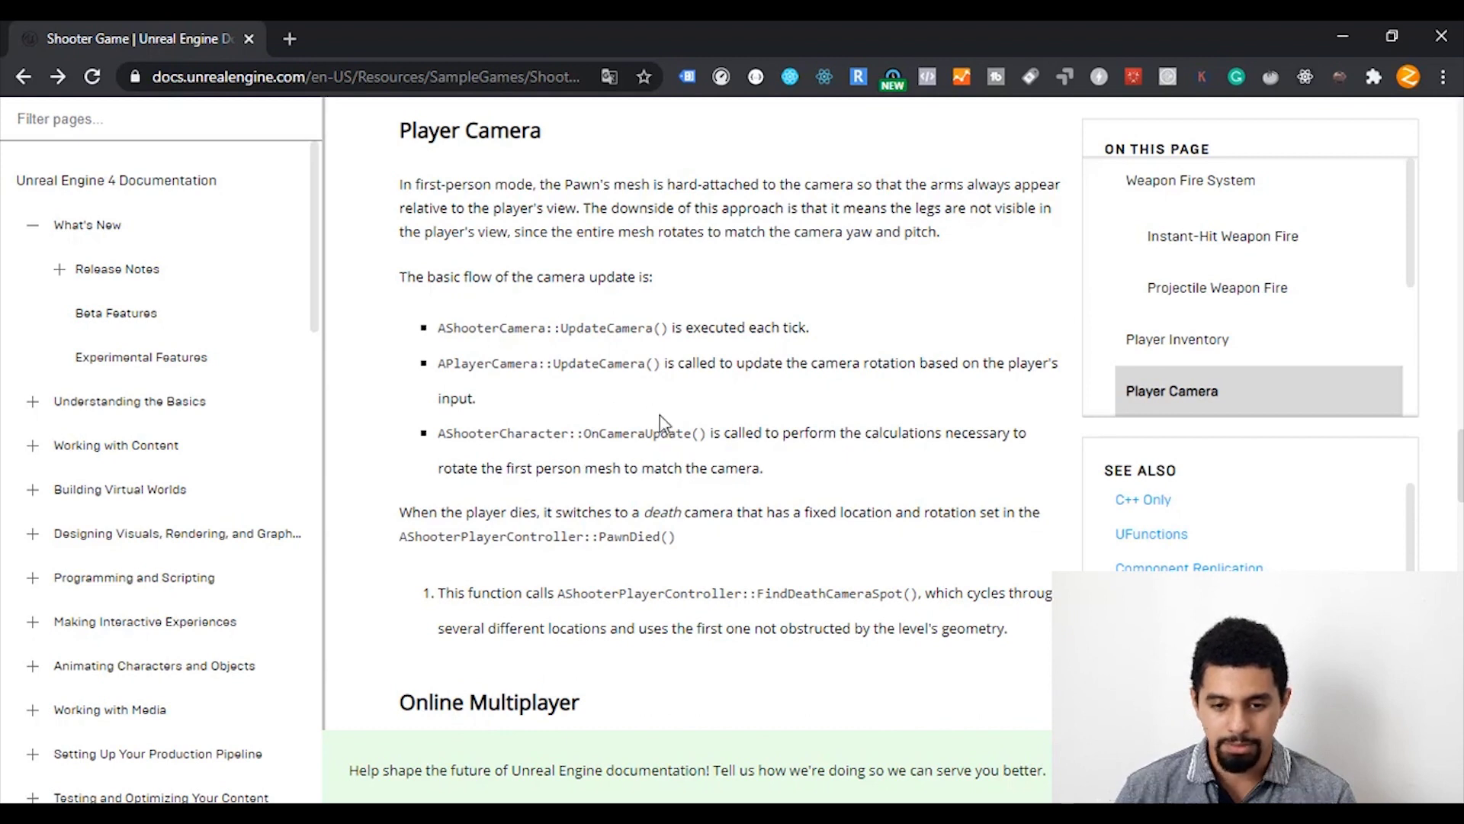
scroll(633, 422, up, 3)
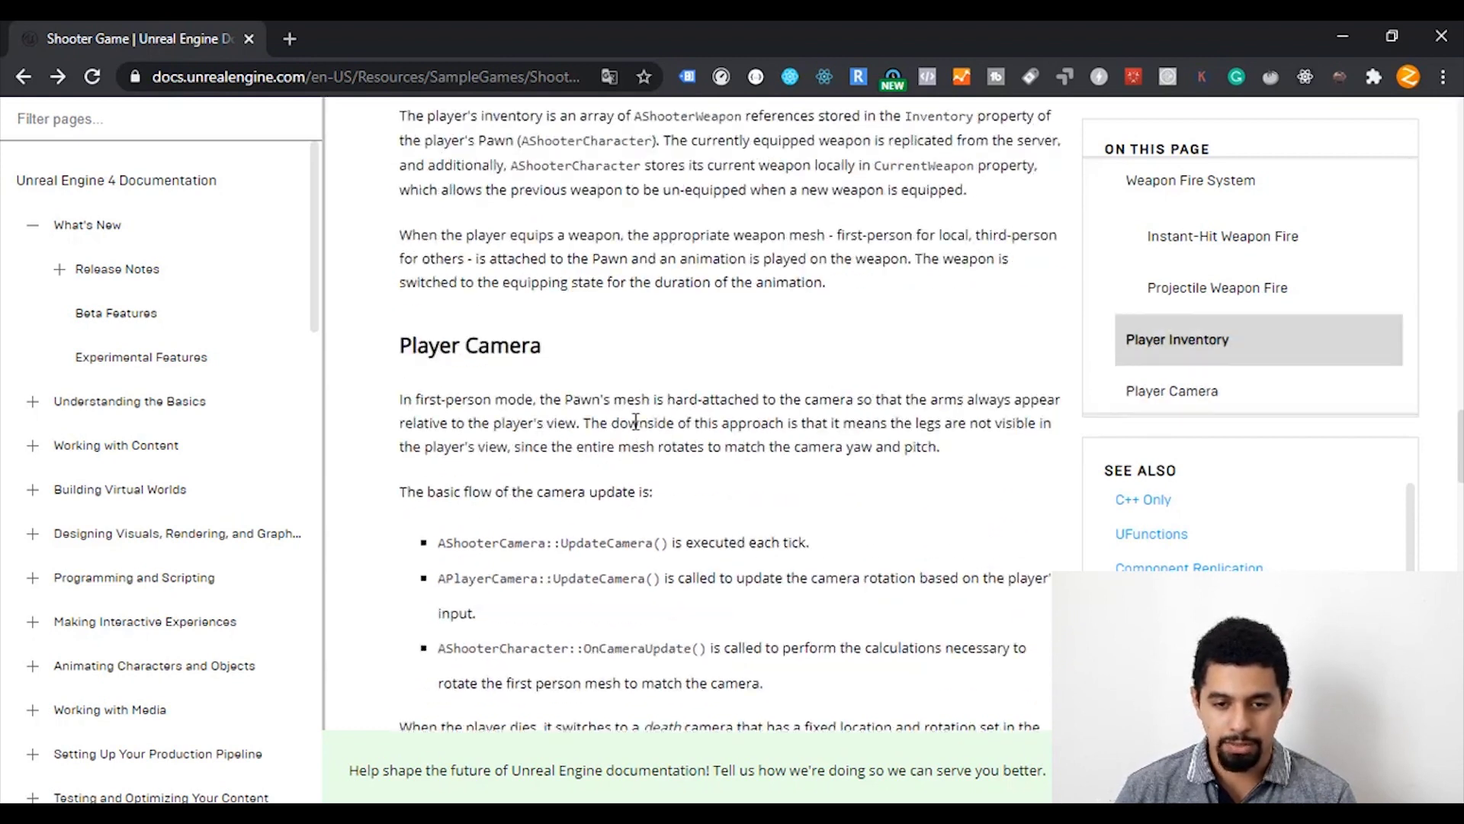
scroll(630, 435, up, 3)
scroll(630, 441, up, 3)
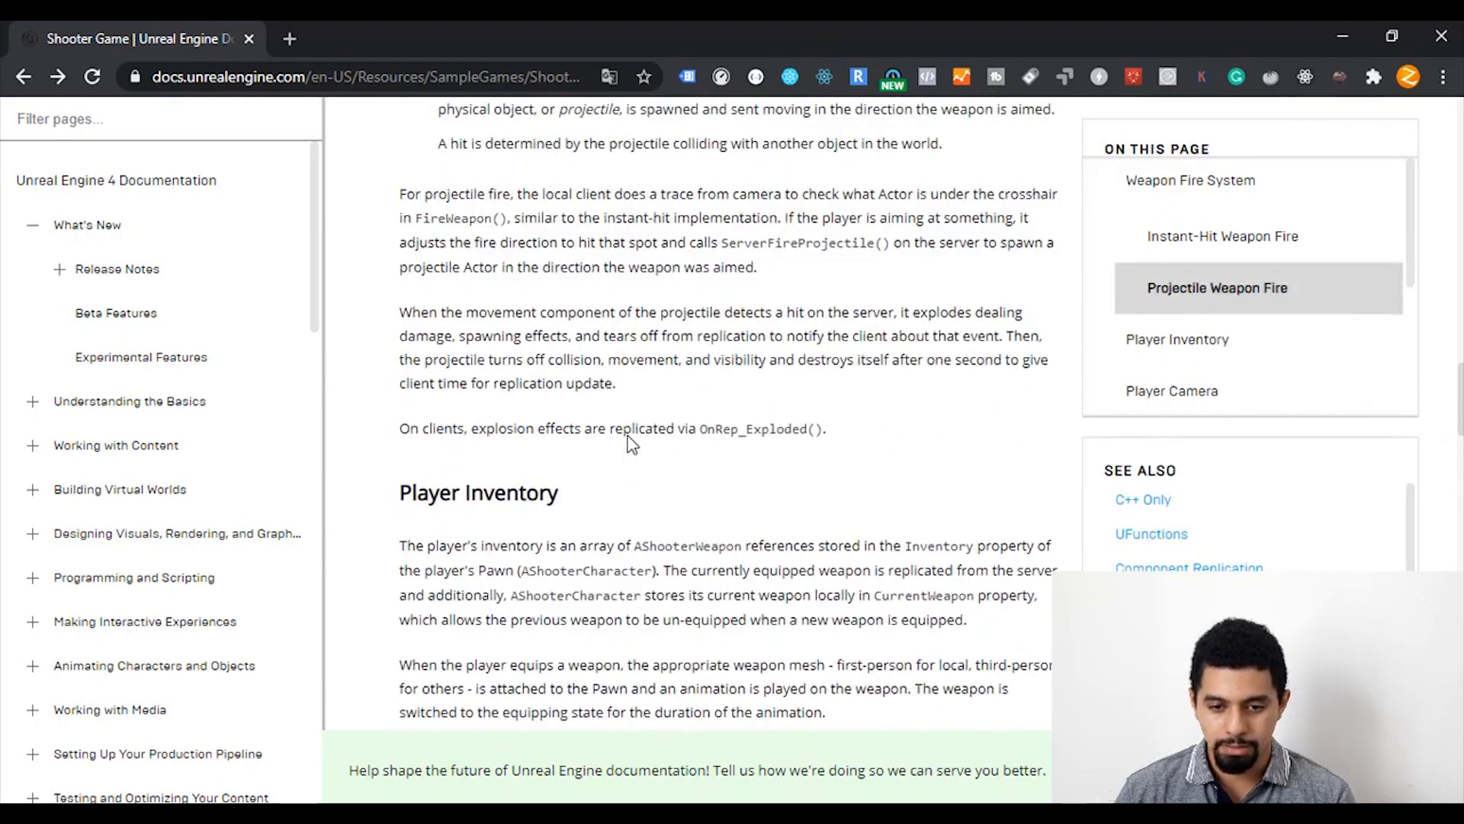
scroll(630, 439, up, 2)
scroll(630, 437, up, 2)
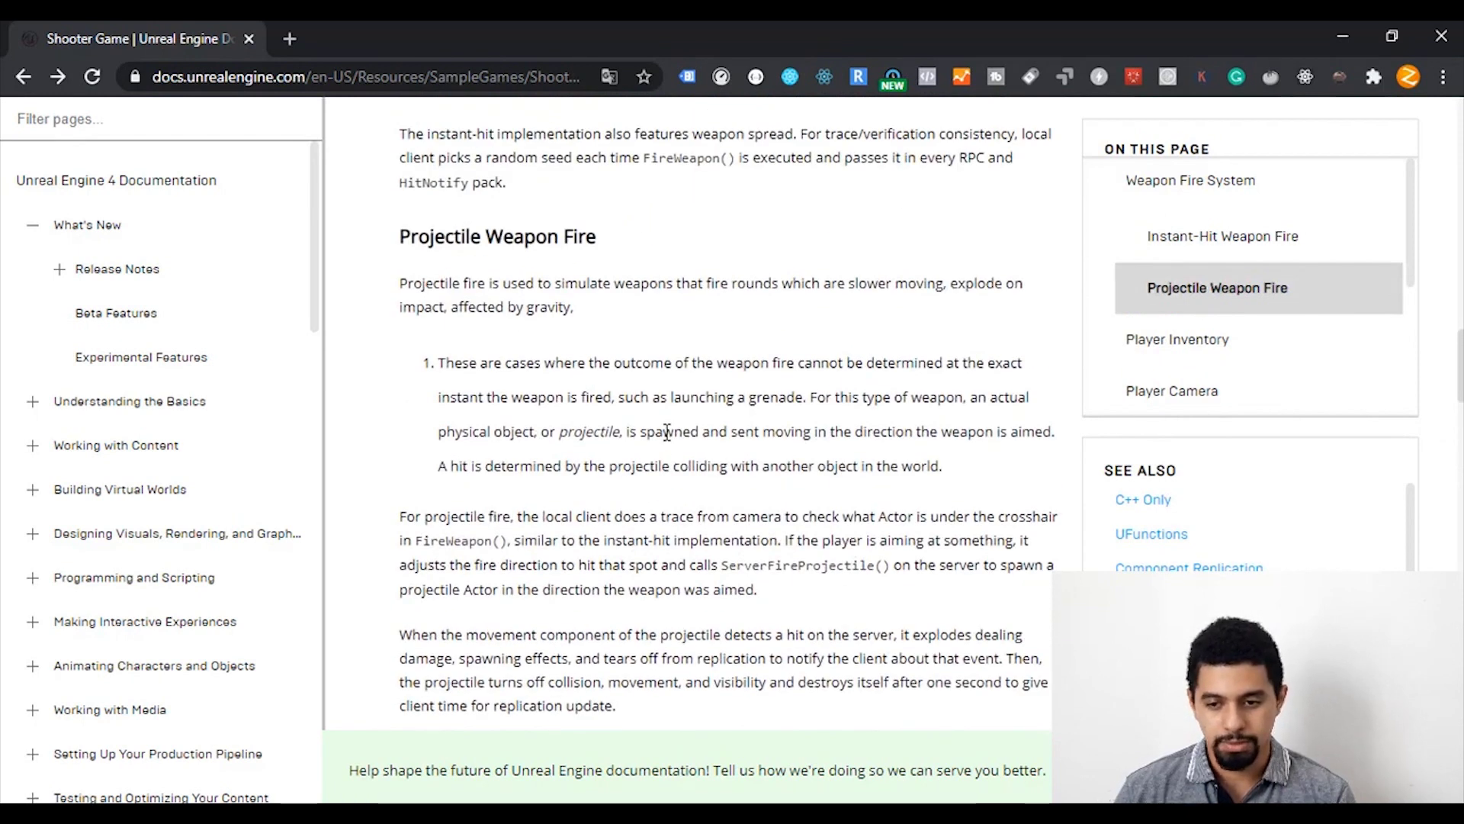
scroll(666, 431, down, 4)
scroll(663, 439, down, 4)
scroll(648, 447, down, 5)
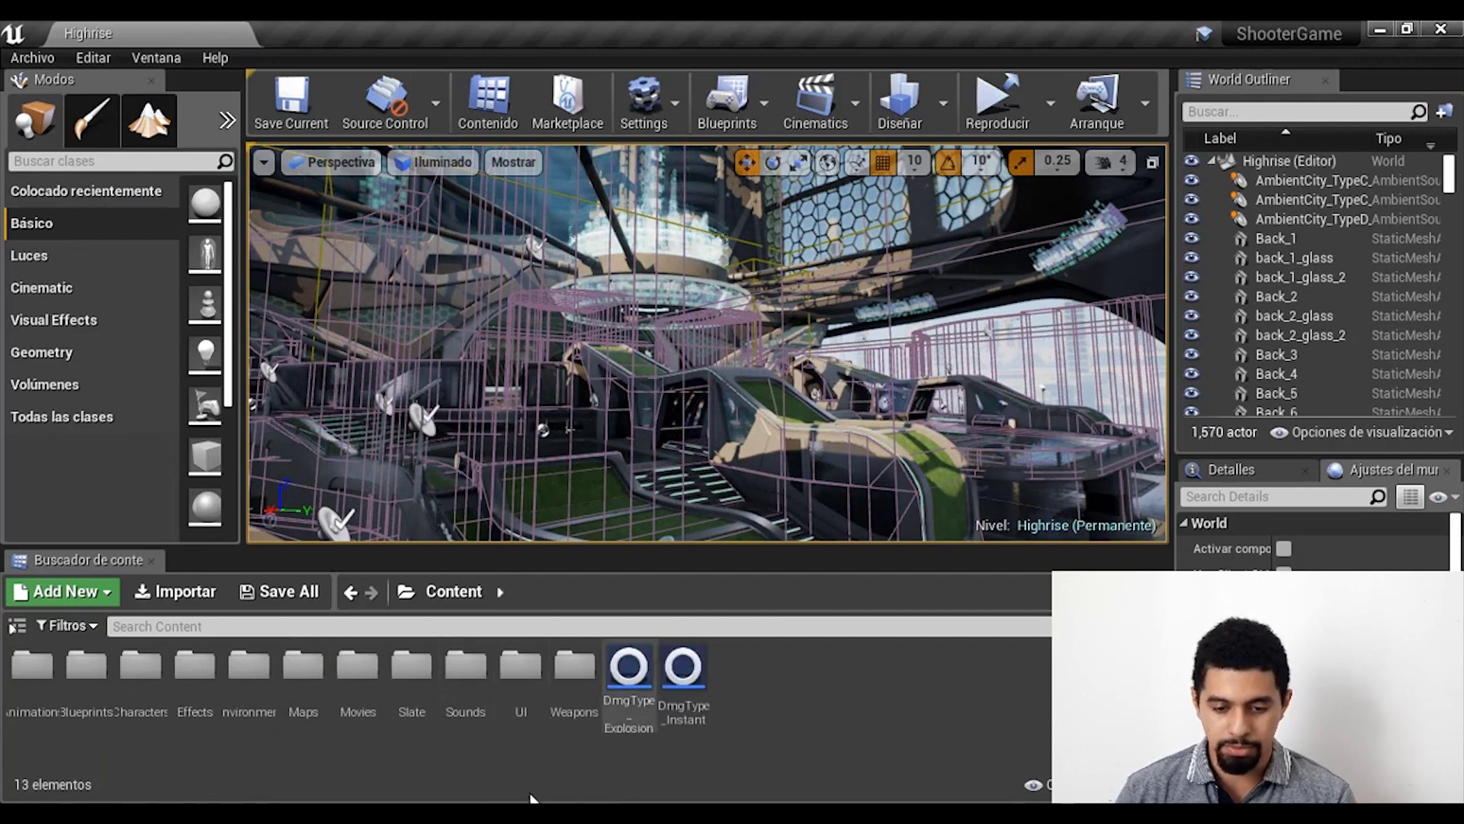
Open Animations > FPP_Animations, select FPP_LauncherReload, then return to Content.
double_click(35, 675)
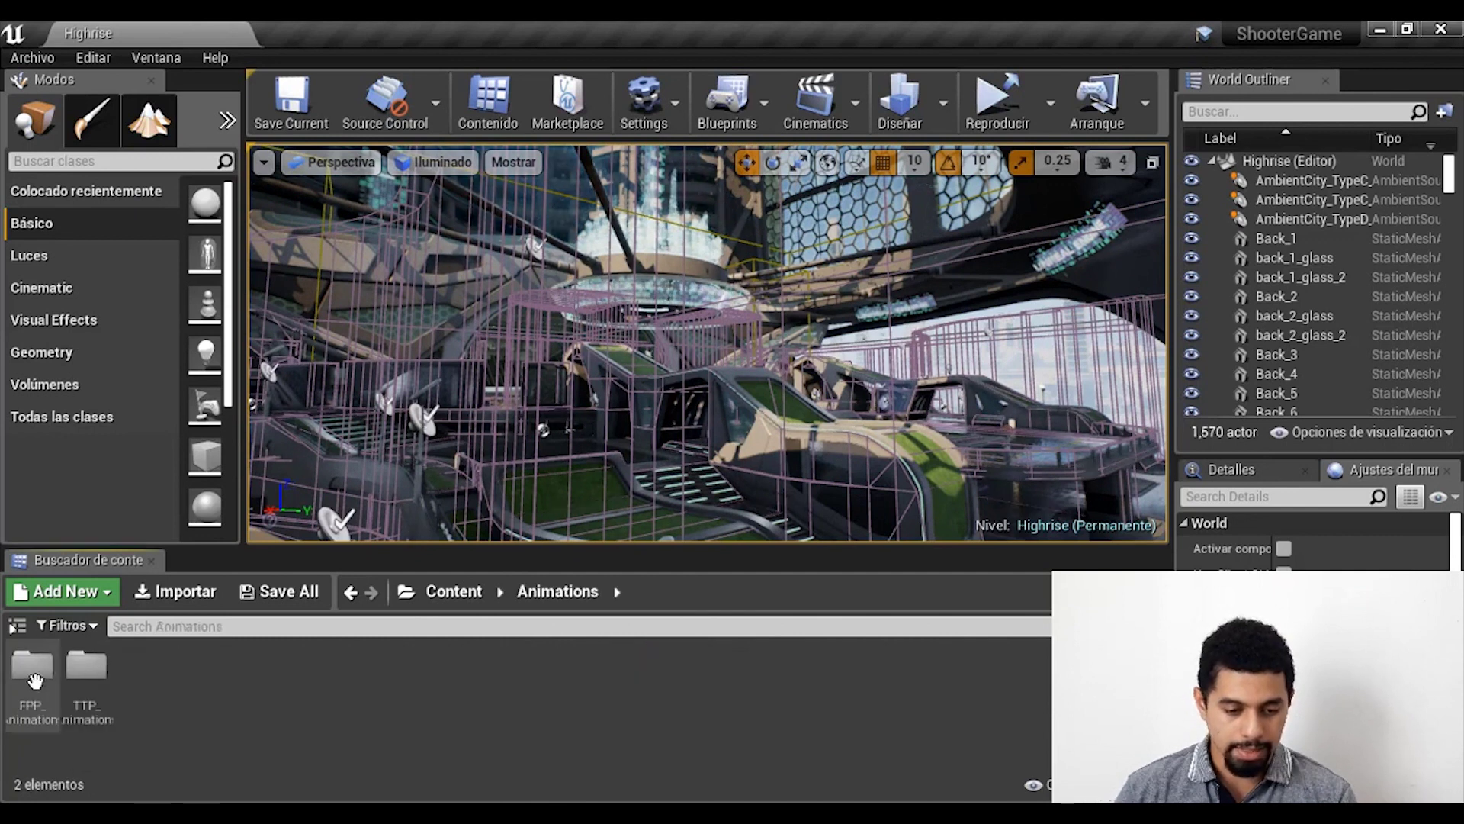
double_click(32, 671)
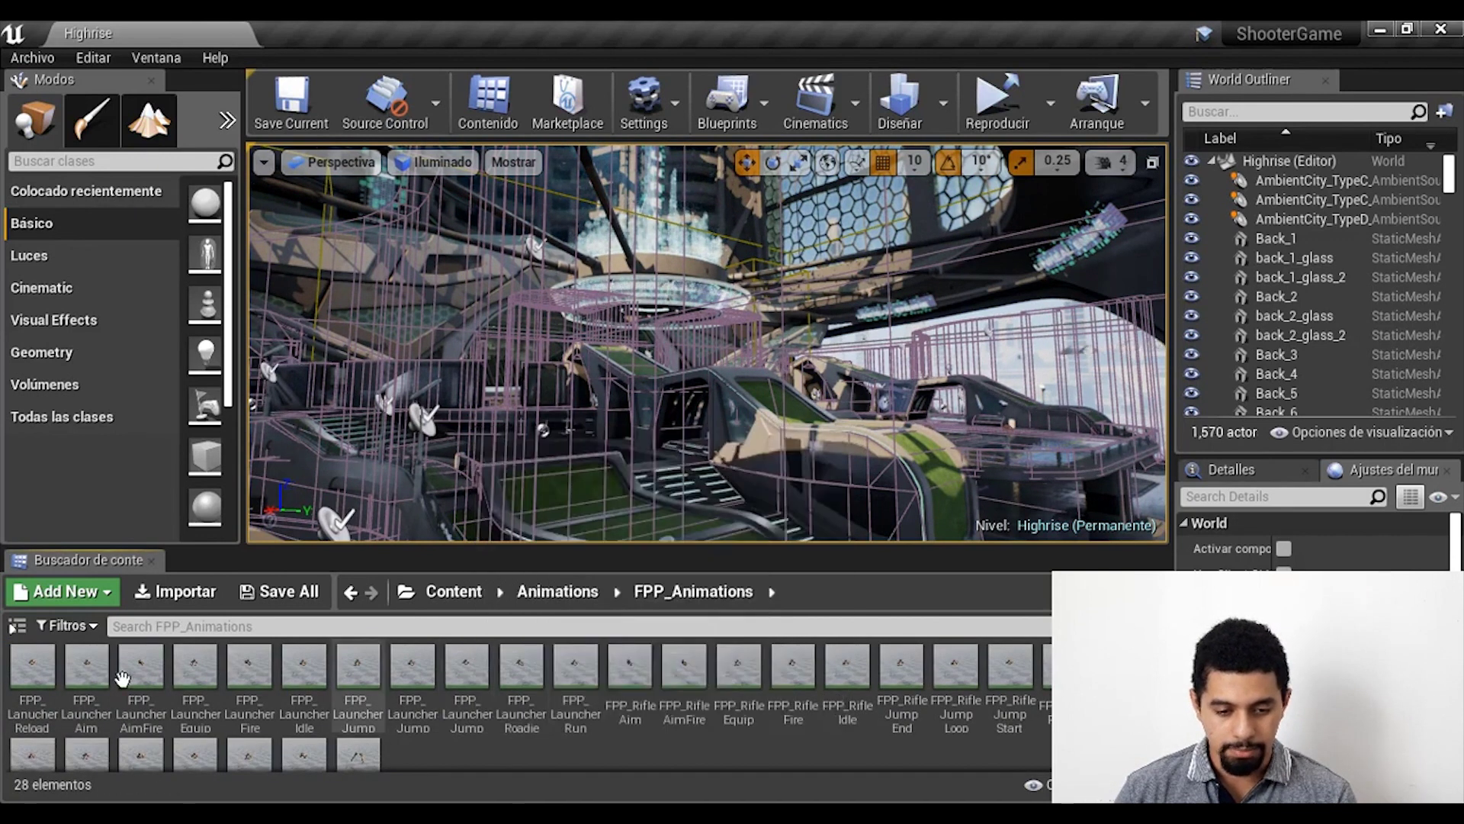
mouse_move(33, 676)
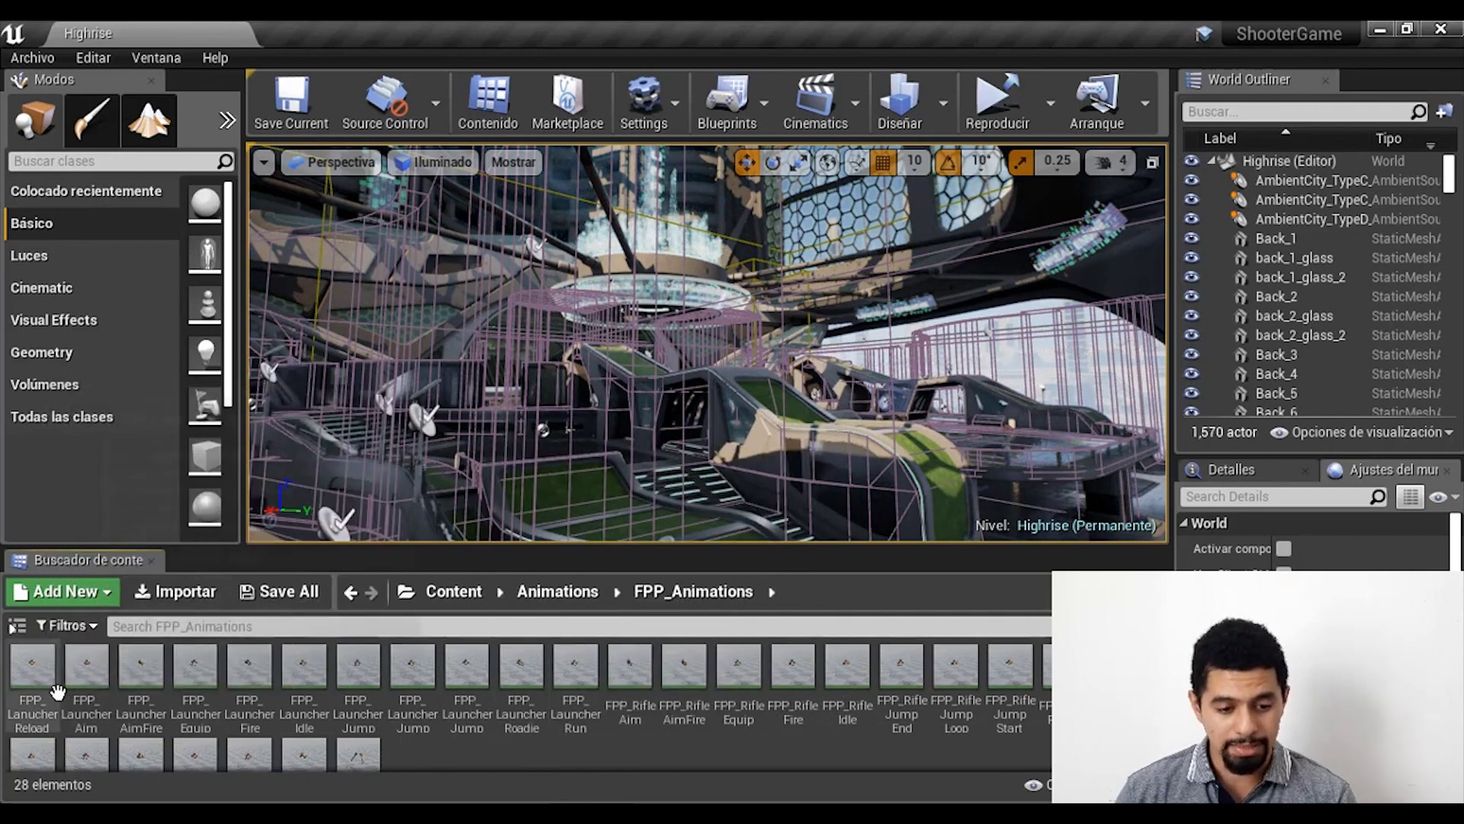
click(32, 671)
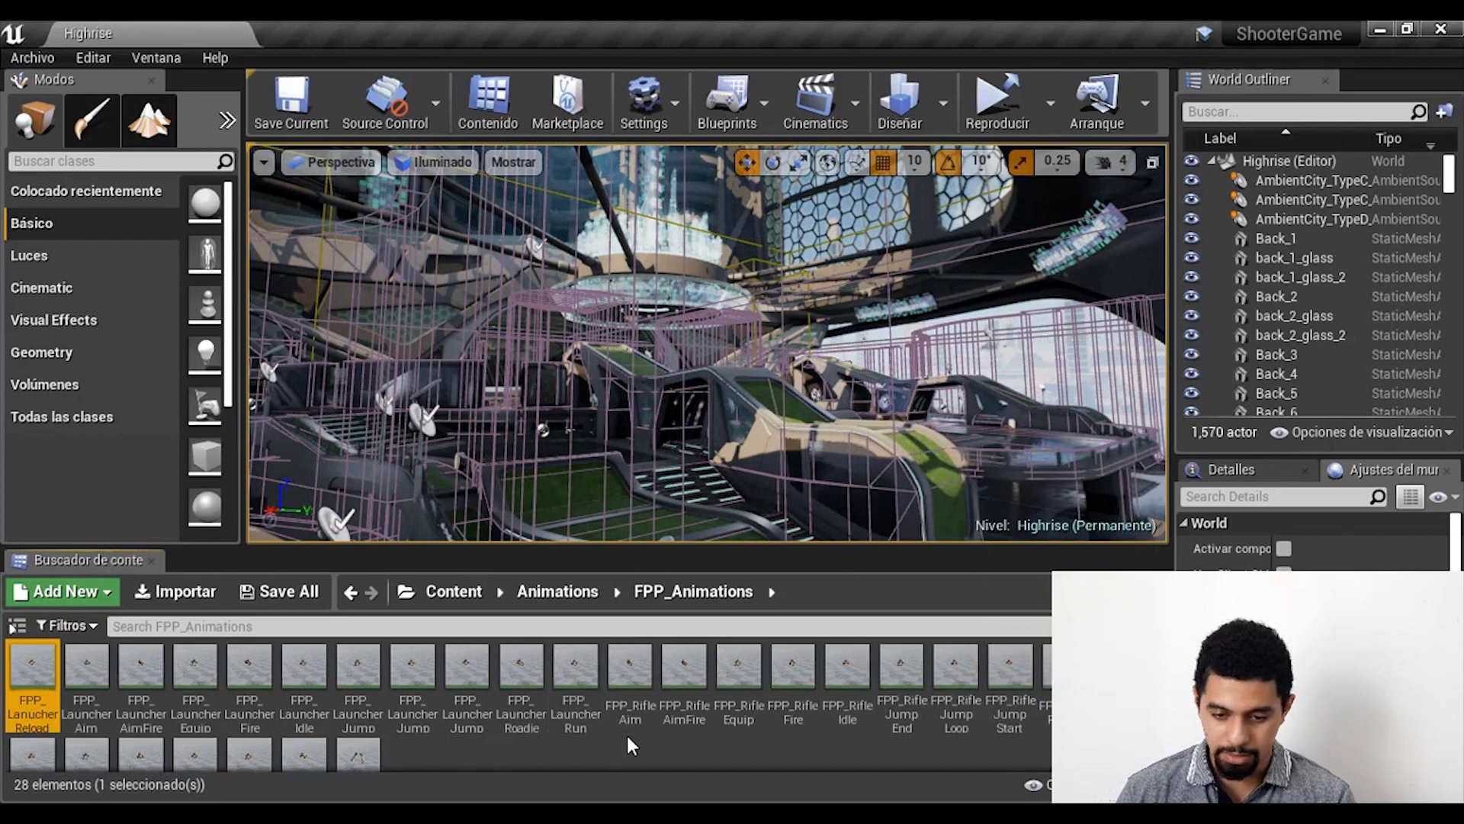
mouse_move(428, 729)
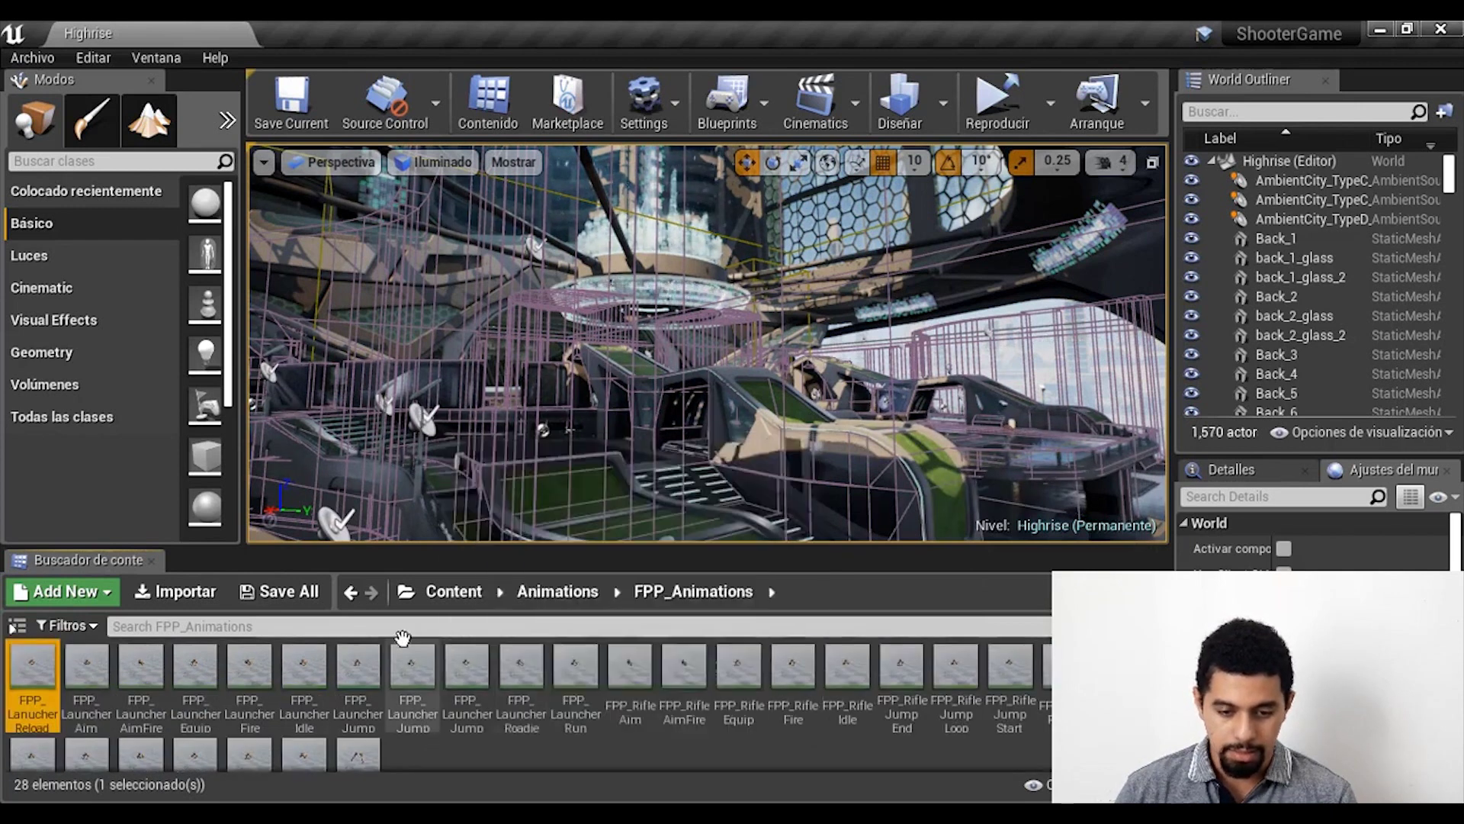
click(450, 593)
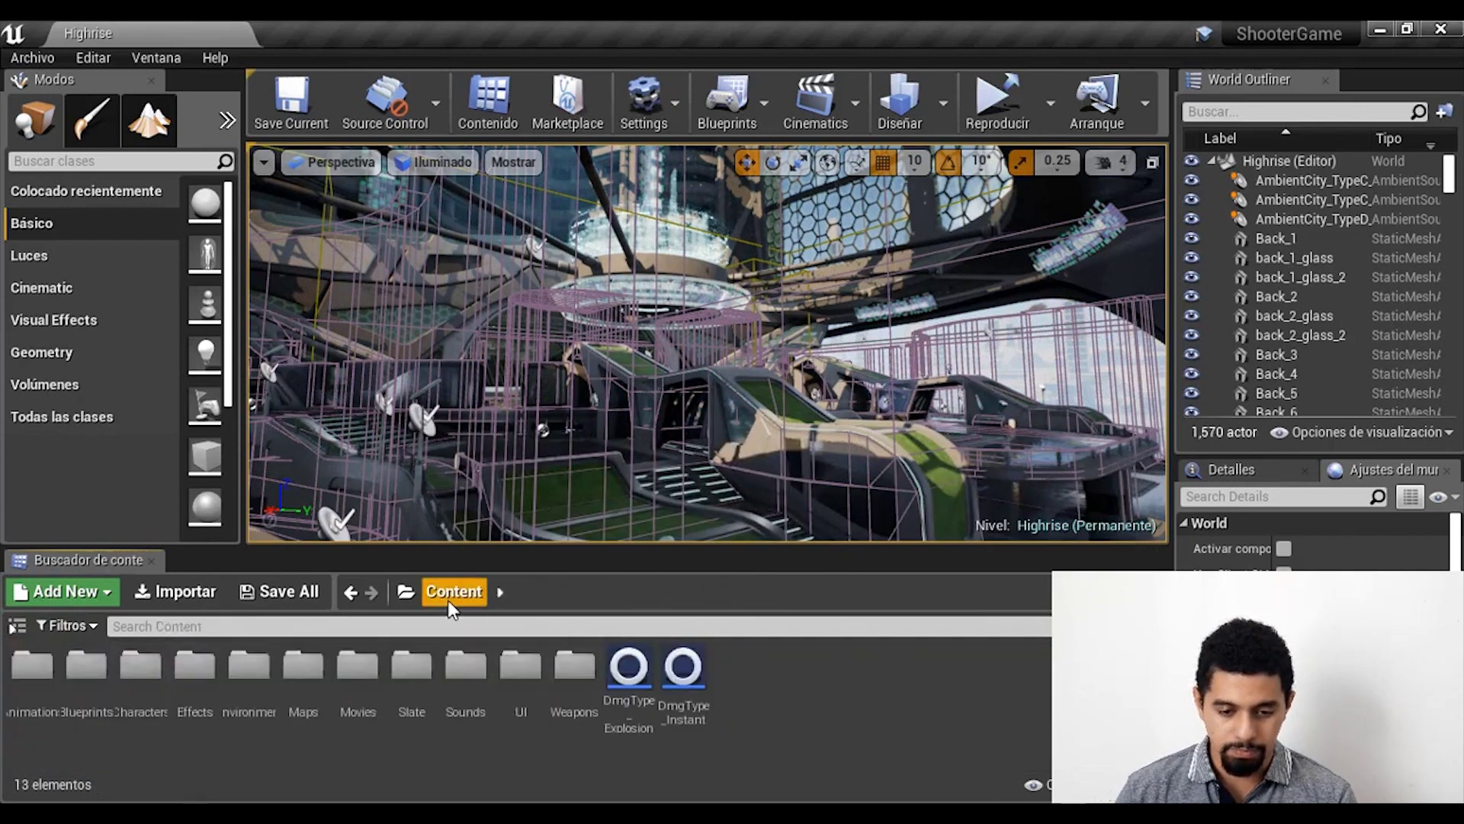
Look inside the Blueprints folder's Environment and Weapons subfolders, then return to Content.
double_click(86, 668)
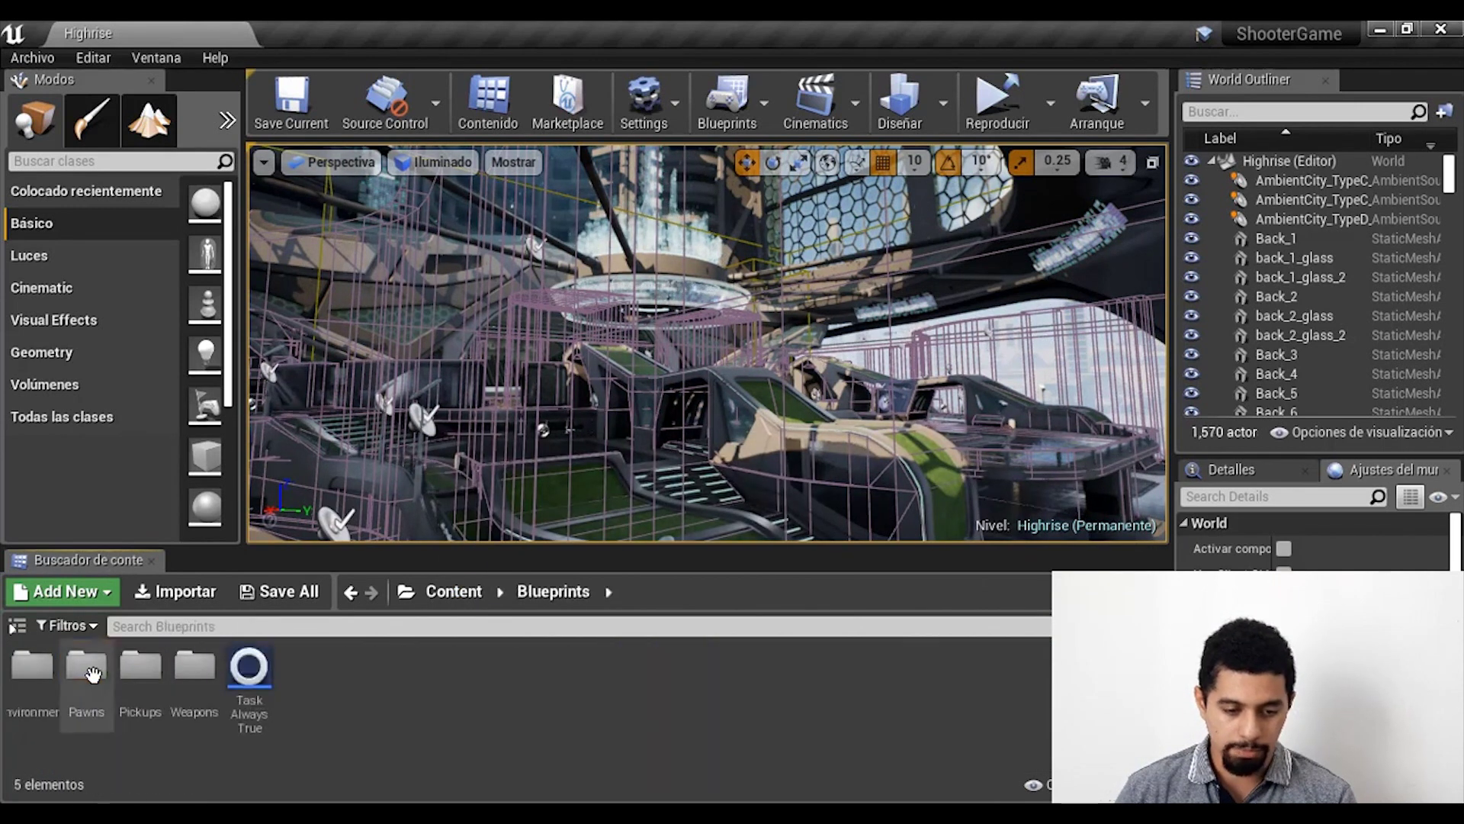
double_click(32, 665)
click(524, 599)
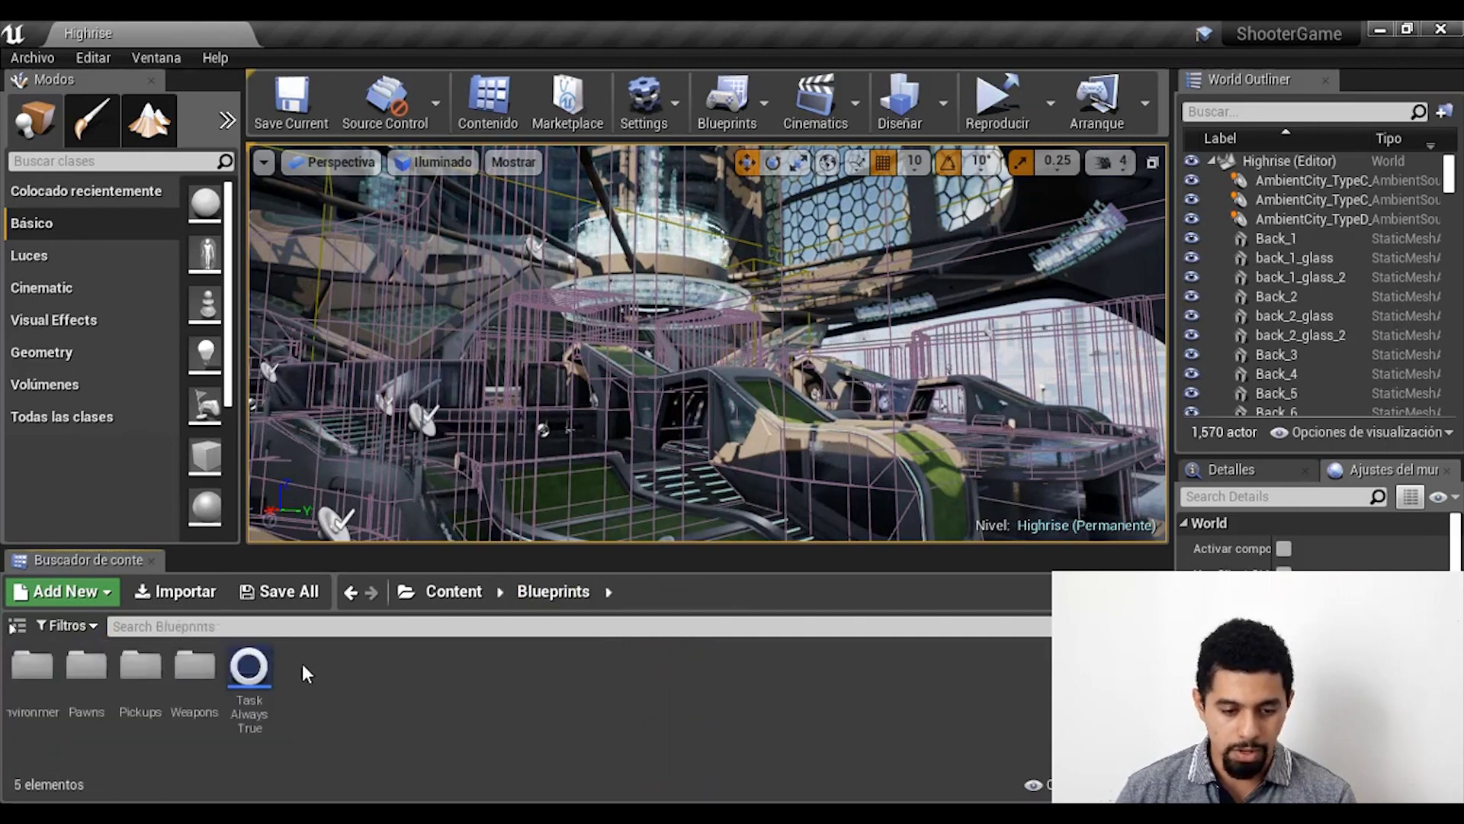
double_click(197, 671)
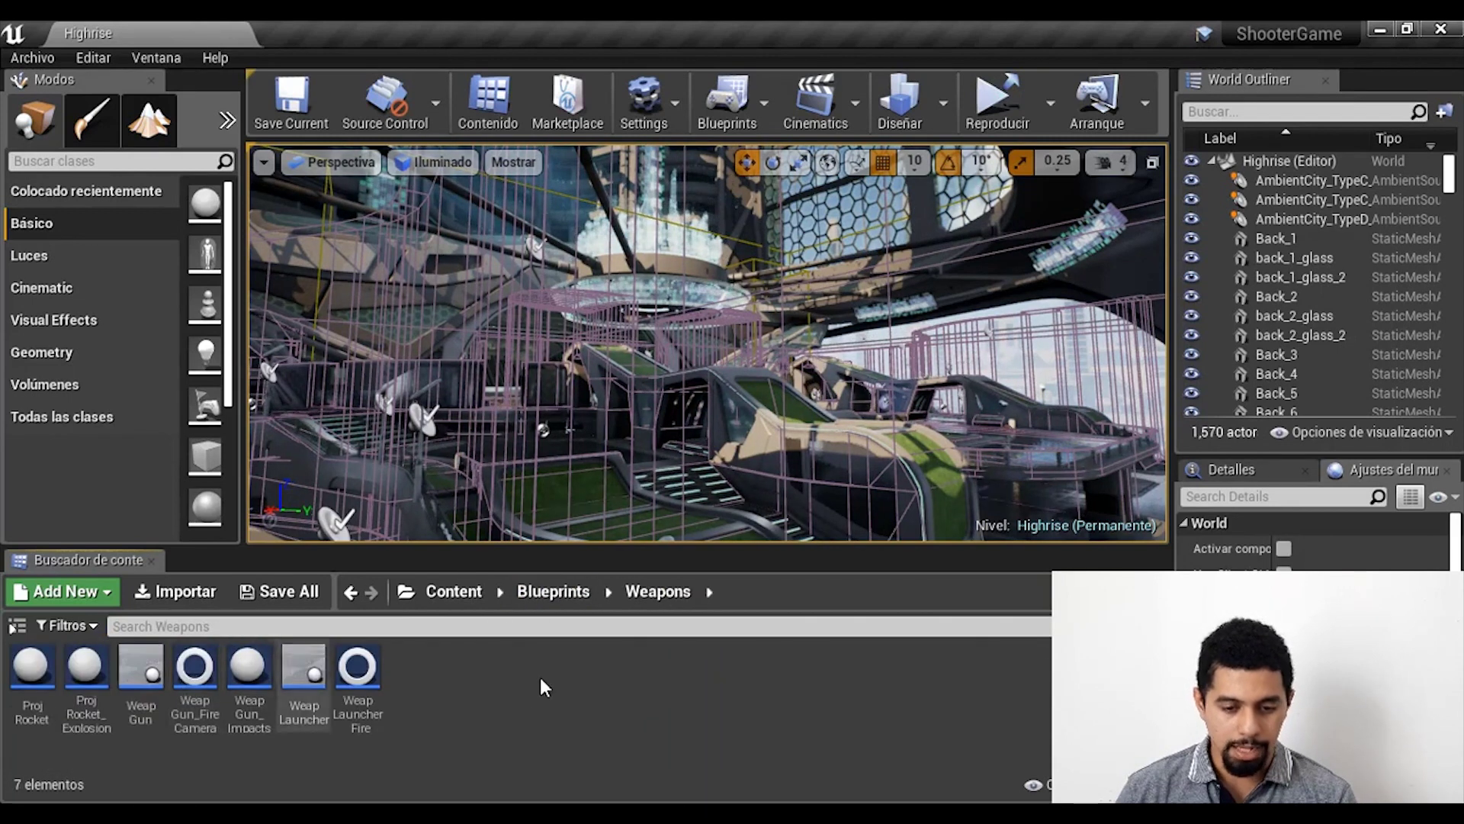
click(548, 593)
click(440, 596)
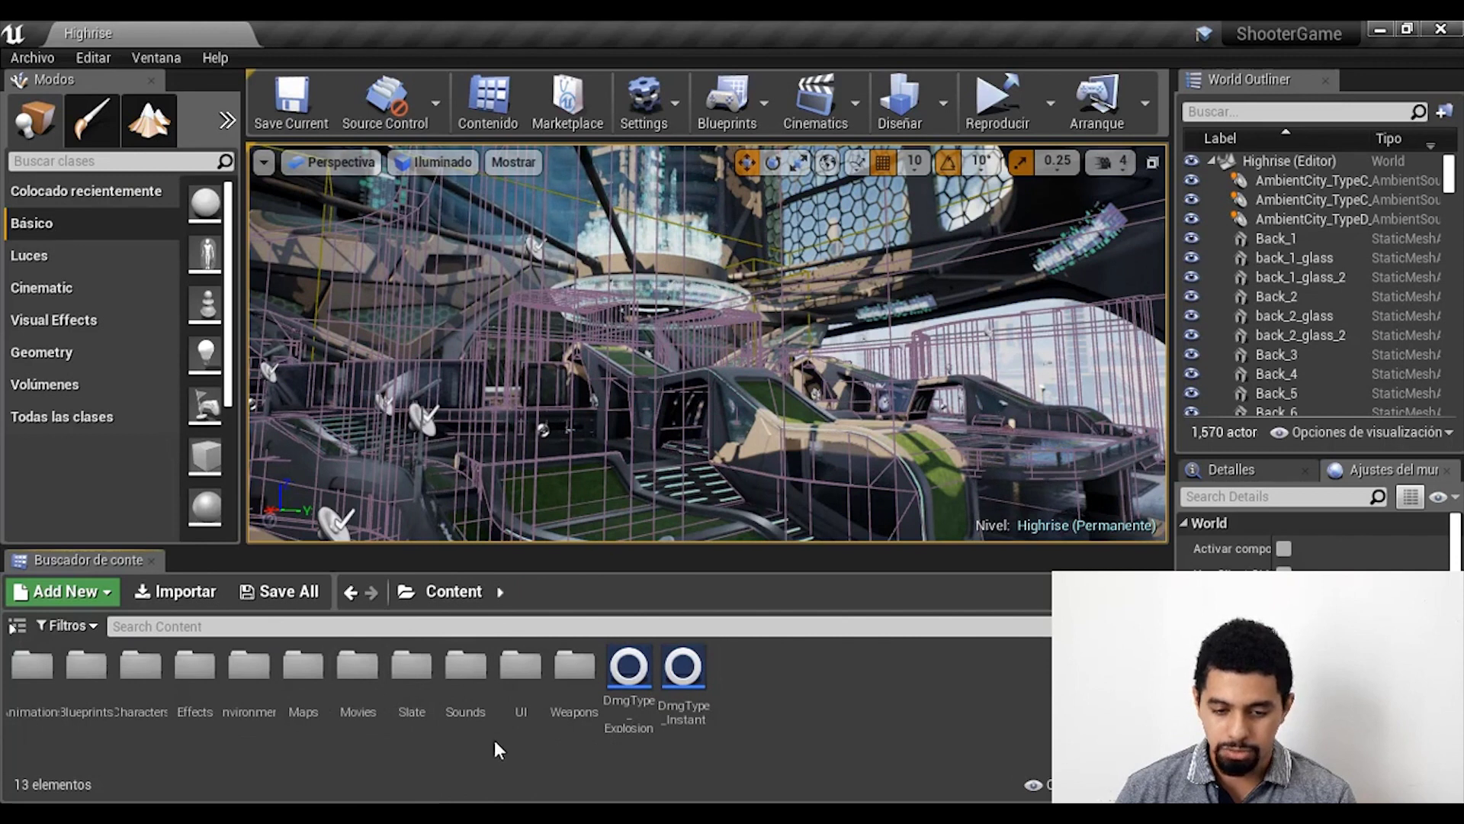
Open the Slate and Effects folders in turn, returning to Content after each.
double_click(411, 700)
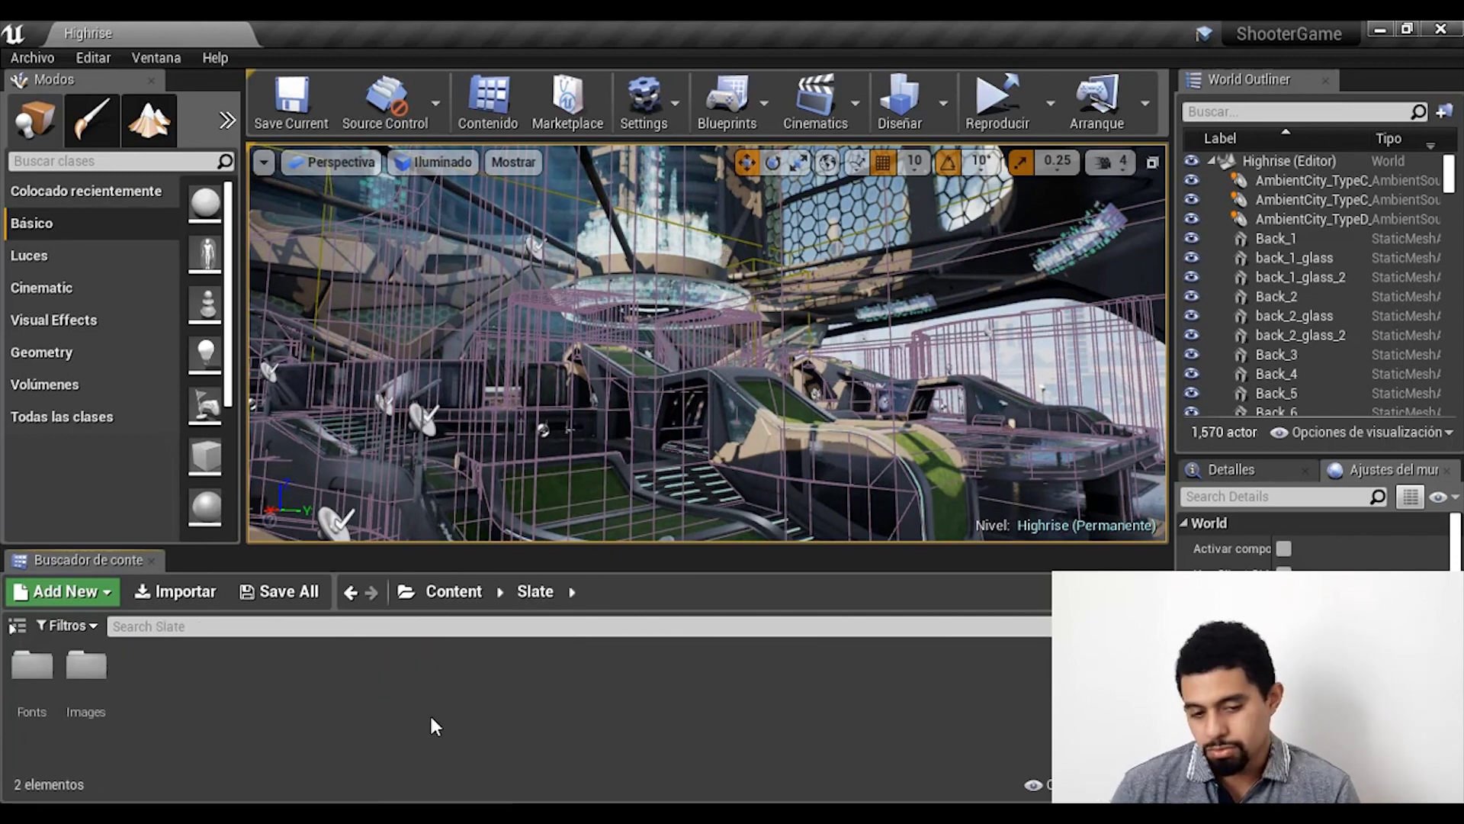
click(453, 591)
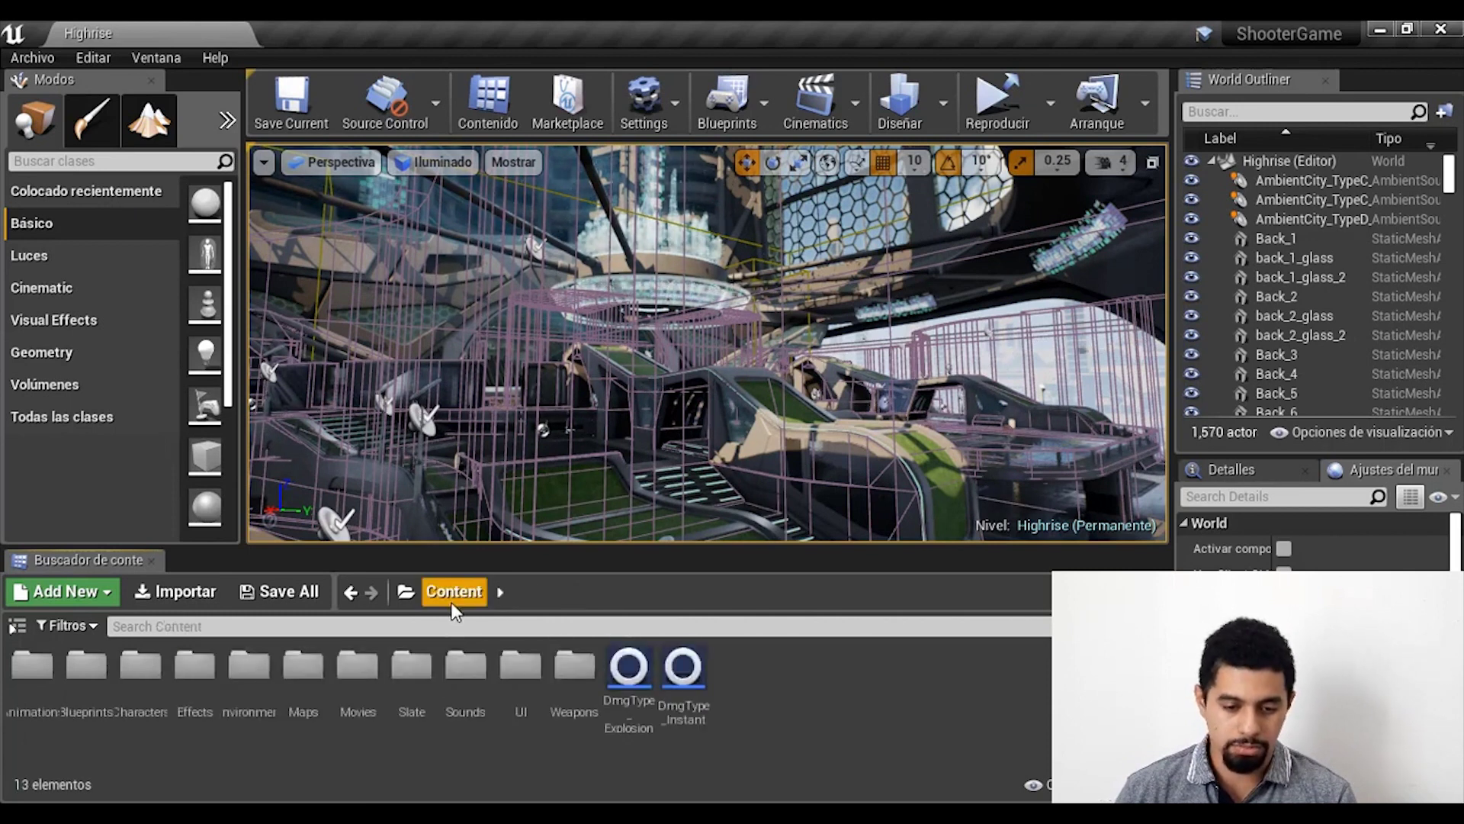
click(194, 683)
double_click(194, 682)
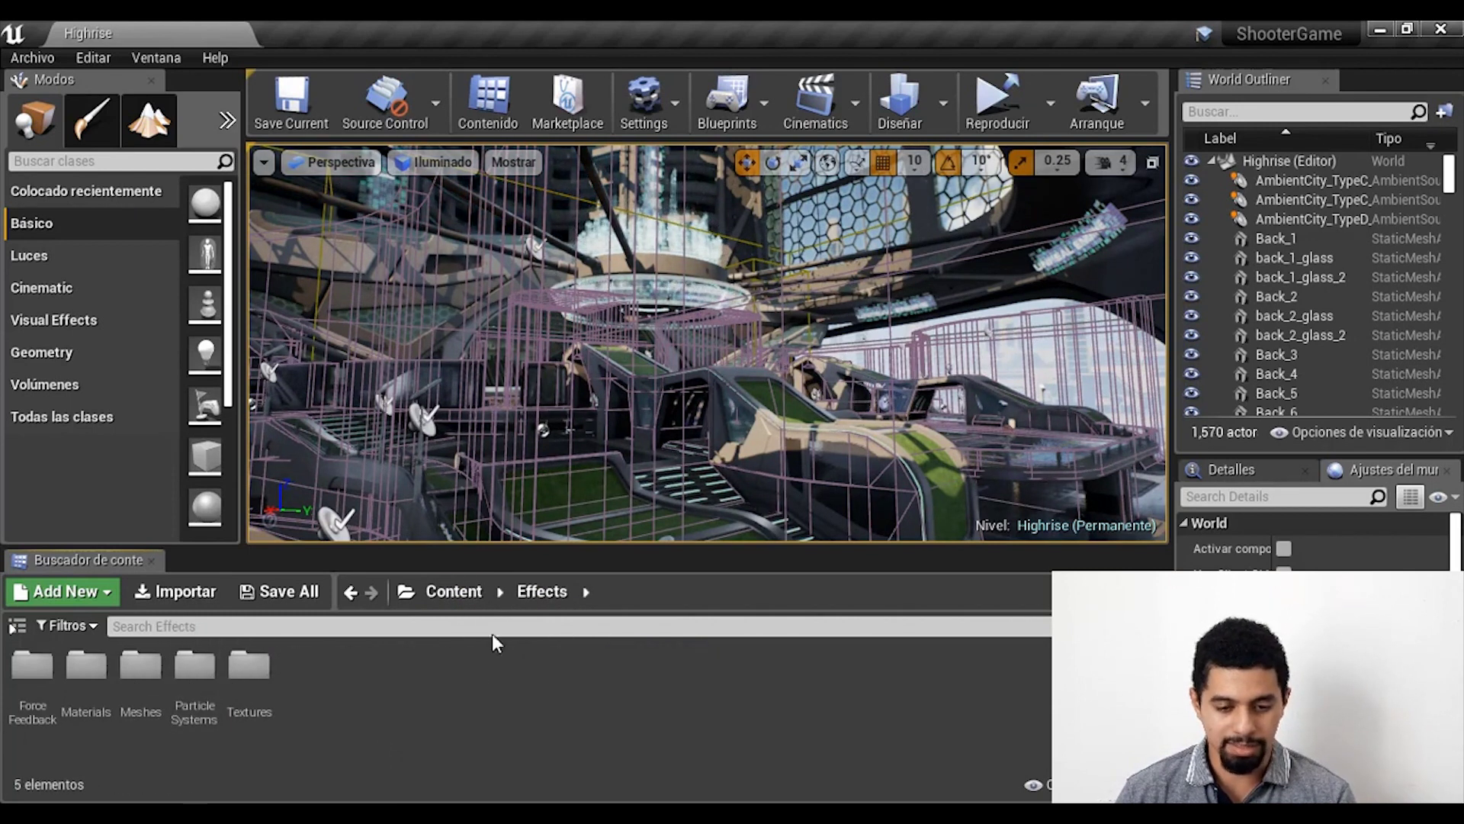
click(453, 594)
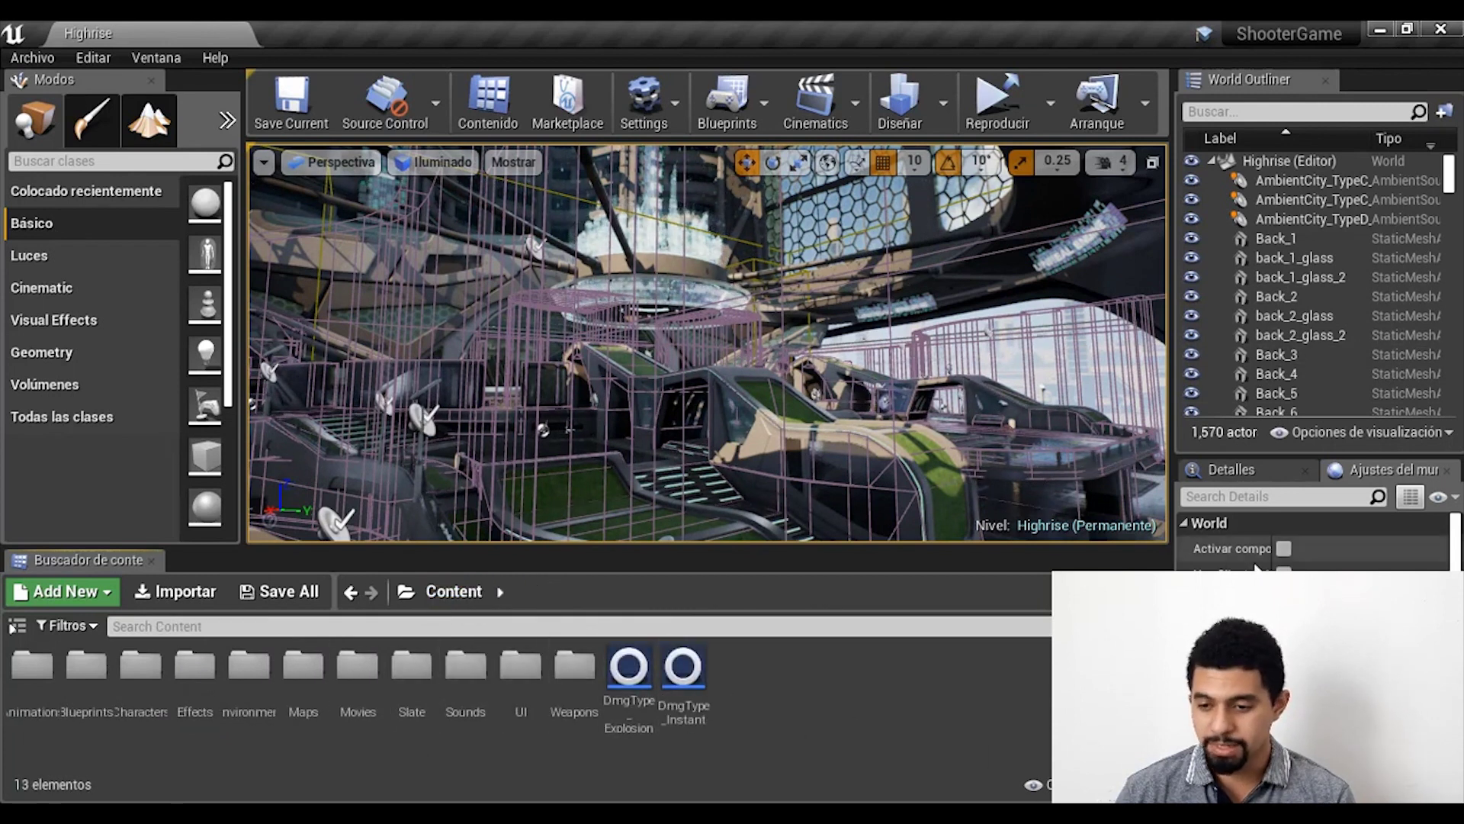
scroll(1326, 284, down, 3)
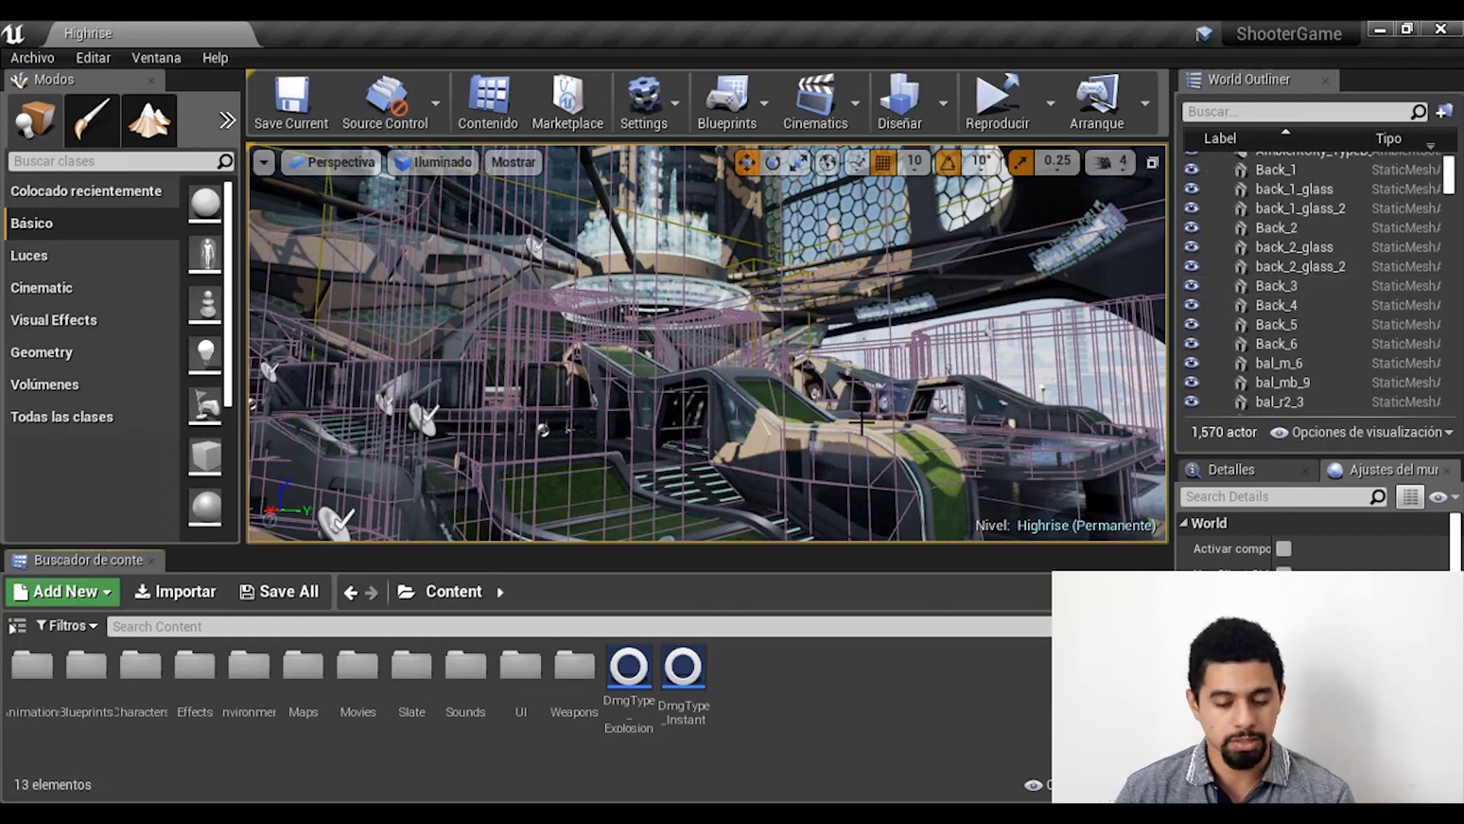
Fly past the stairs and grass planters, into the round wireframe structure, then over the domed hall's balcony.
right_drag(686, 355, 747, 380)
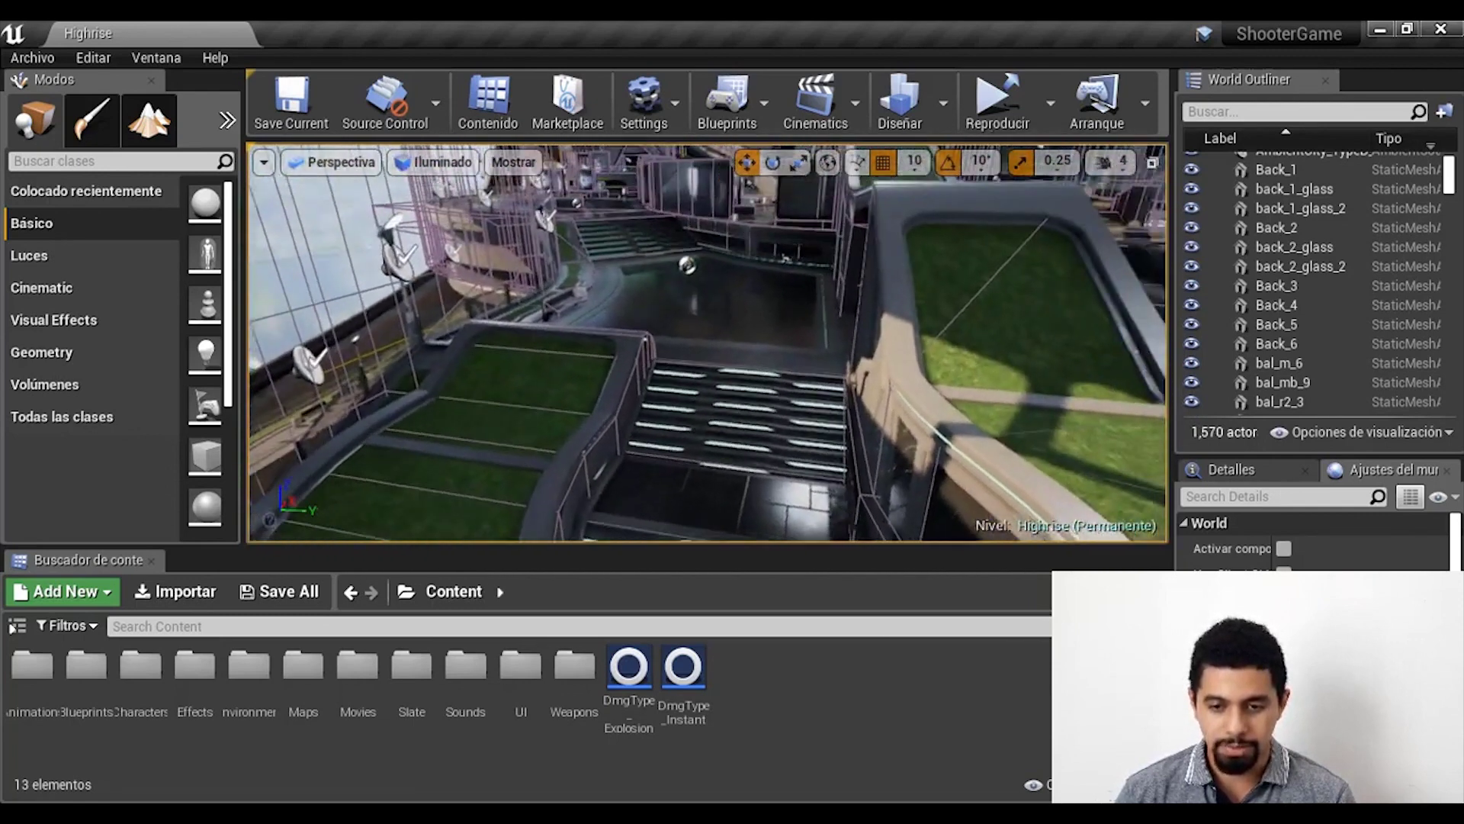
right_drag(746, 381, 774, 264)
right_drag(710, 345, 710, 345)
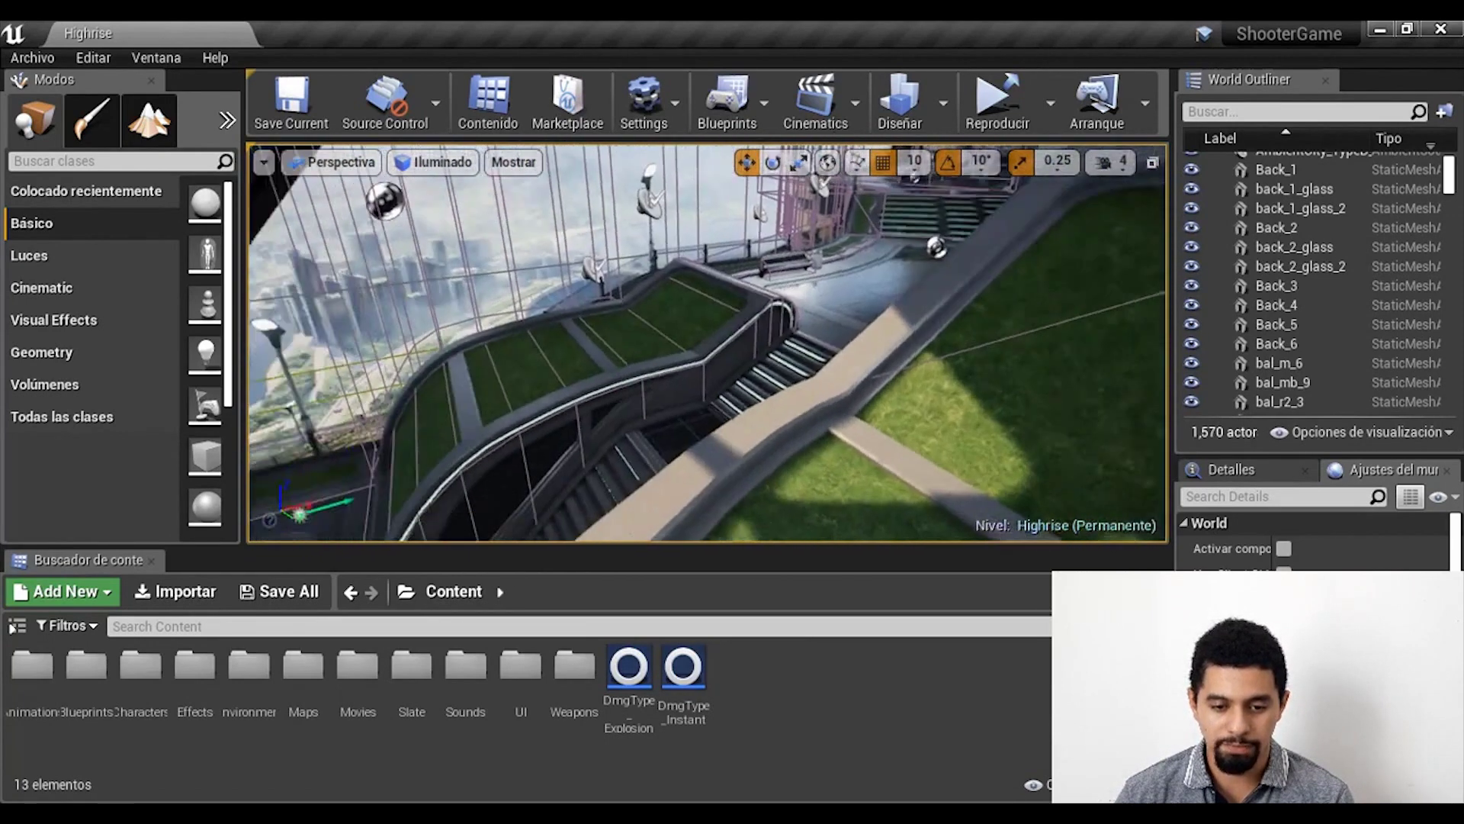
right_drag(707, 343, 783, 343)
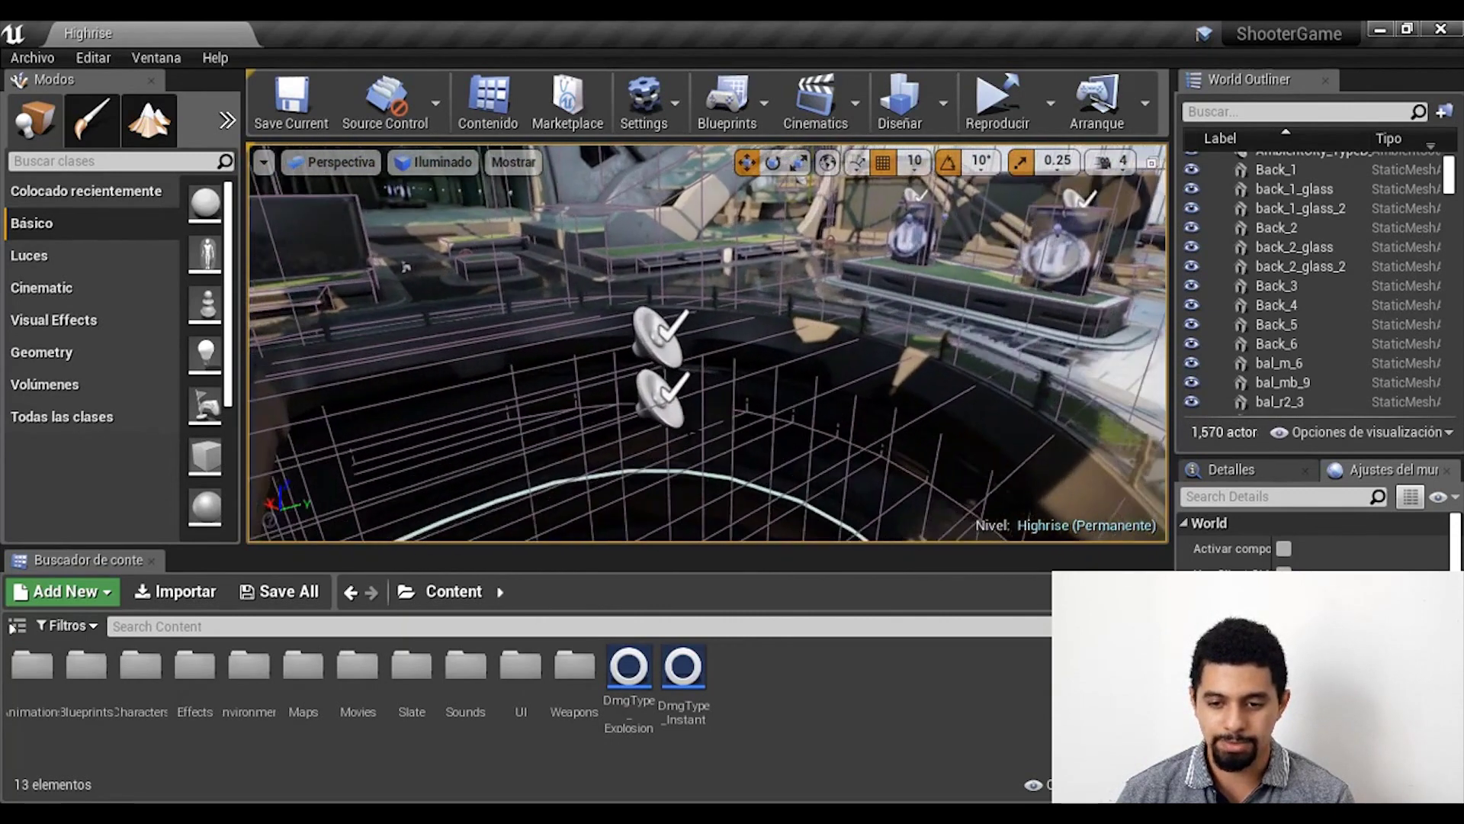
mouse_move(393, 263)
right_down()
mouse_move(393, 320)
mouse_move(427, 305)
right_up()
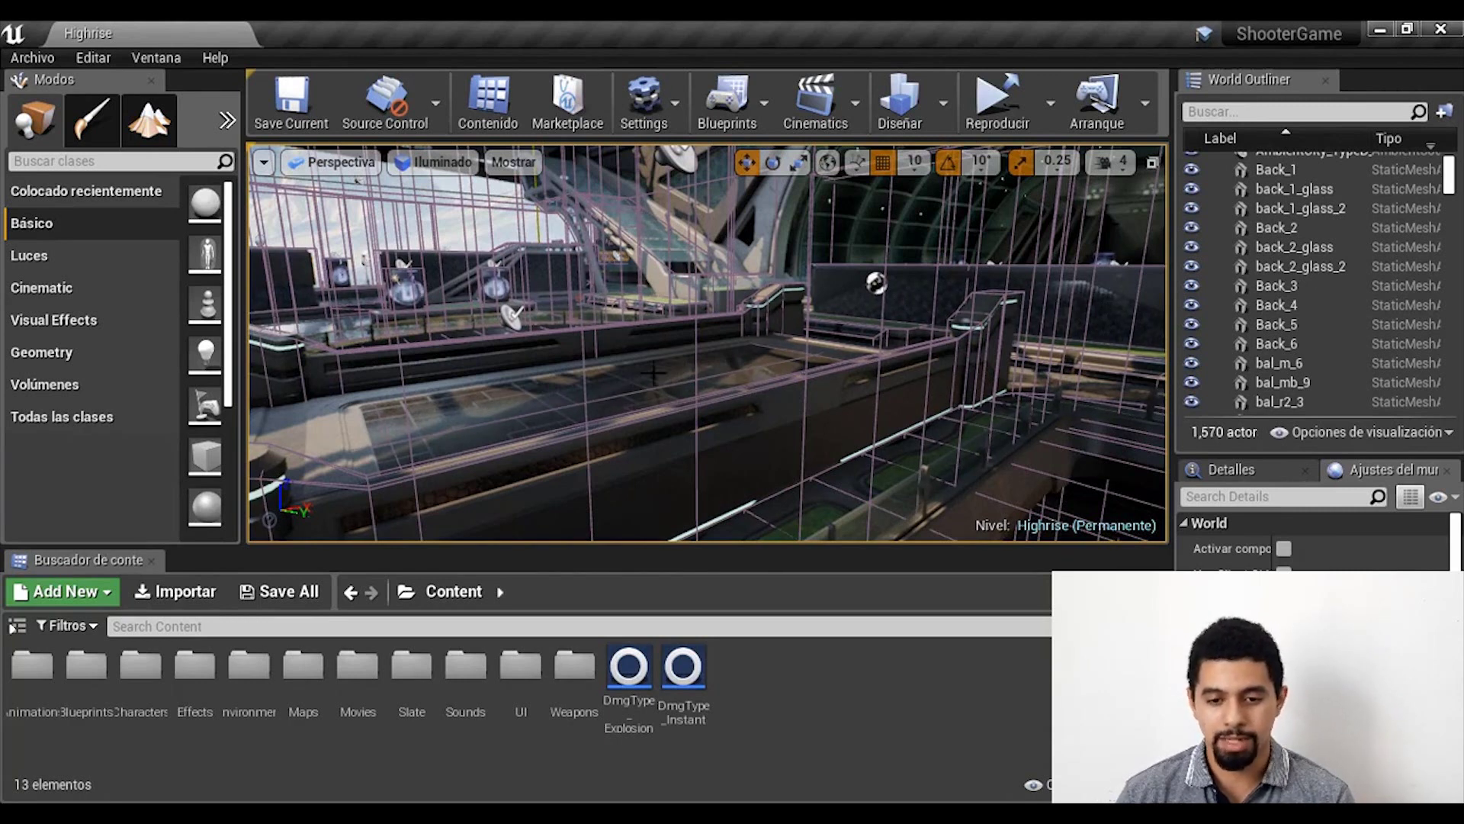
mouse_move(654, 372)
right_down()
mouse_move(883, 395)
mouse_move(798, 368)
right_up()
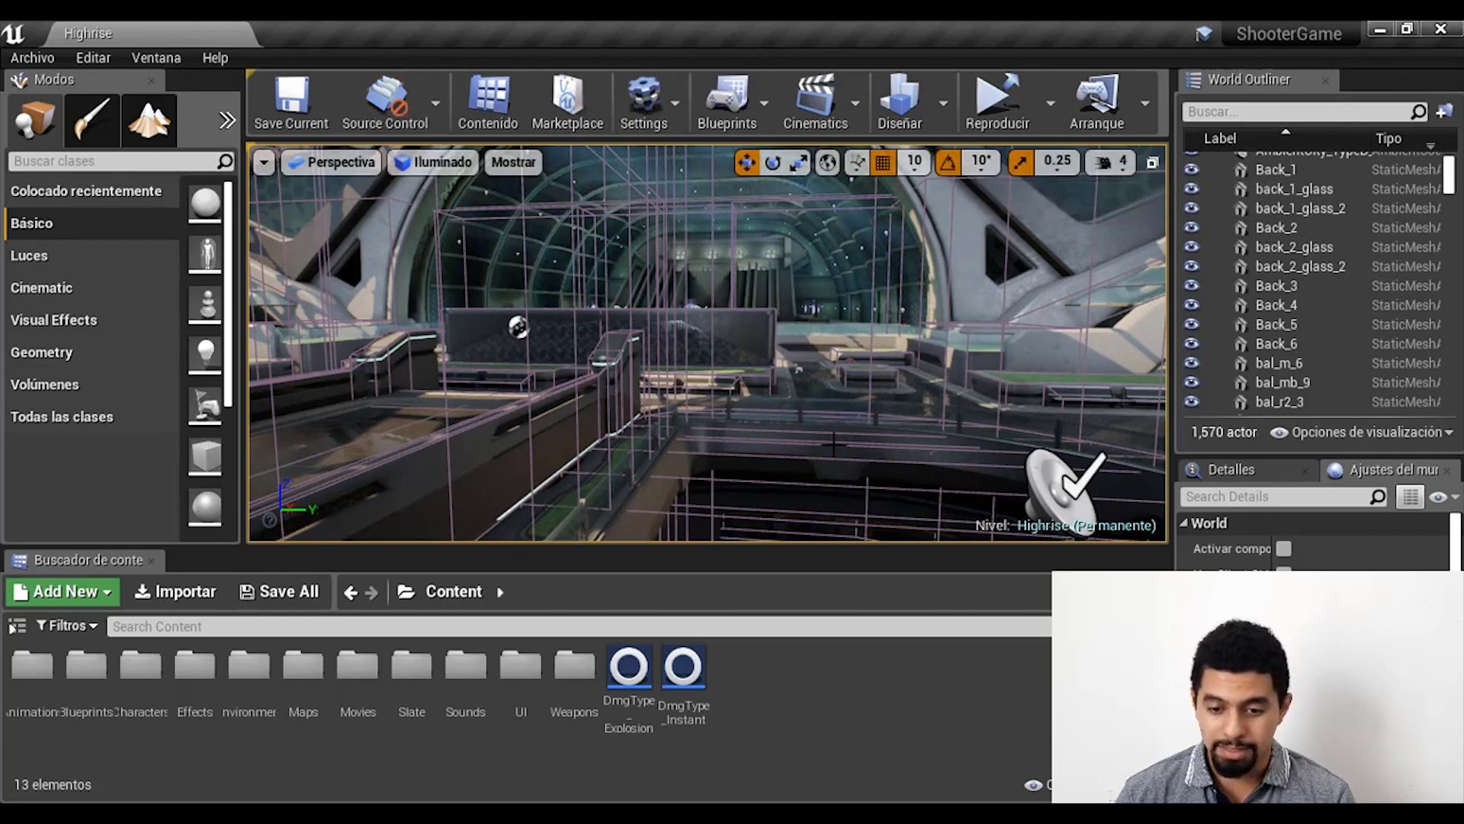
mouse_move(708, 336)
right_down()
mouse_move(723, 347)
mouse_move(686, 305)
right_up()
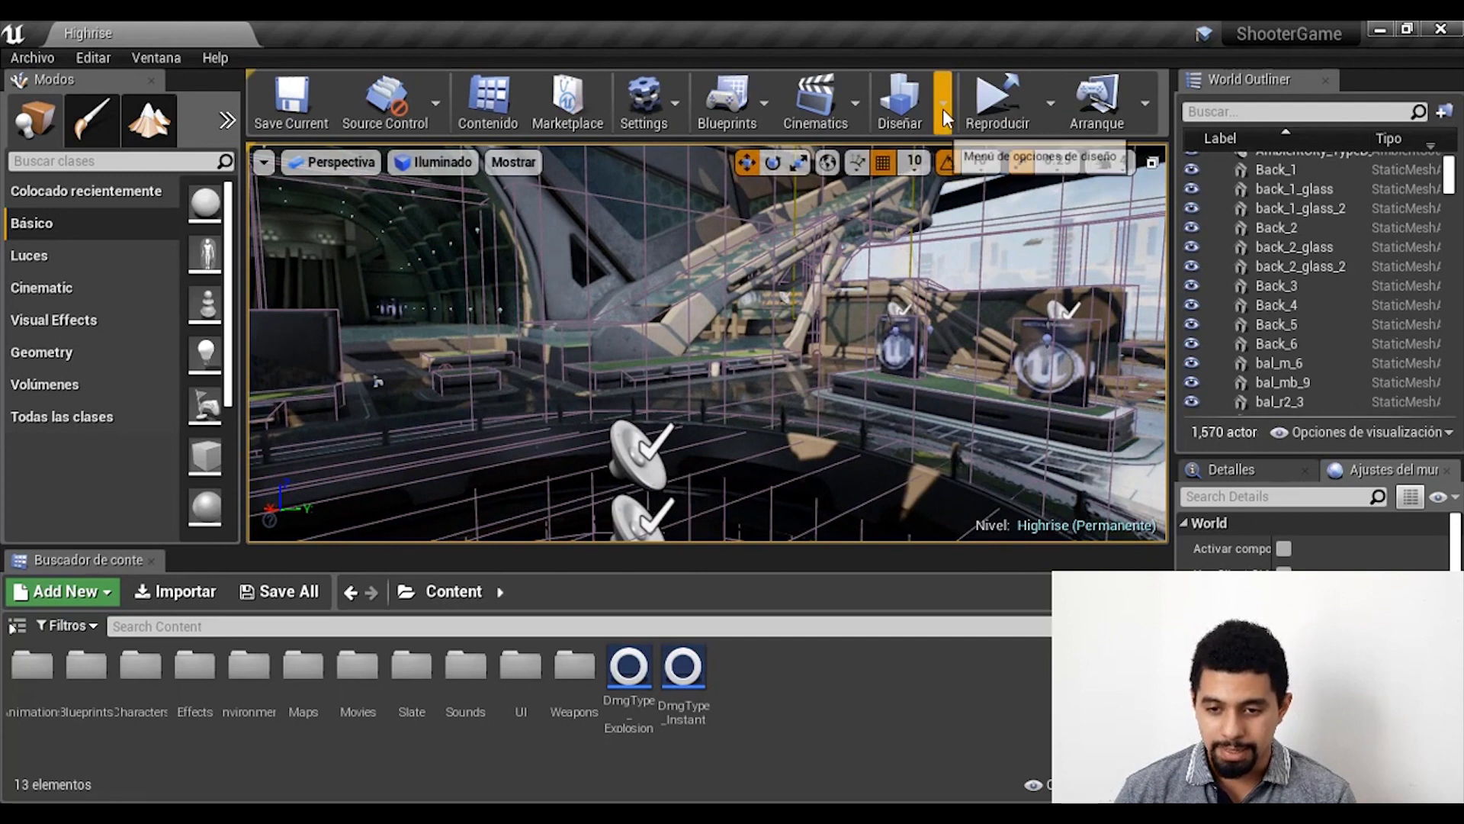
Review the play-mode list with Standalone Game chosen, then fly to the planter by the Unreal logo.
click(1050, 115)
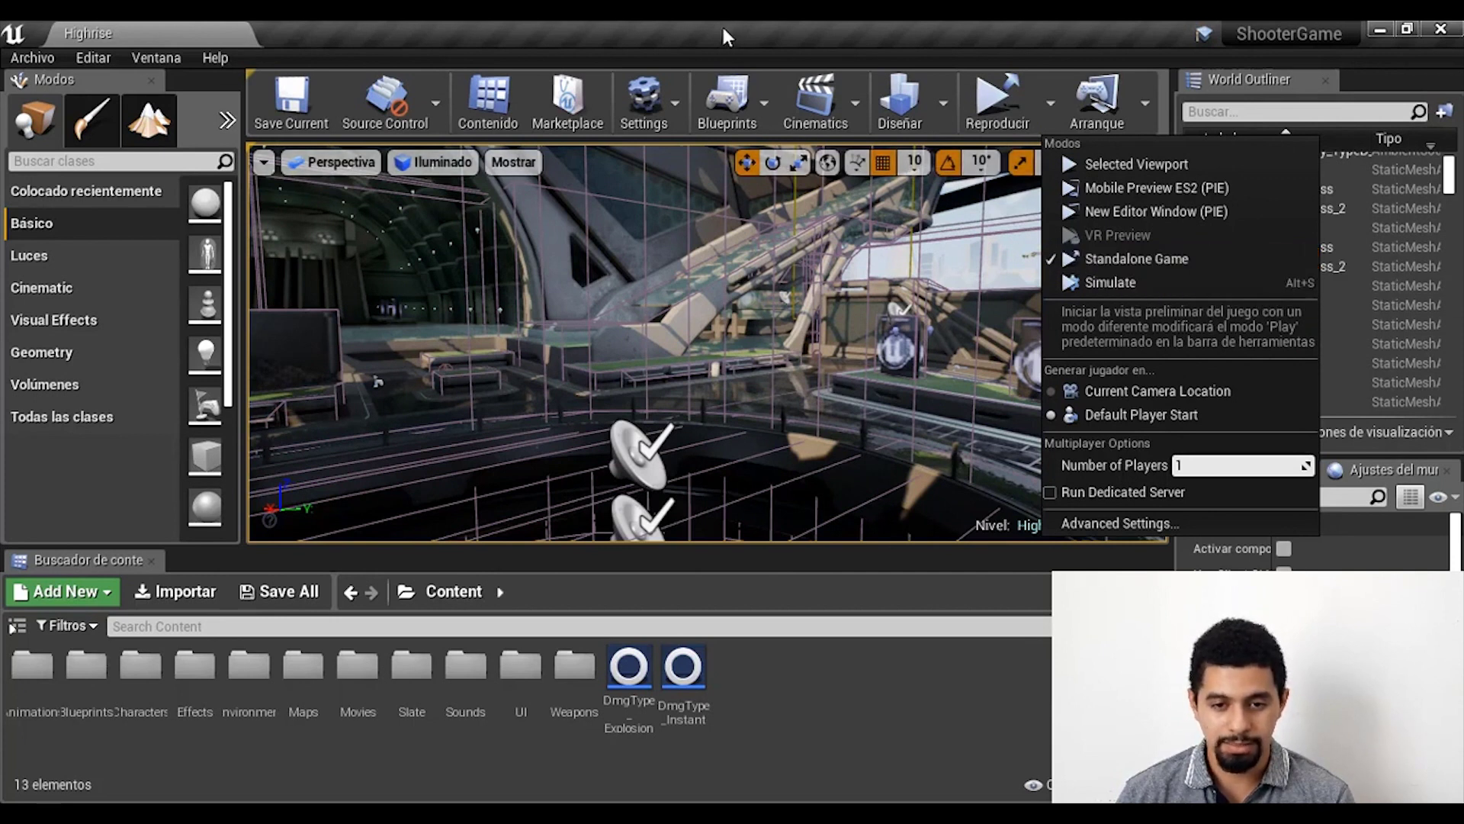
click(1051, 112)
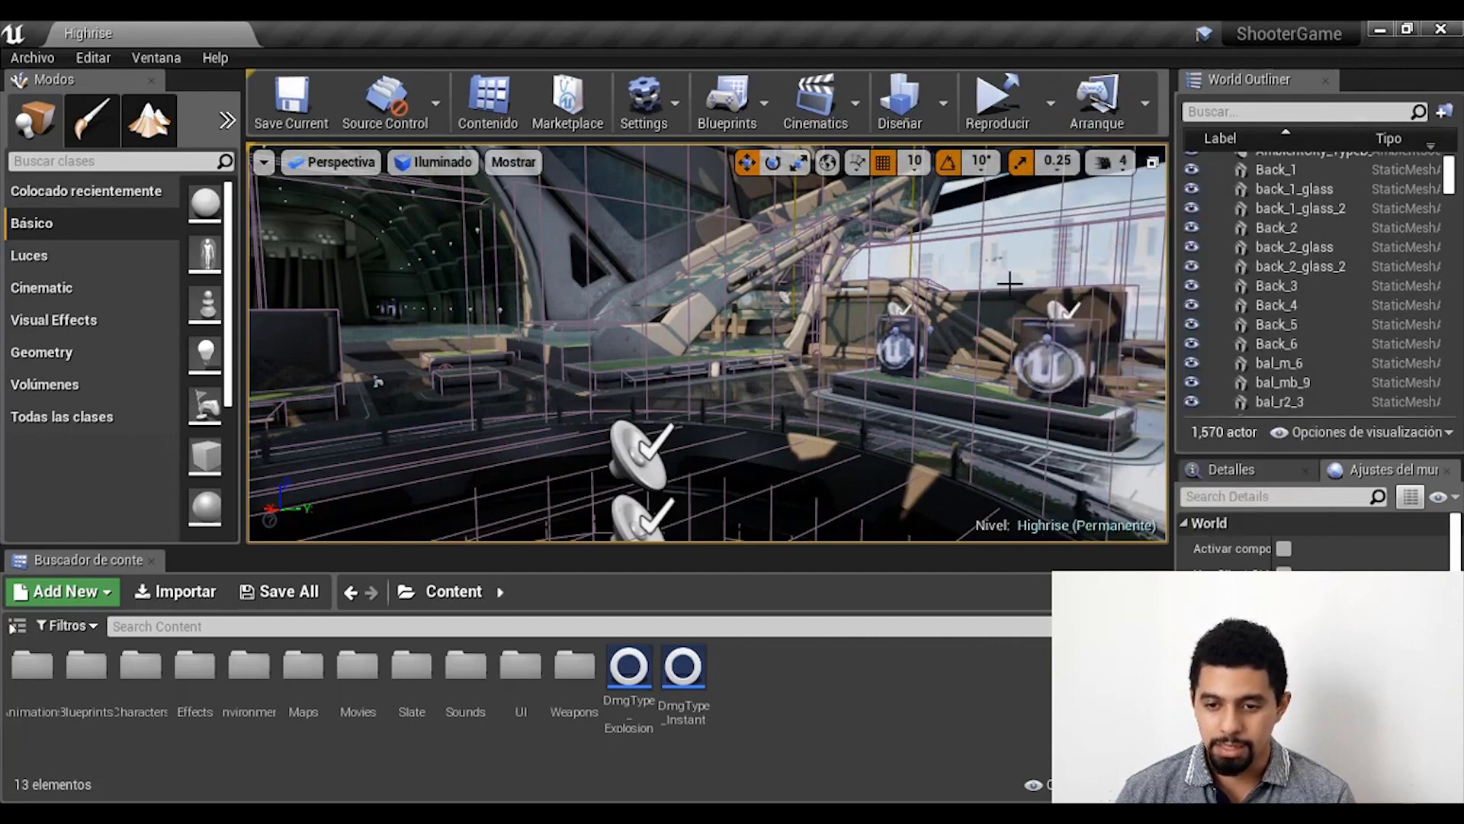
mouse_move(378, 381)
right_down()
mouse_move(471, 375)
mouse_move(304, 268)
mouse_move(561, 317)
mouse_move(718, 412)
mouse_move(713, 378)
mouse_move(732, 393)
mouse_move(642, 393)
right_up()
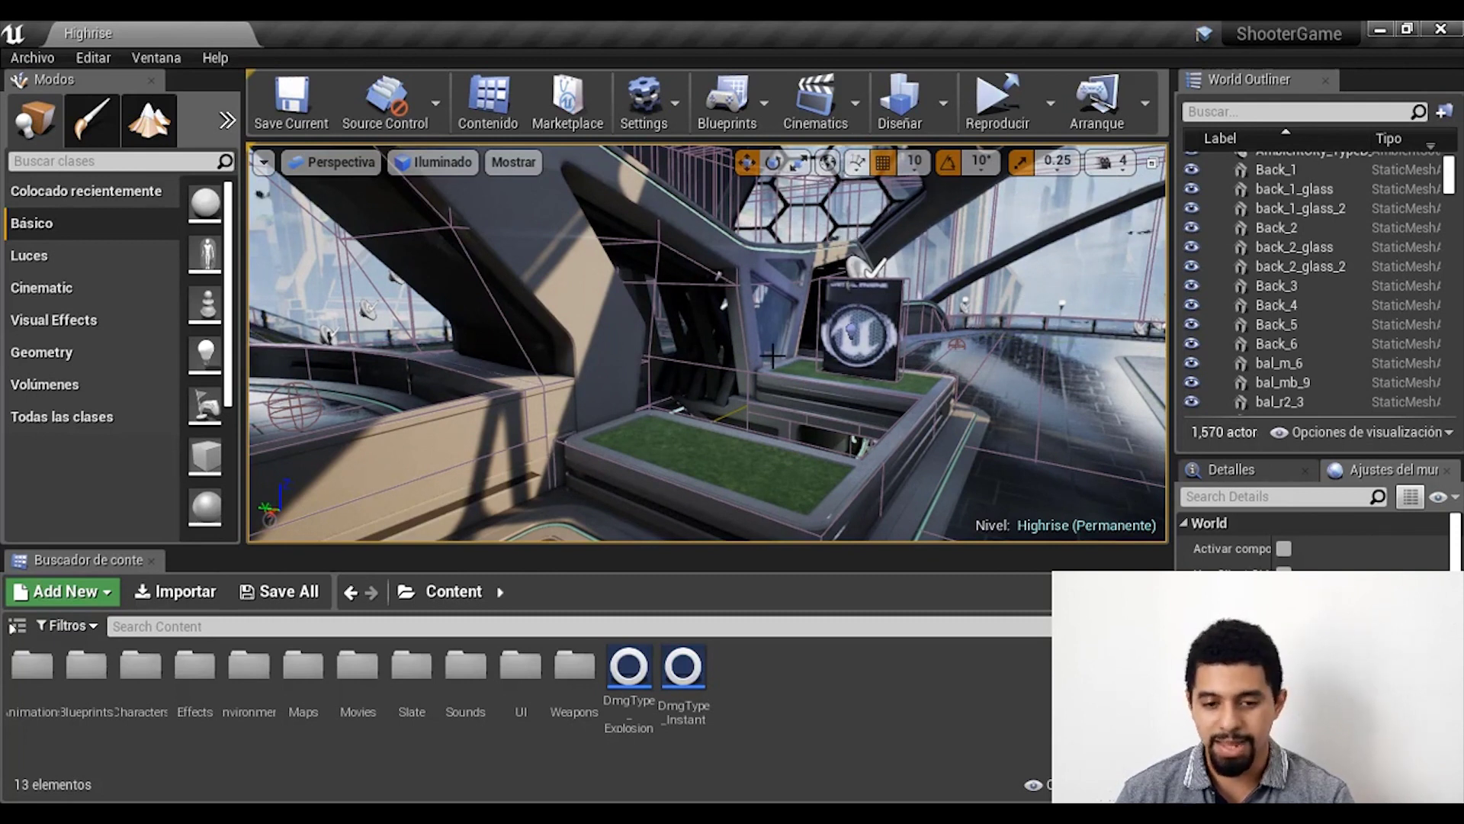
Move the viewport camera forward to a new angle on the Highrise level.
right_drag(772, 355, 671, 362)
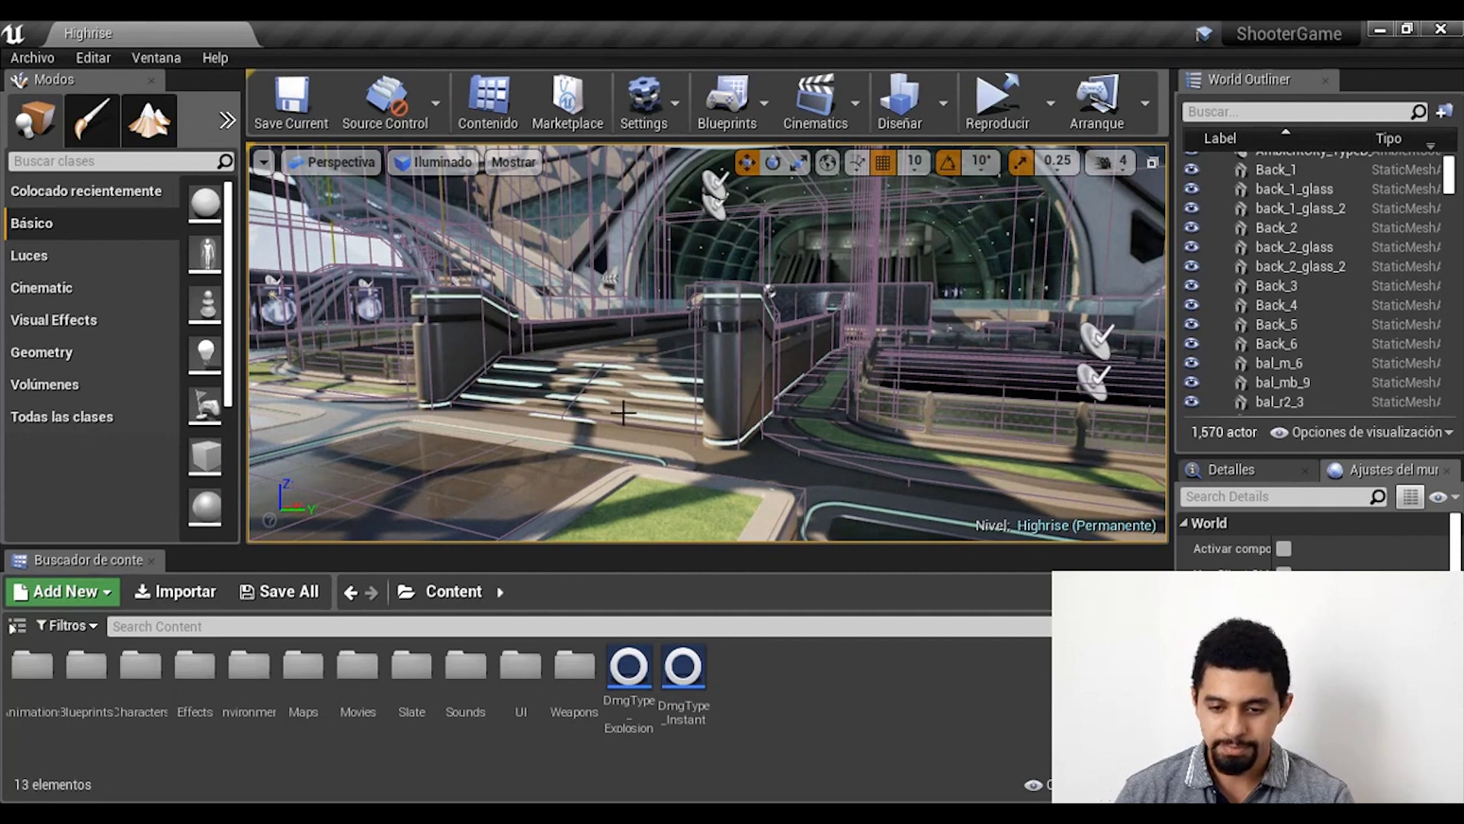
mouse_move(612, 403)
right_down()
mouse_move(639, 464)
mouse_move(600, 417)
right_up()
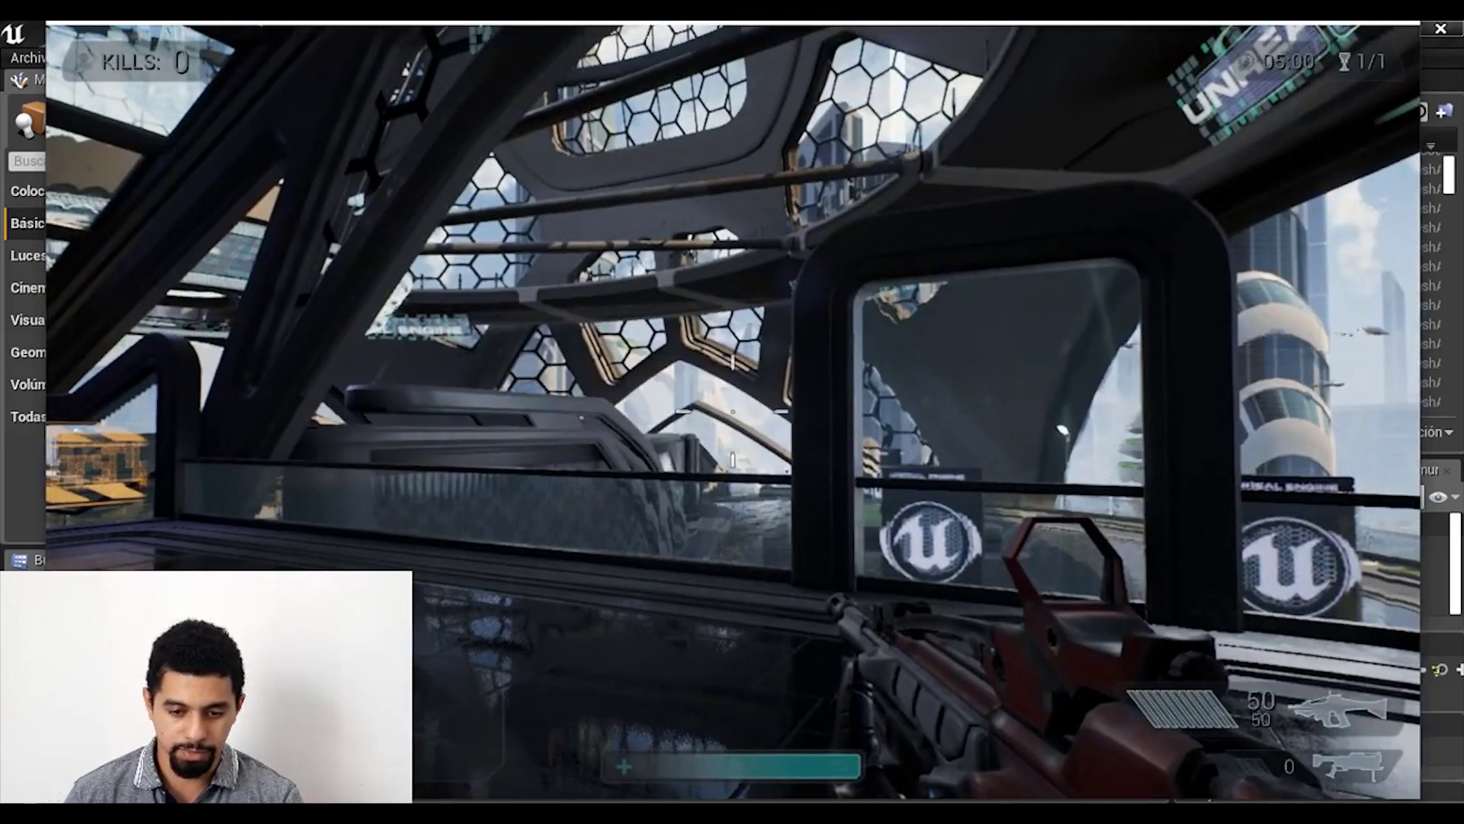
Walk through the hangar past the Unreal-logo barrier and out along the glass-railed balcony.
key(w)
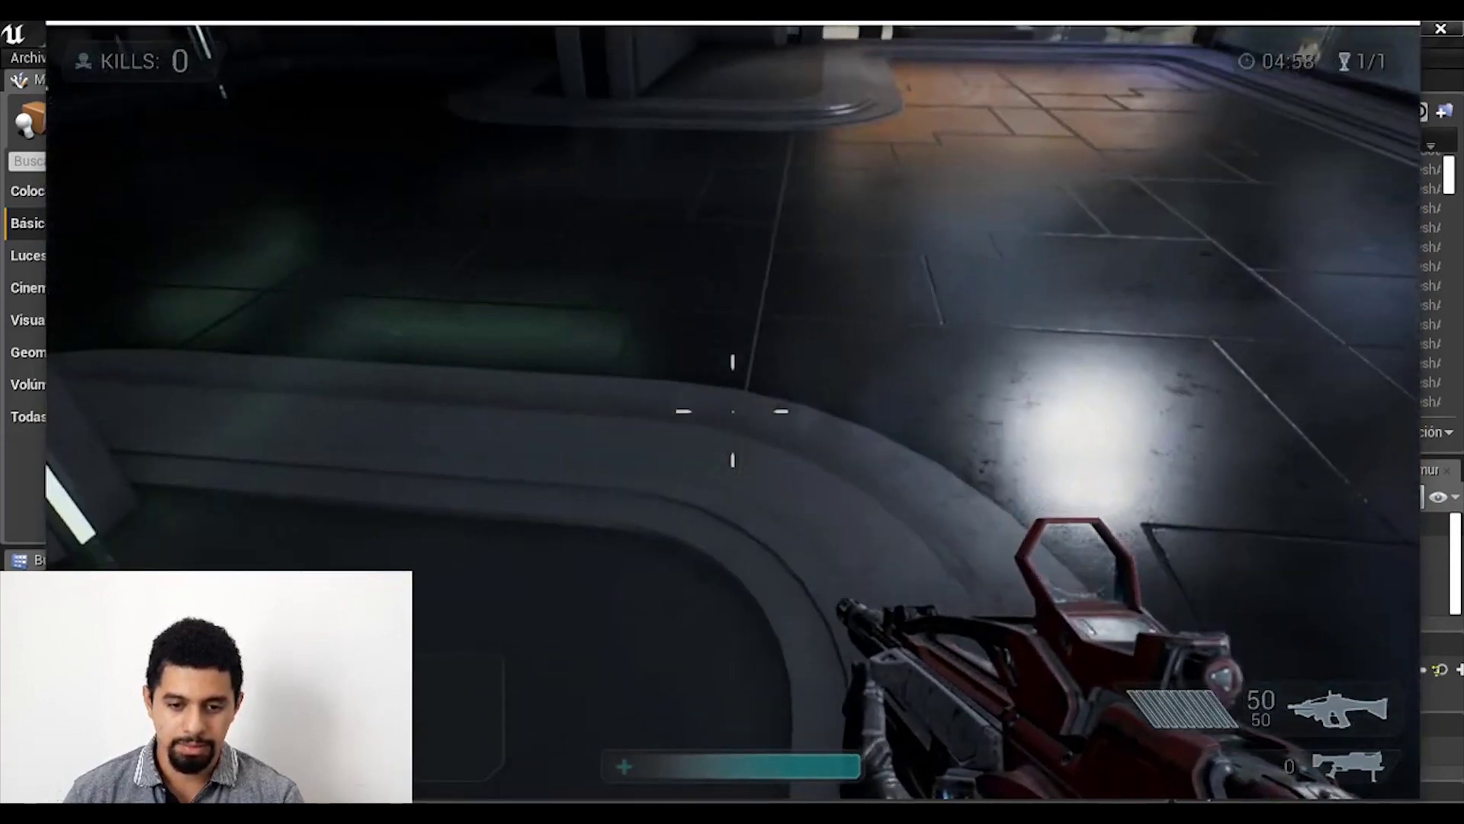
key(w)
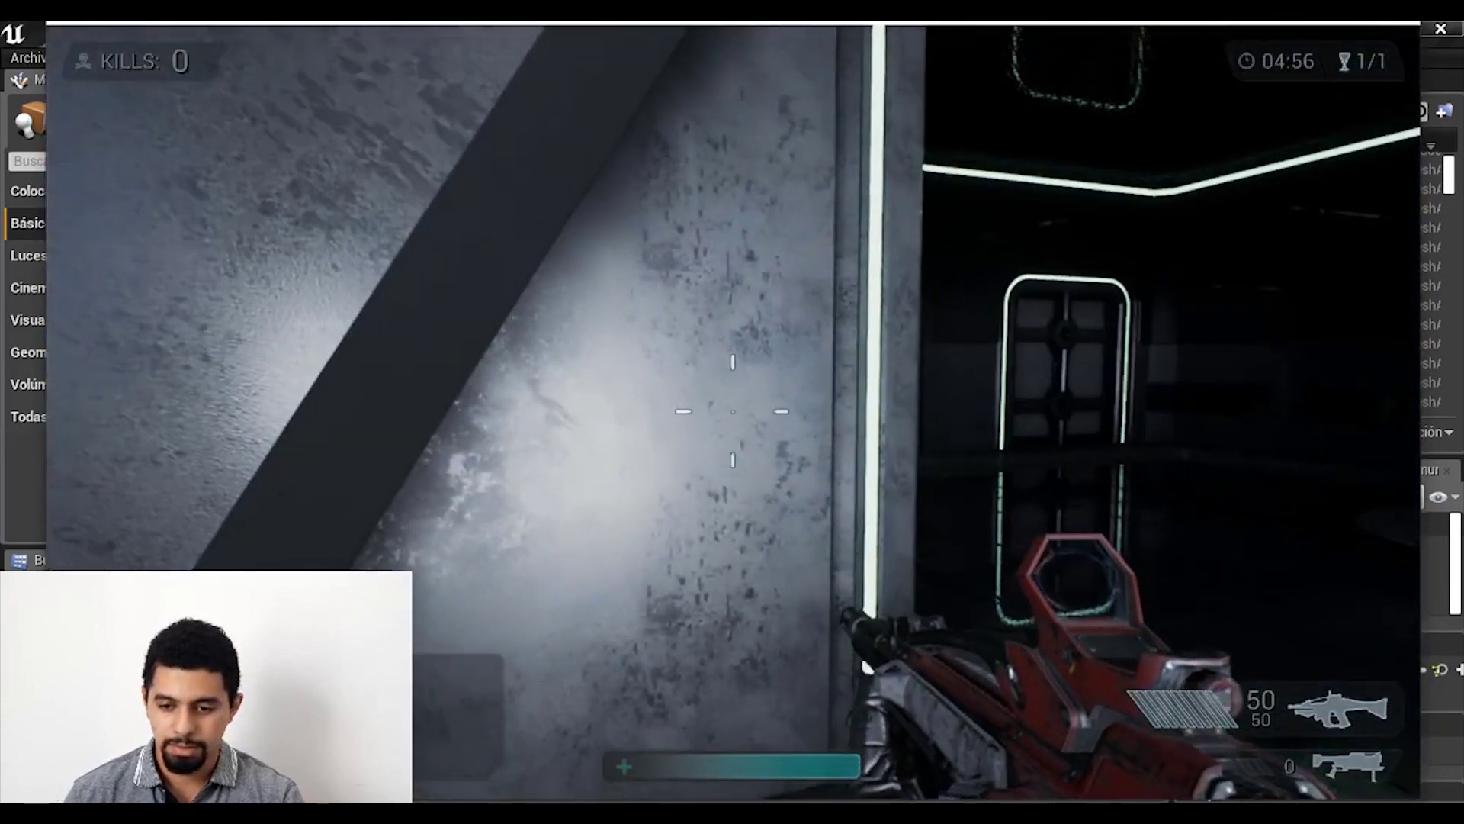
key(w)
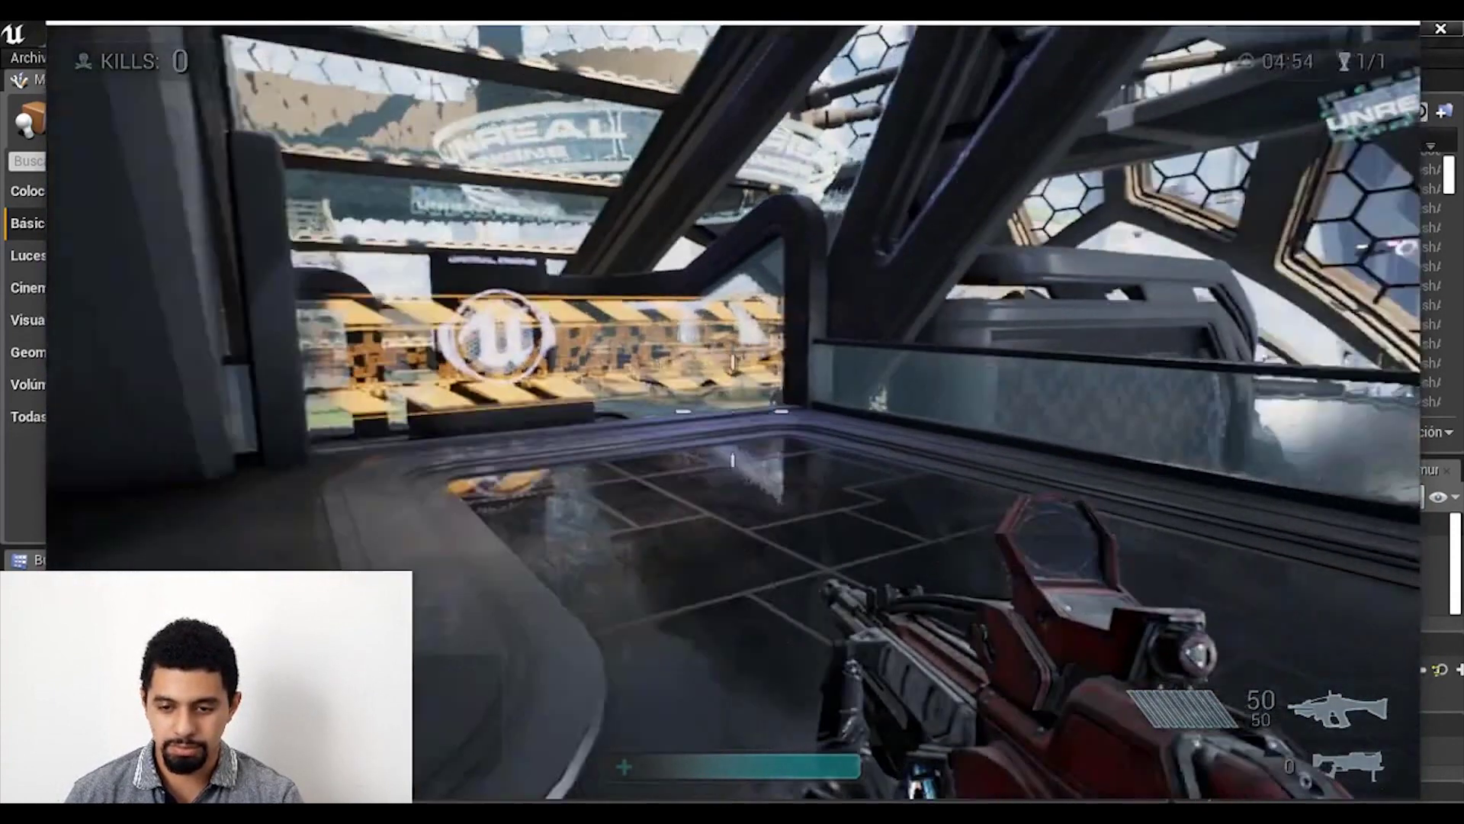
key(w)
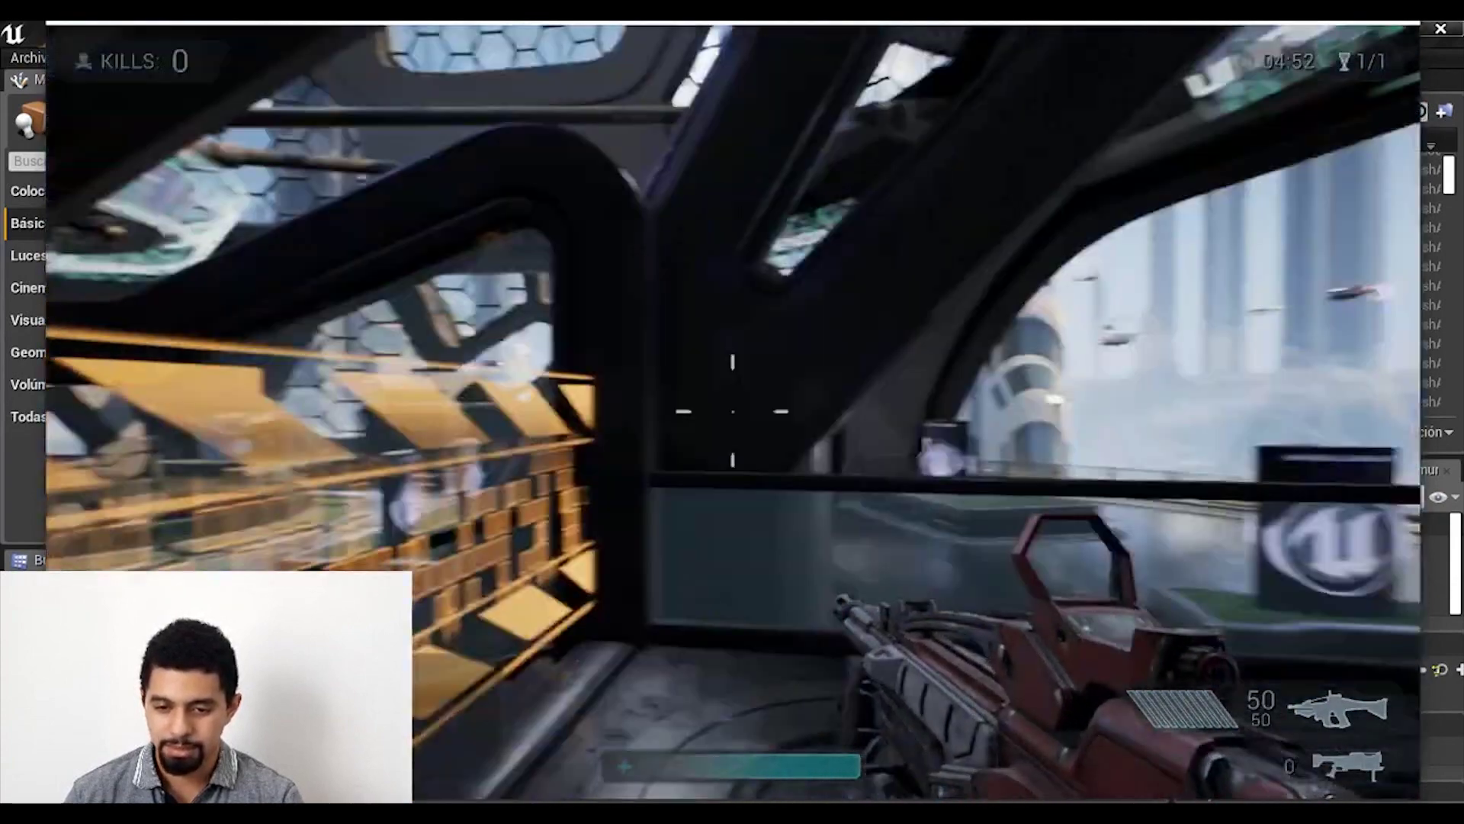
key(w)
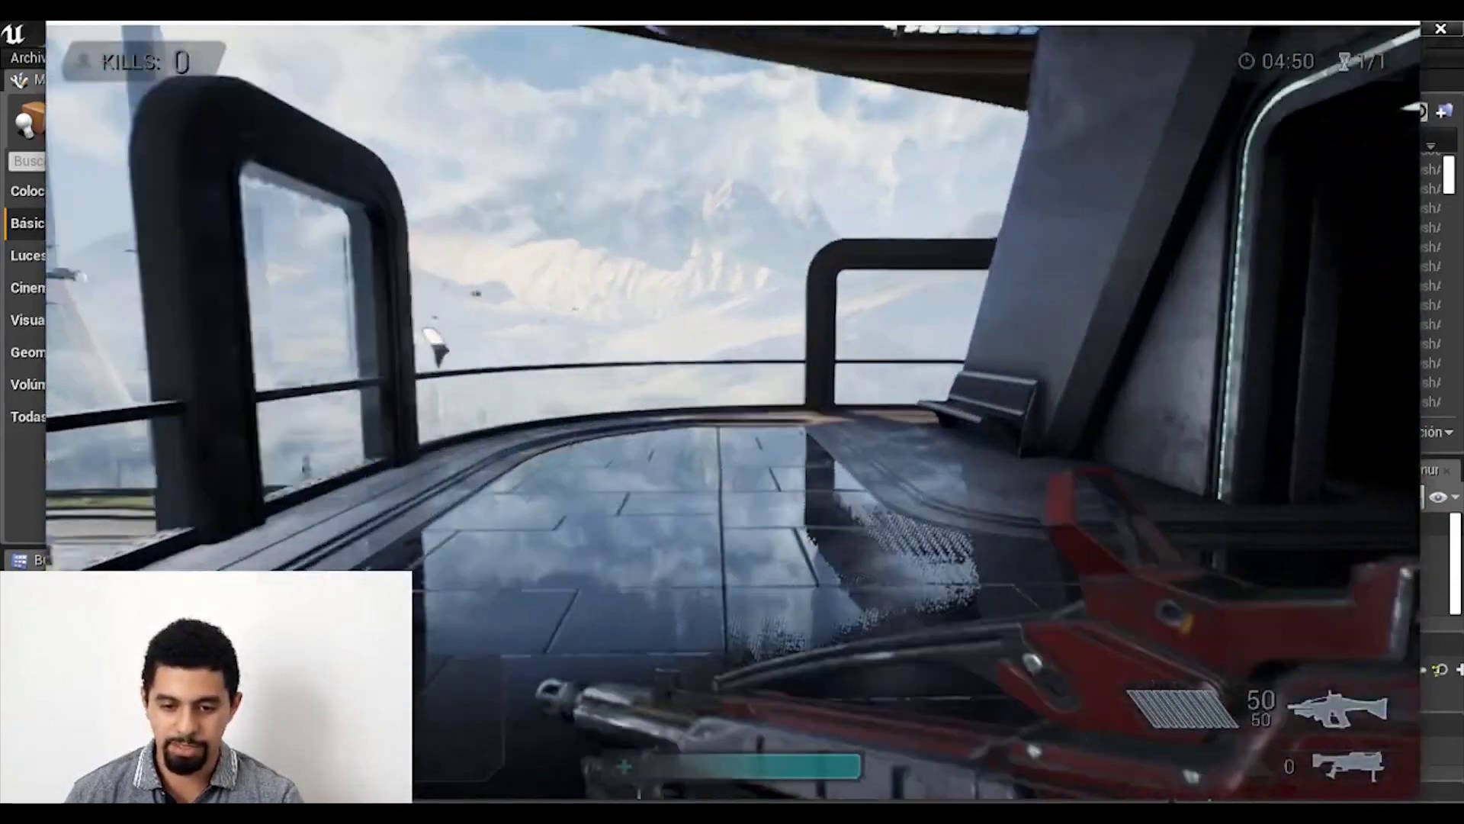
key(w)
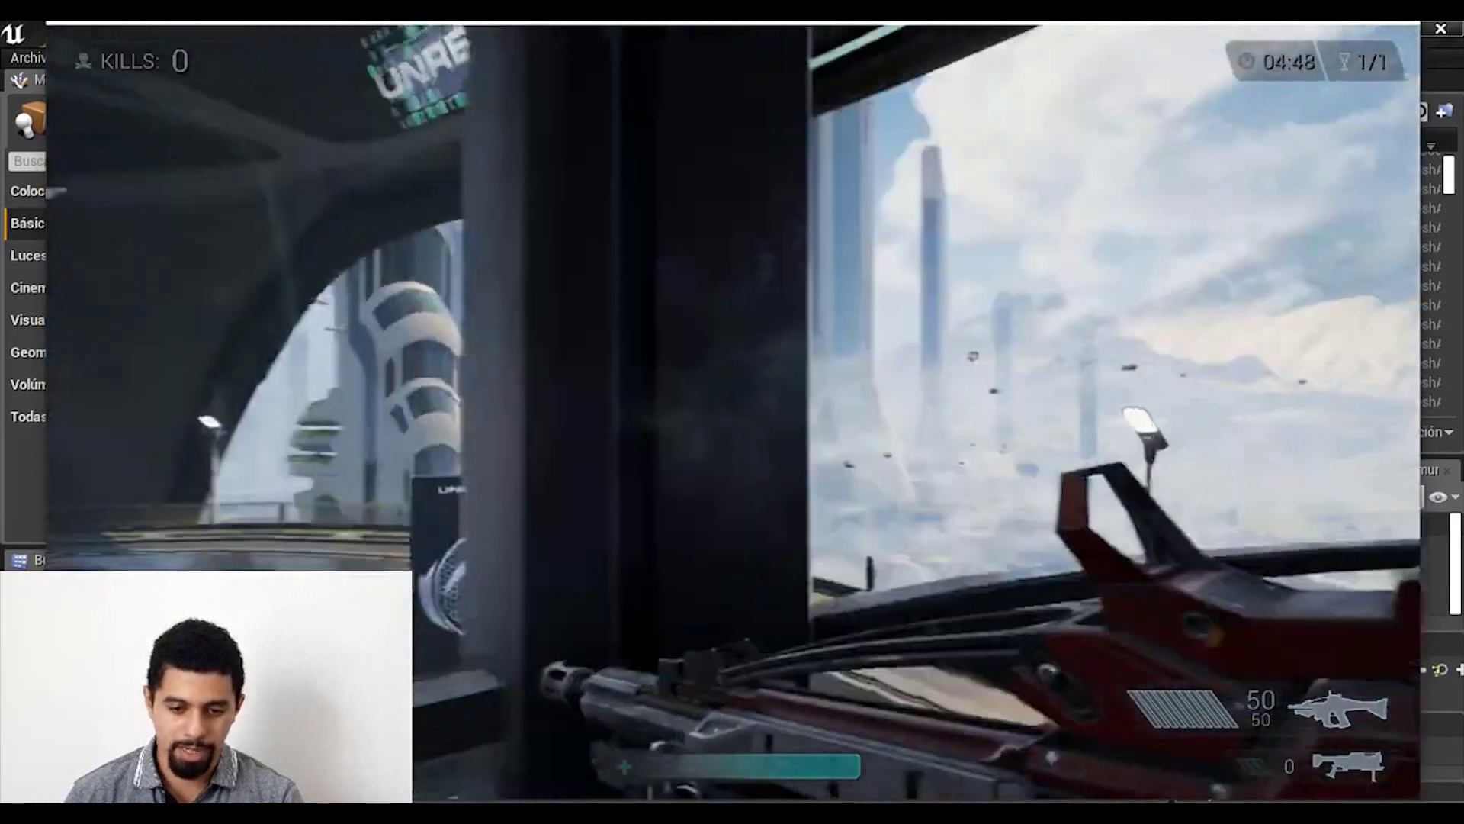
key(w)
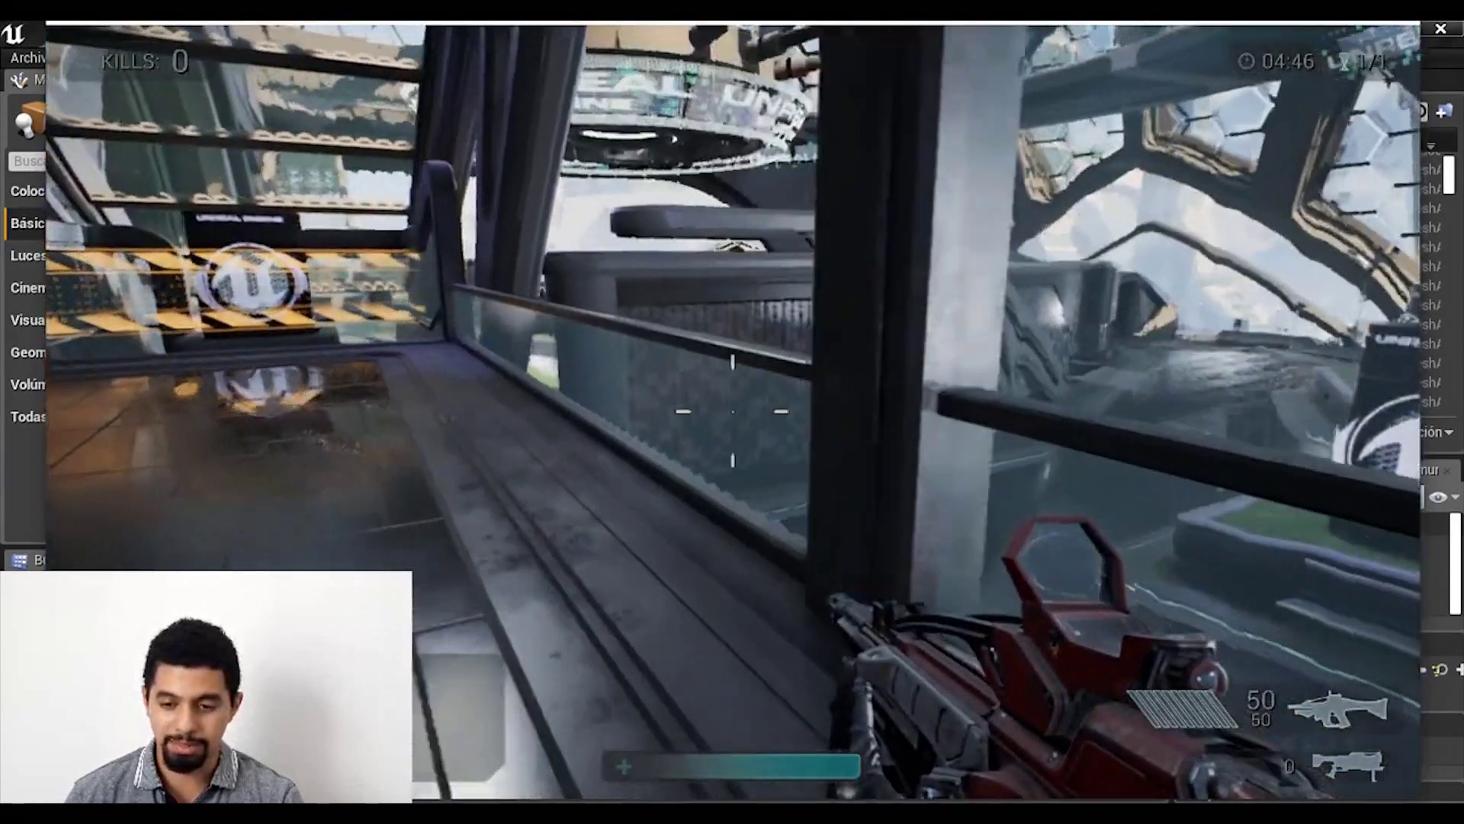
Walk to the Unreal pillar, along the curved walkway, and into the hexagonal dome.
key(w)
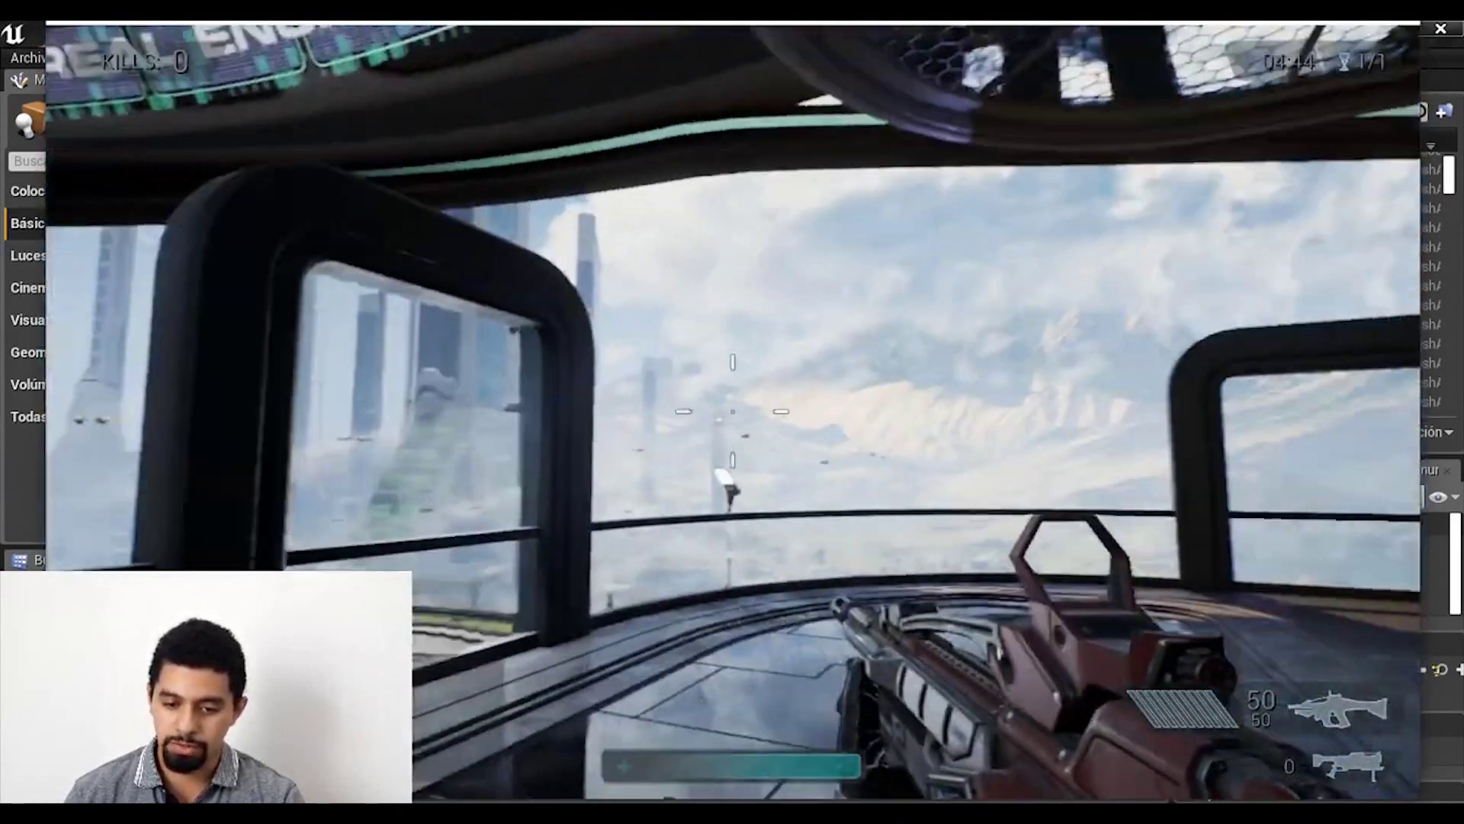
key(w)
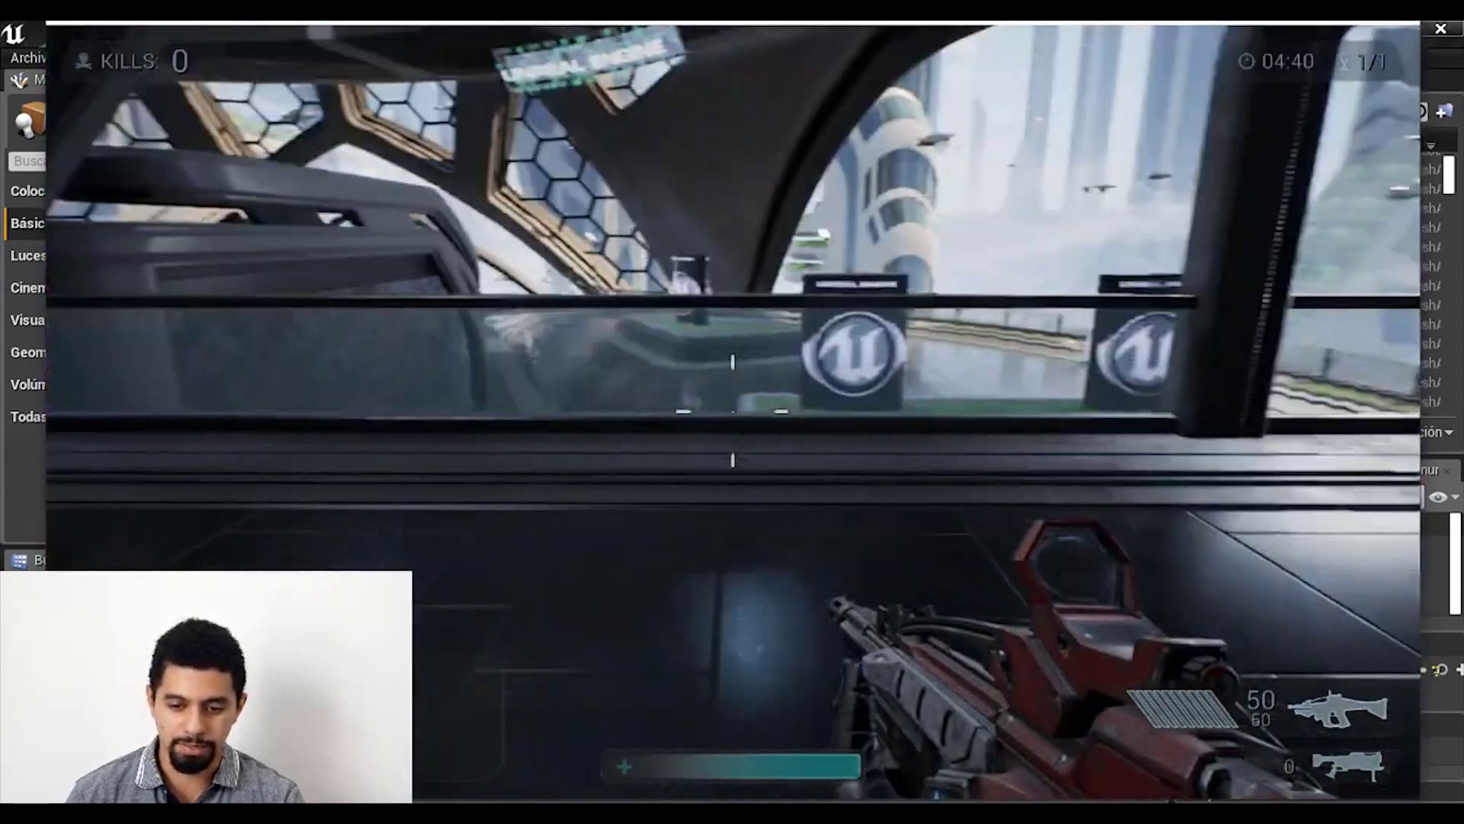
key(w)
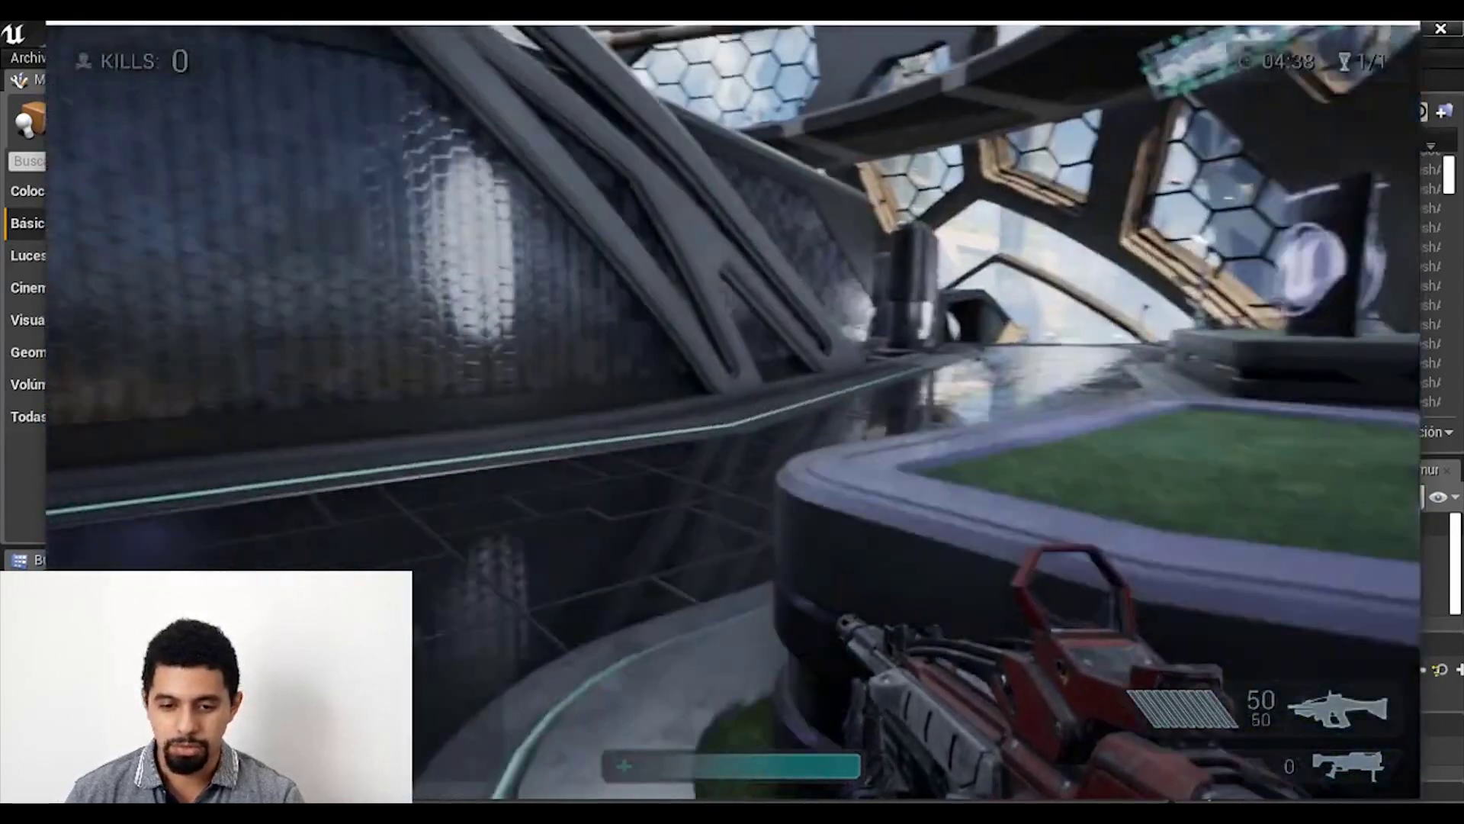
key(w)
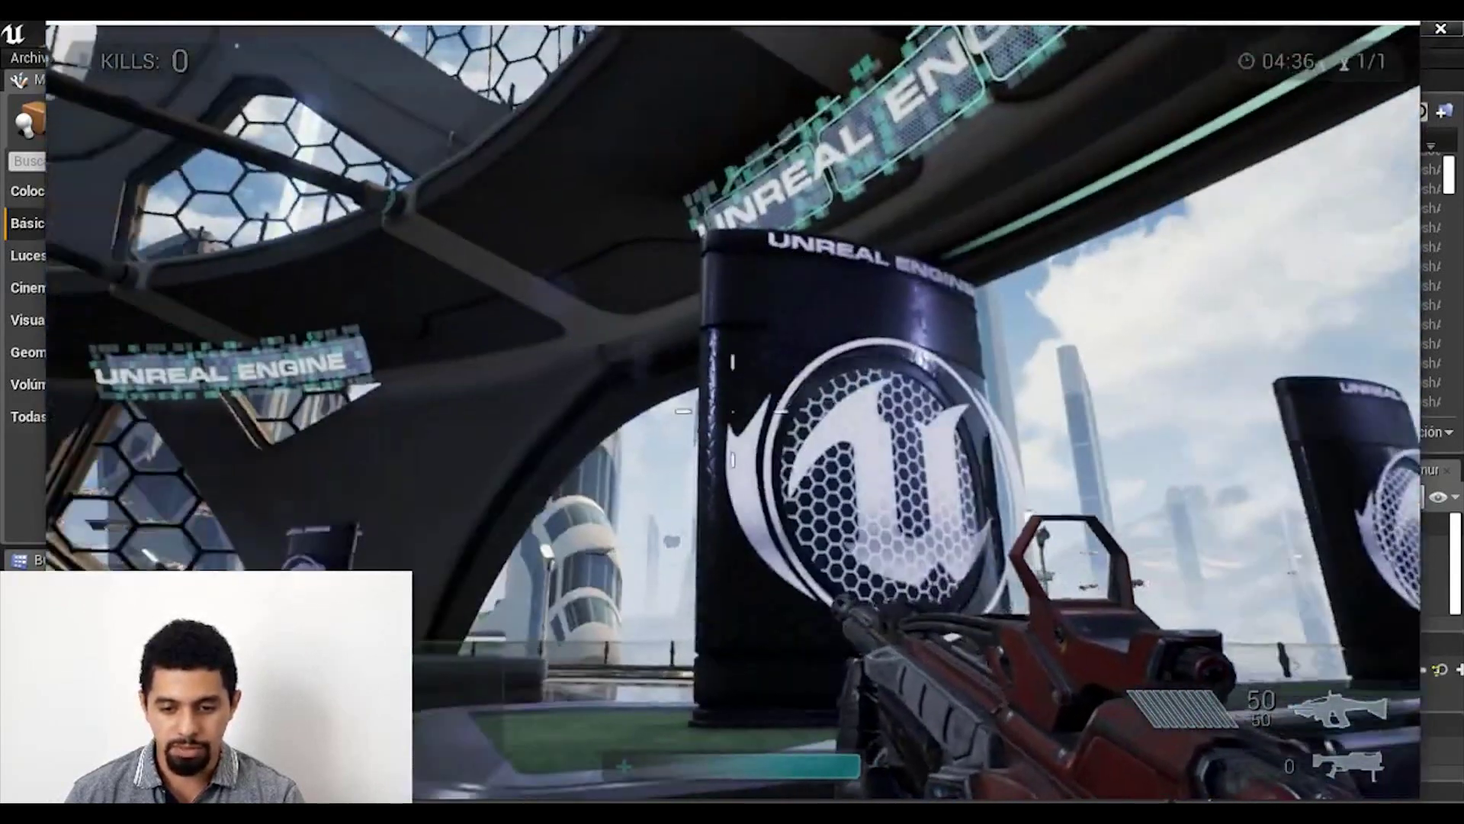
key(w)
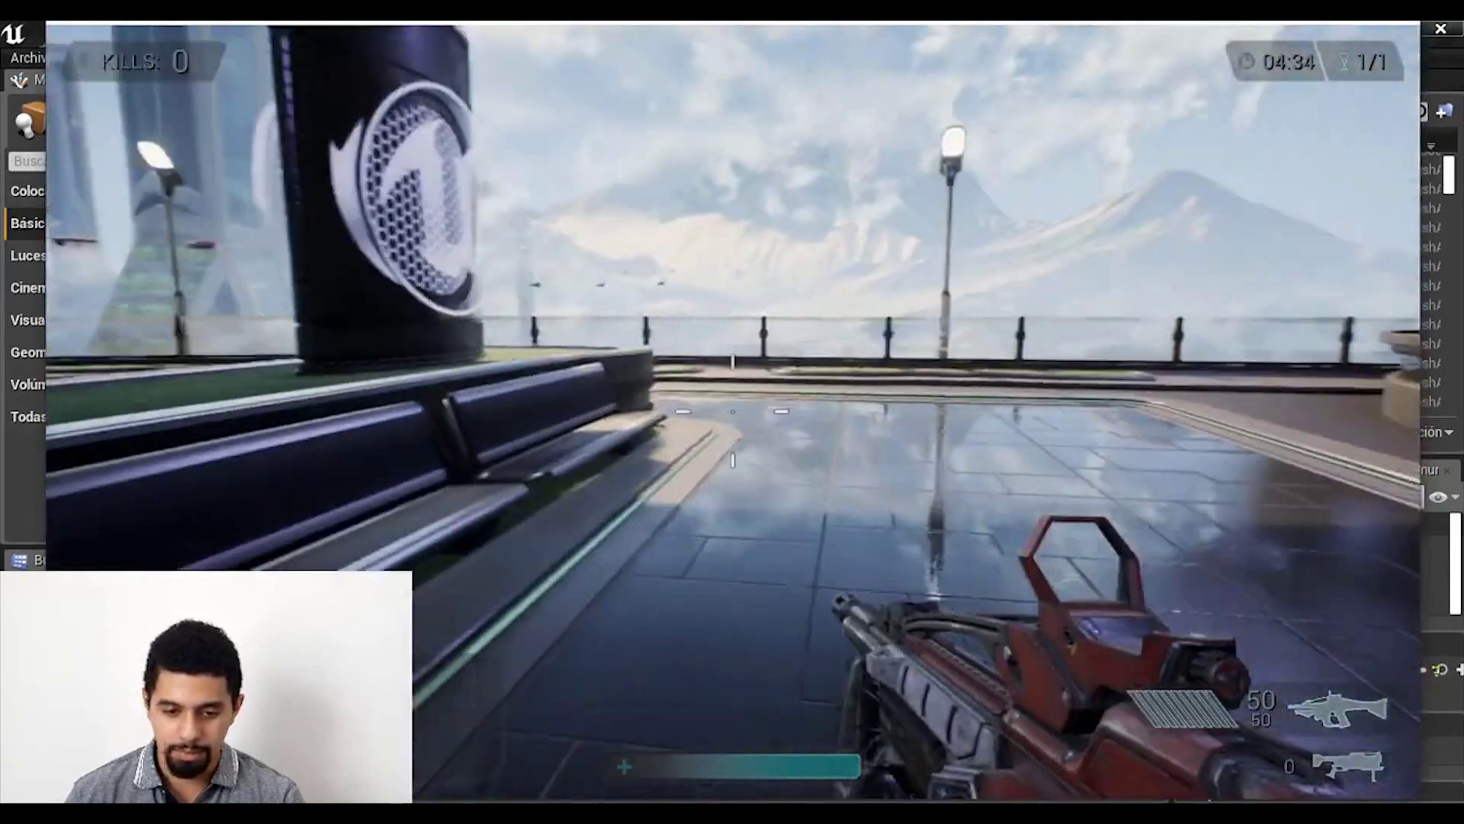
key(w)
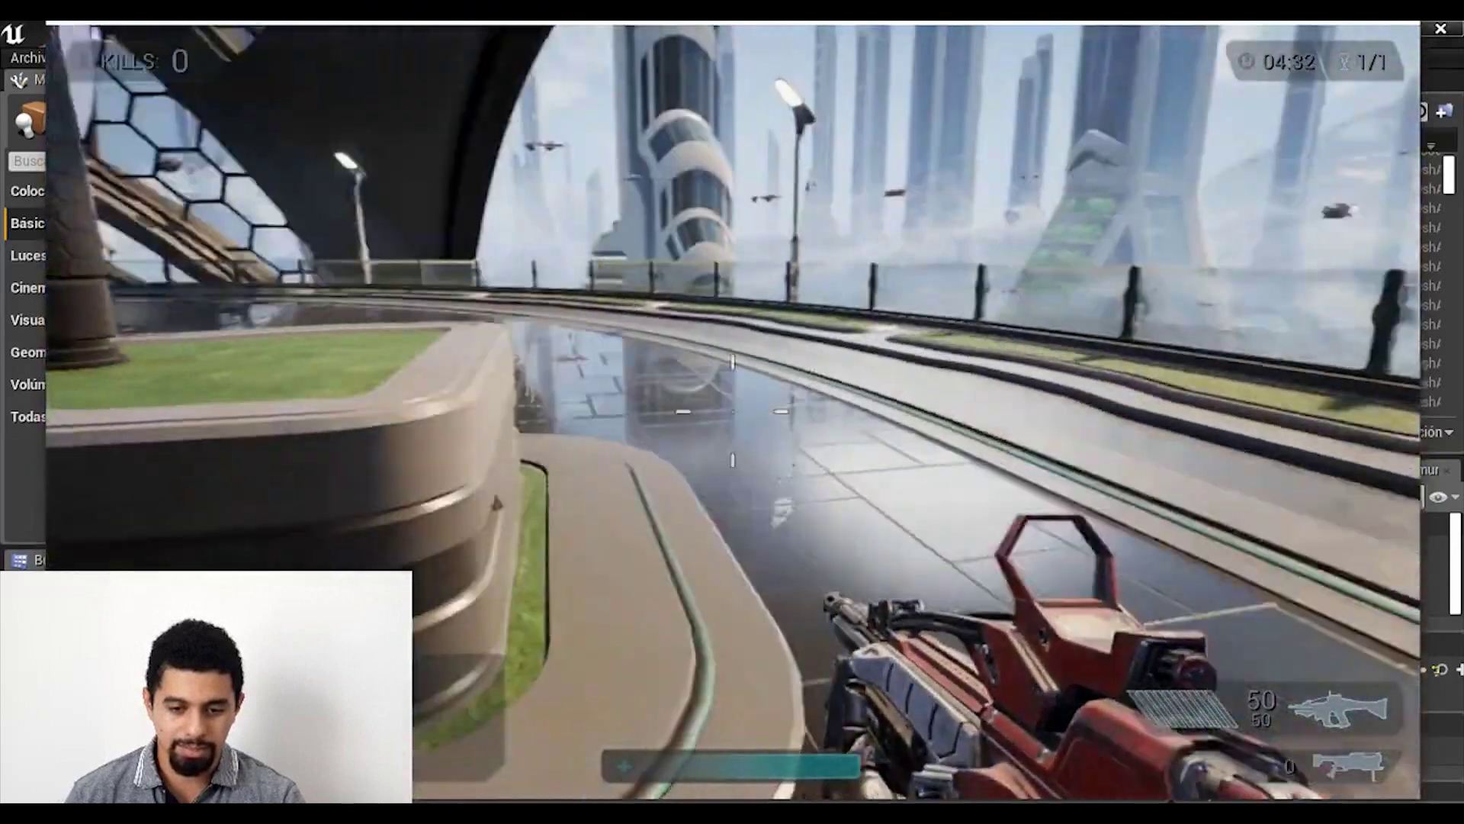
key(w)
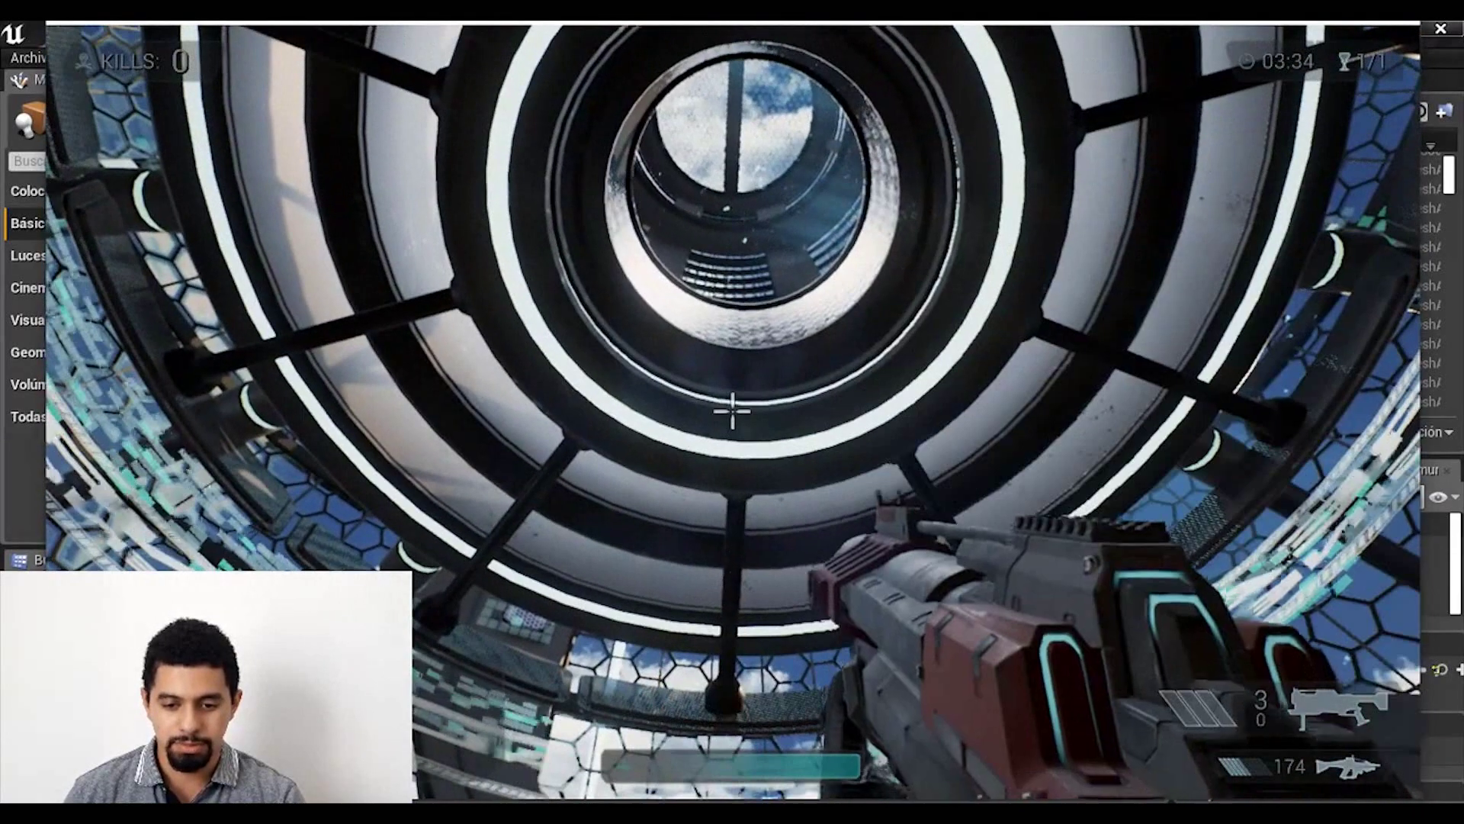
Shoot the last rounds at the wall, then walk past the Unreal Engine sign toward the windows.
click(732, 412)
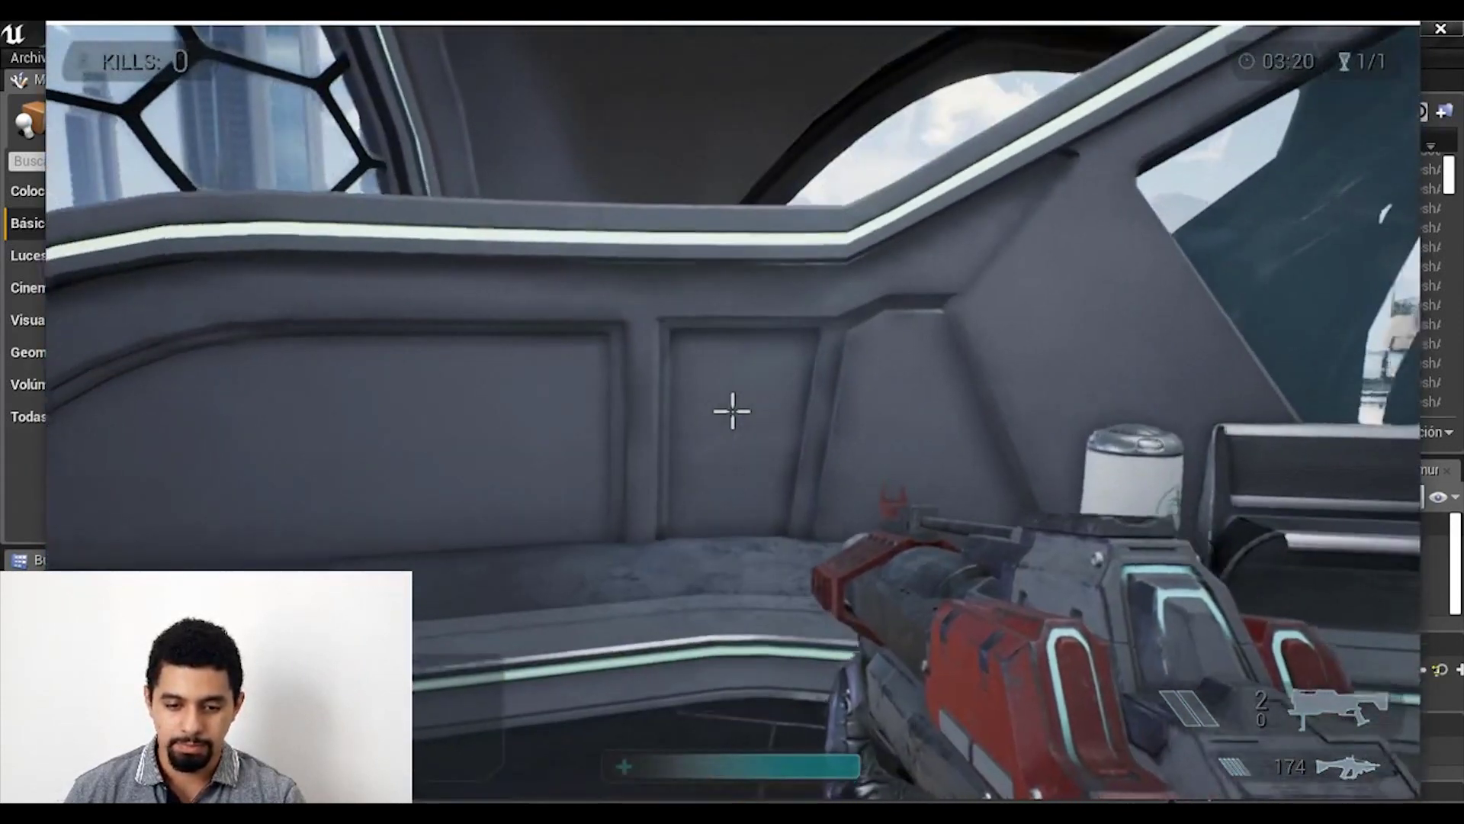
click(732, 412)
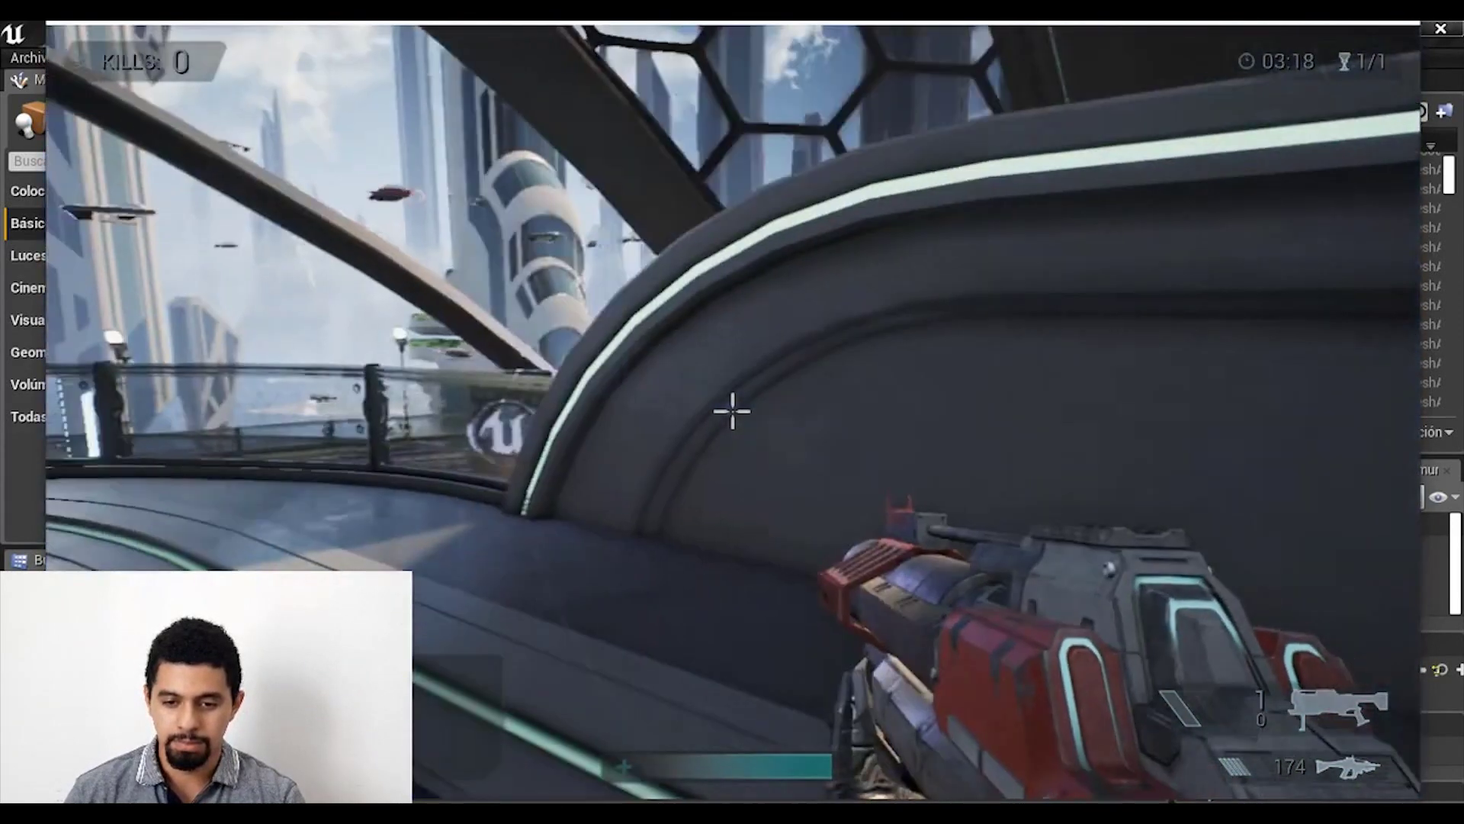
click(732, 411)
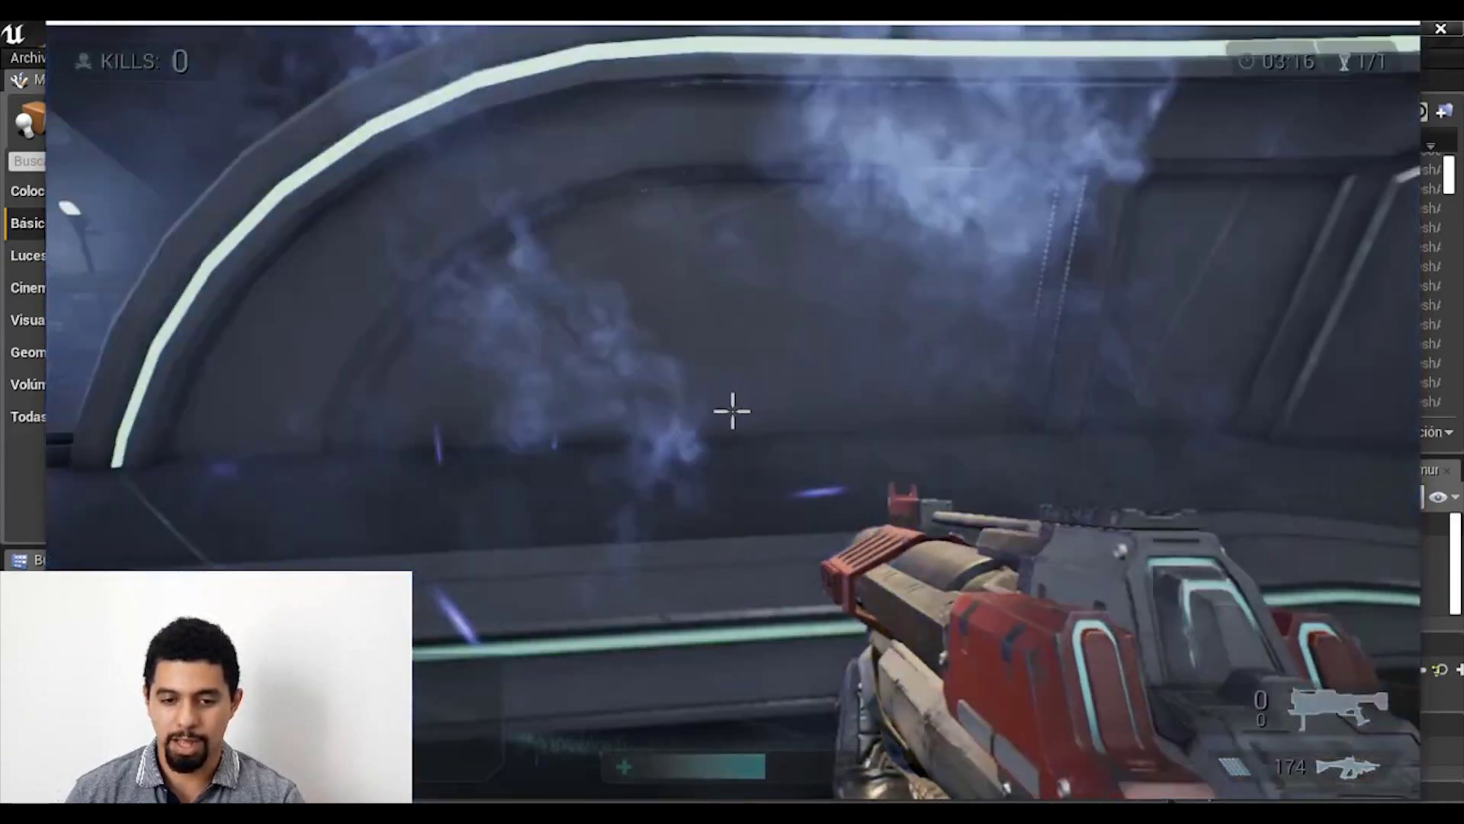
key(w)
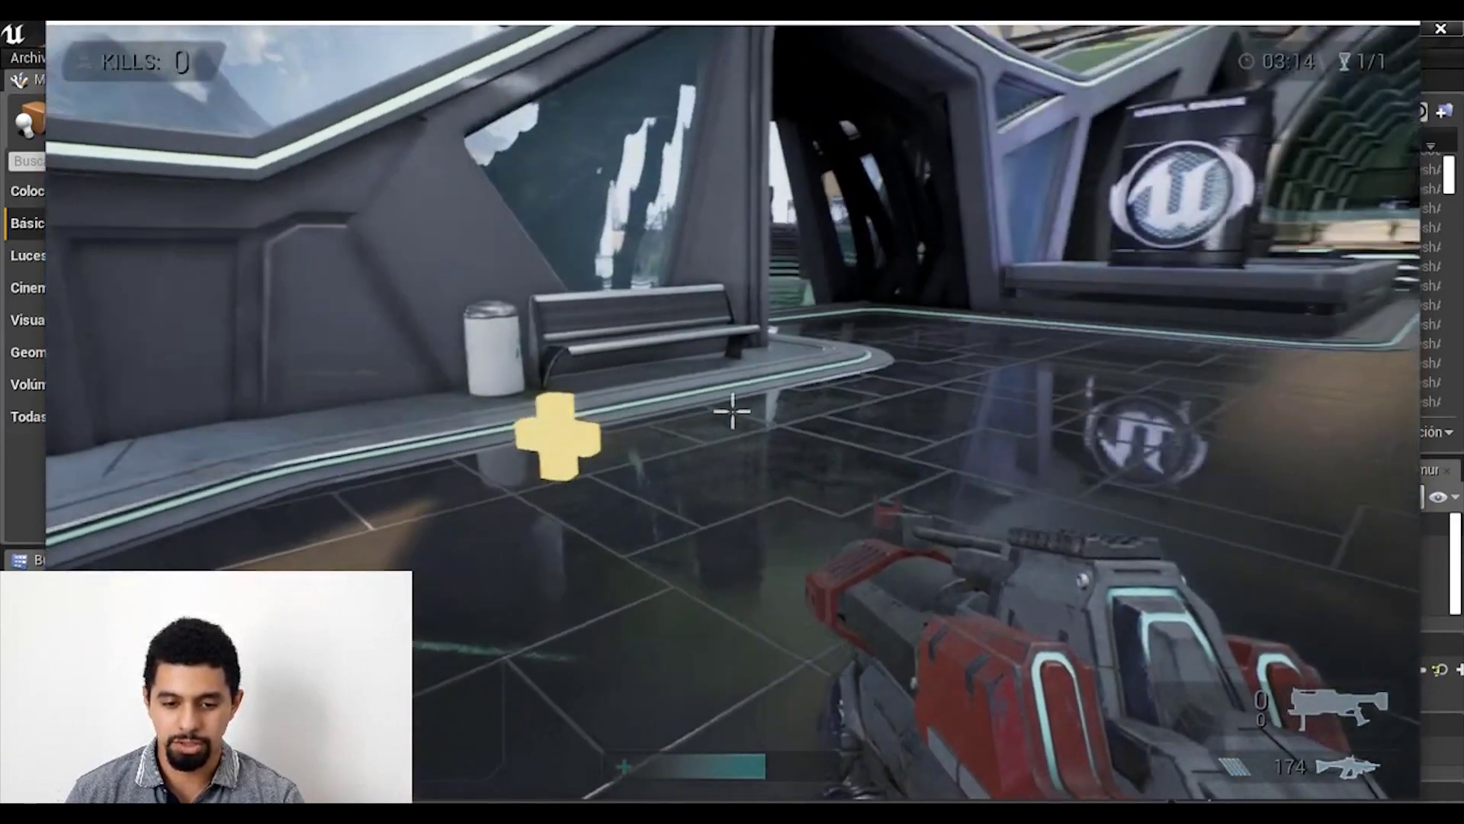
key(w)
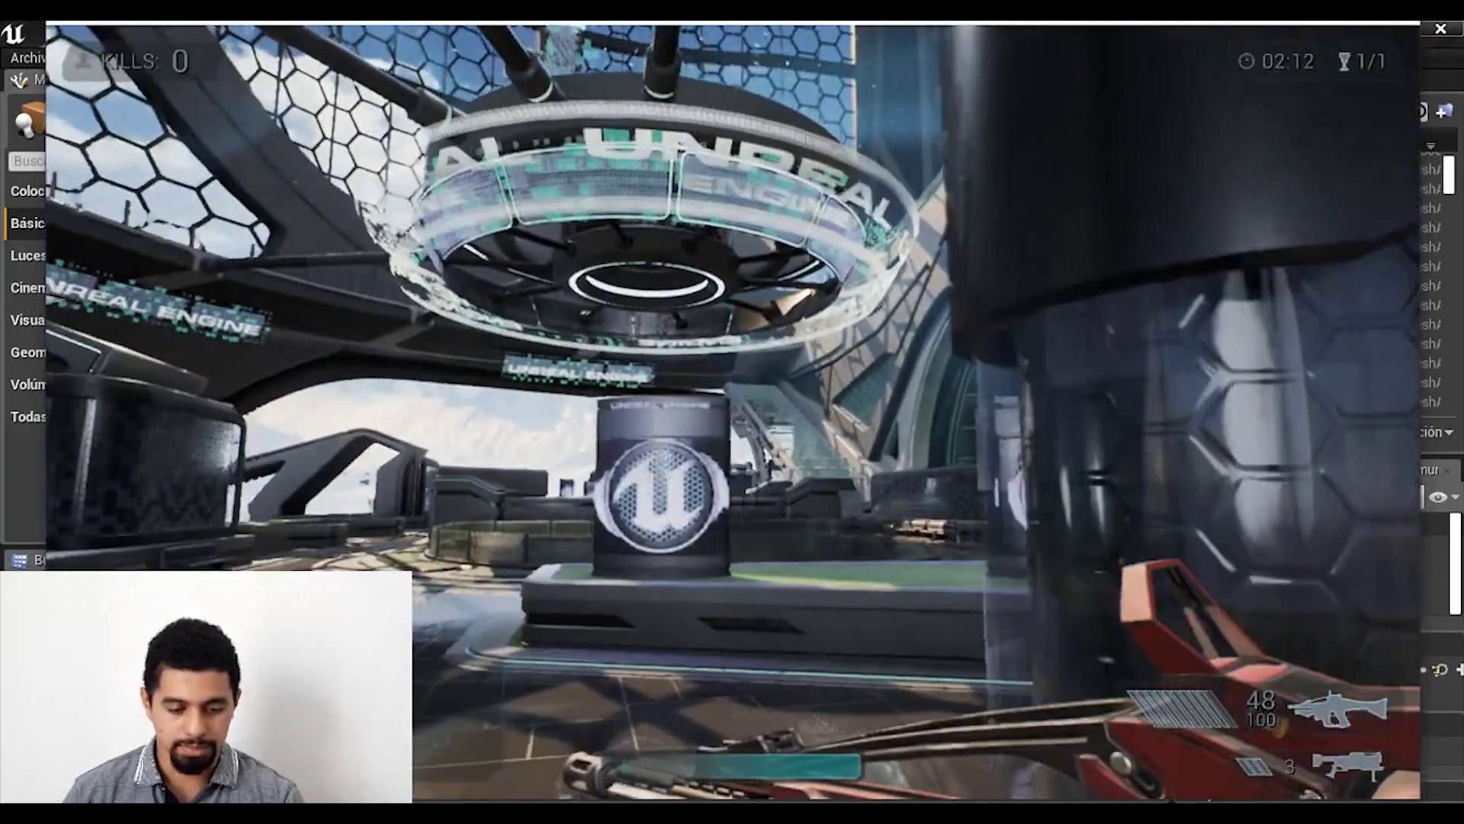
Pause with Esc, view the Options, Cheats and Recently Met pages, then pick Main Menu.
key(Escape)
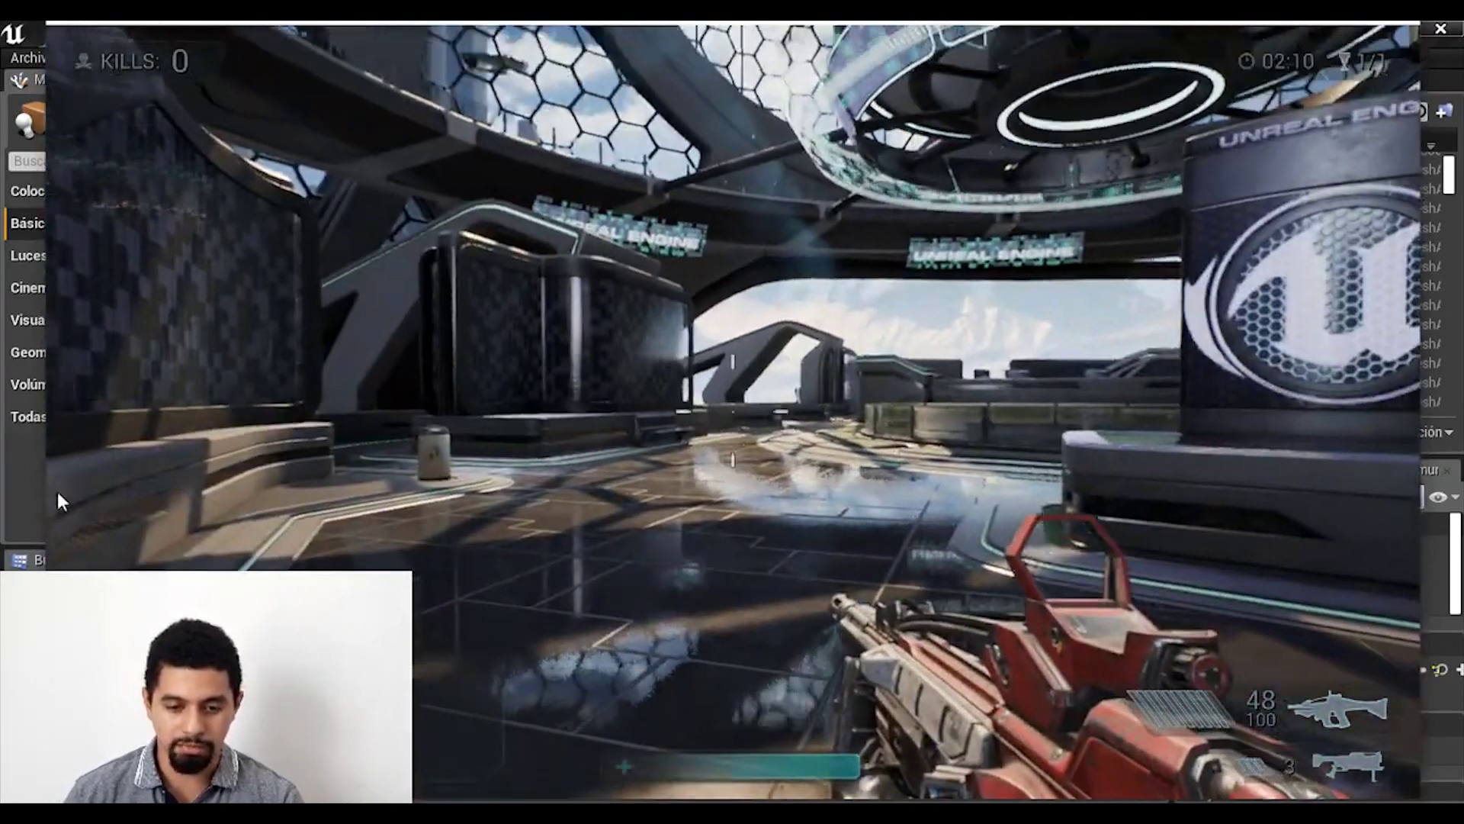
click(545, 413)
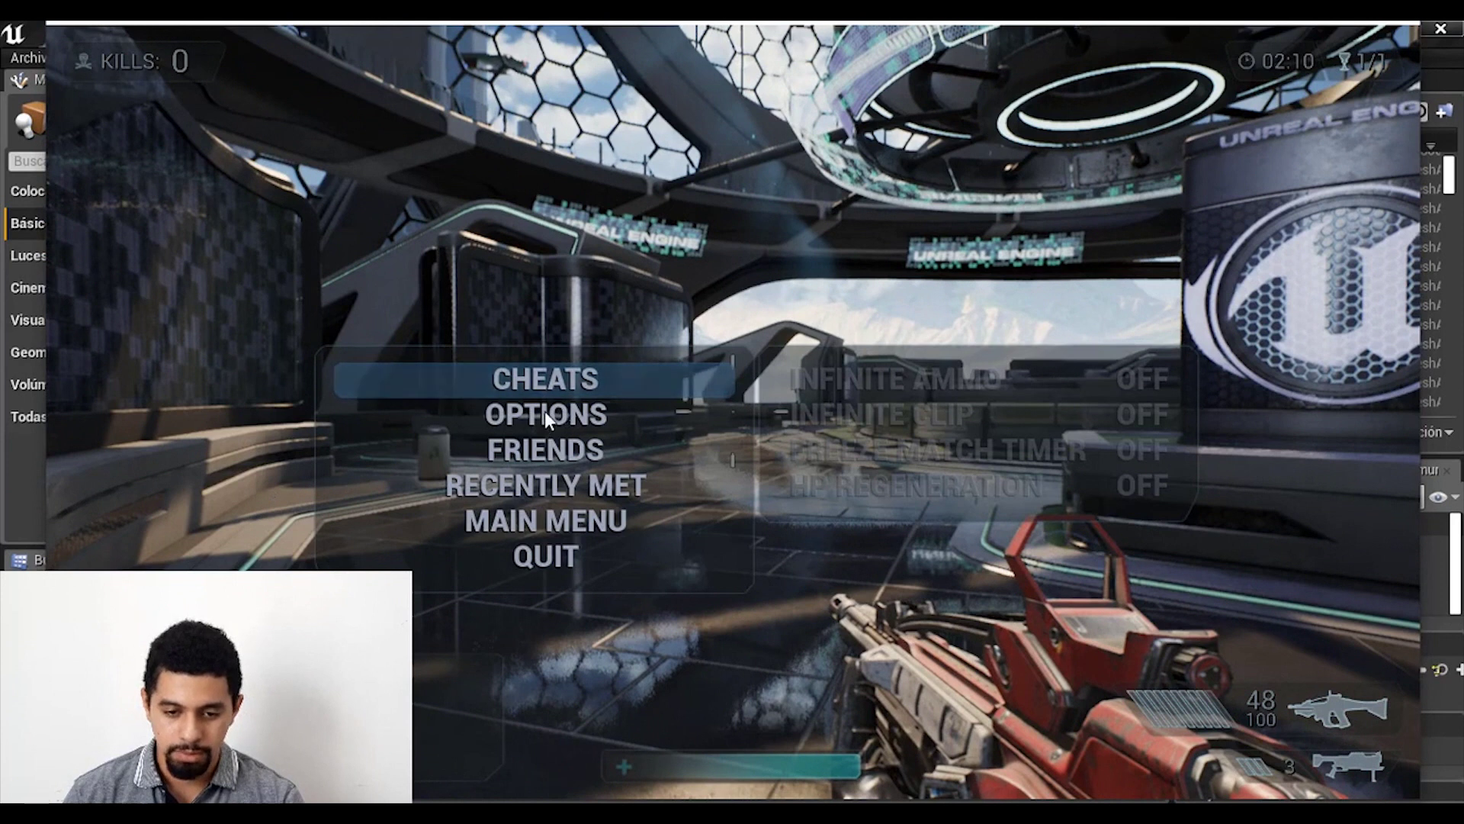
click(550, 385)
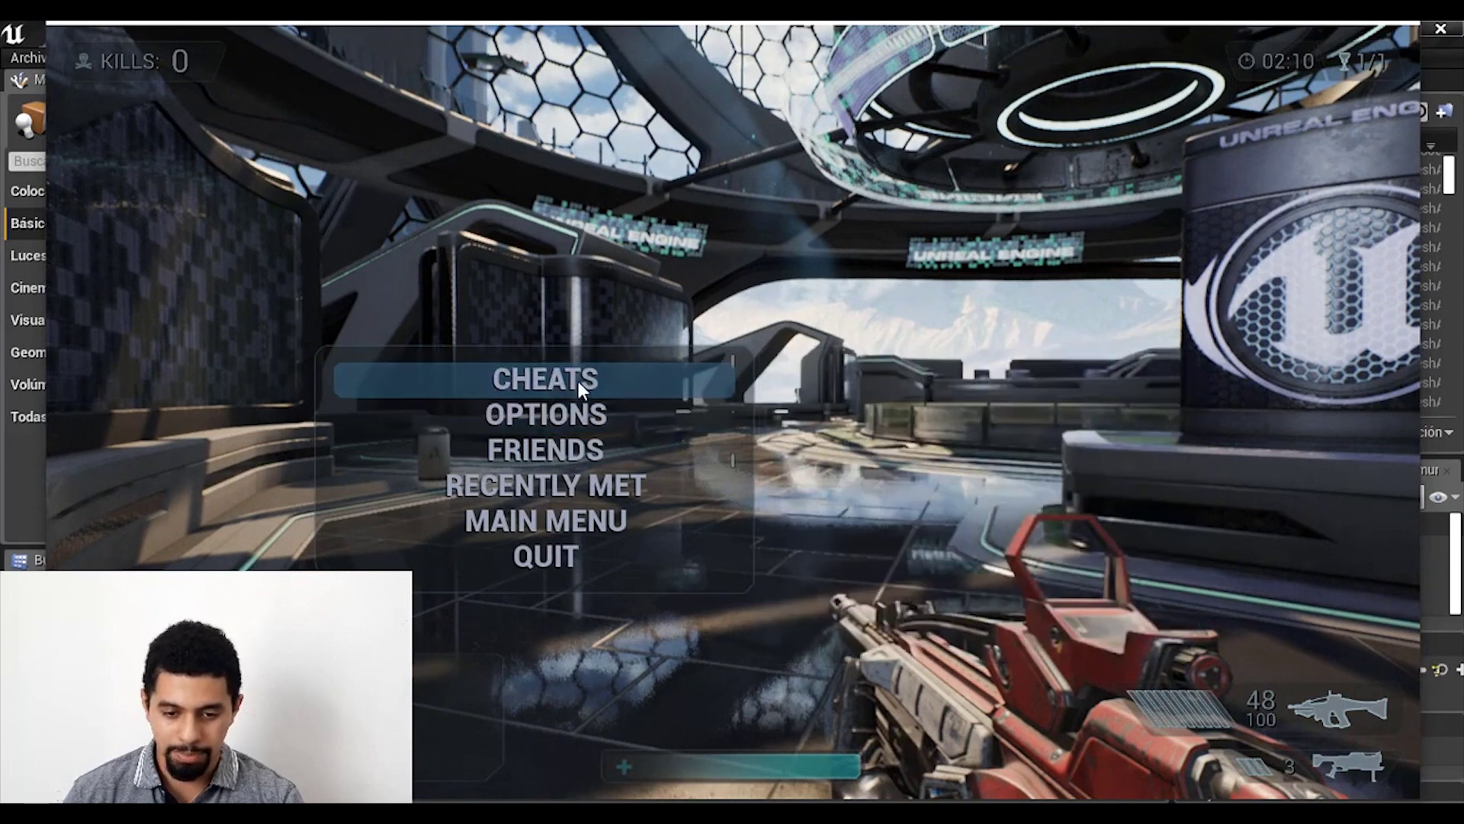
click(546, 420)
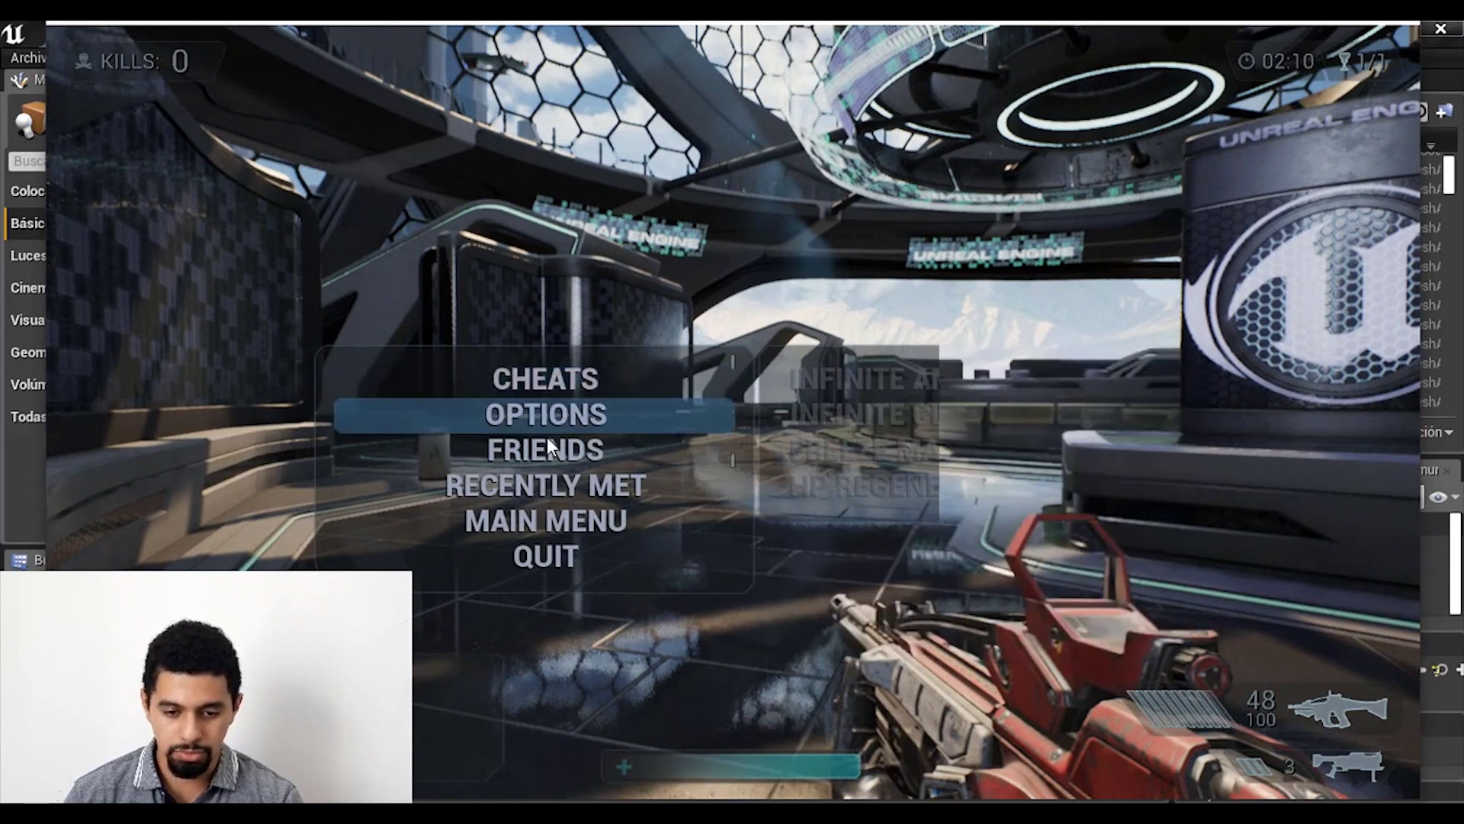
click(540, 447)
click(530, 485)
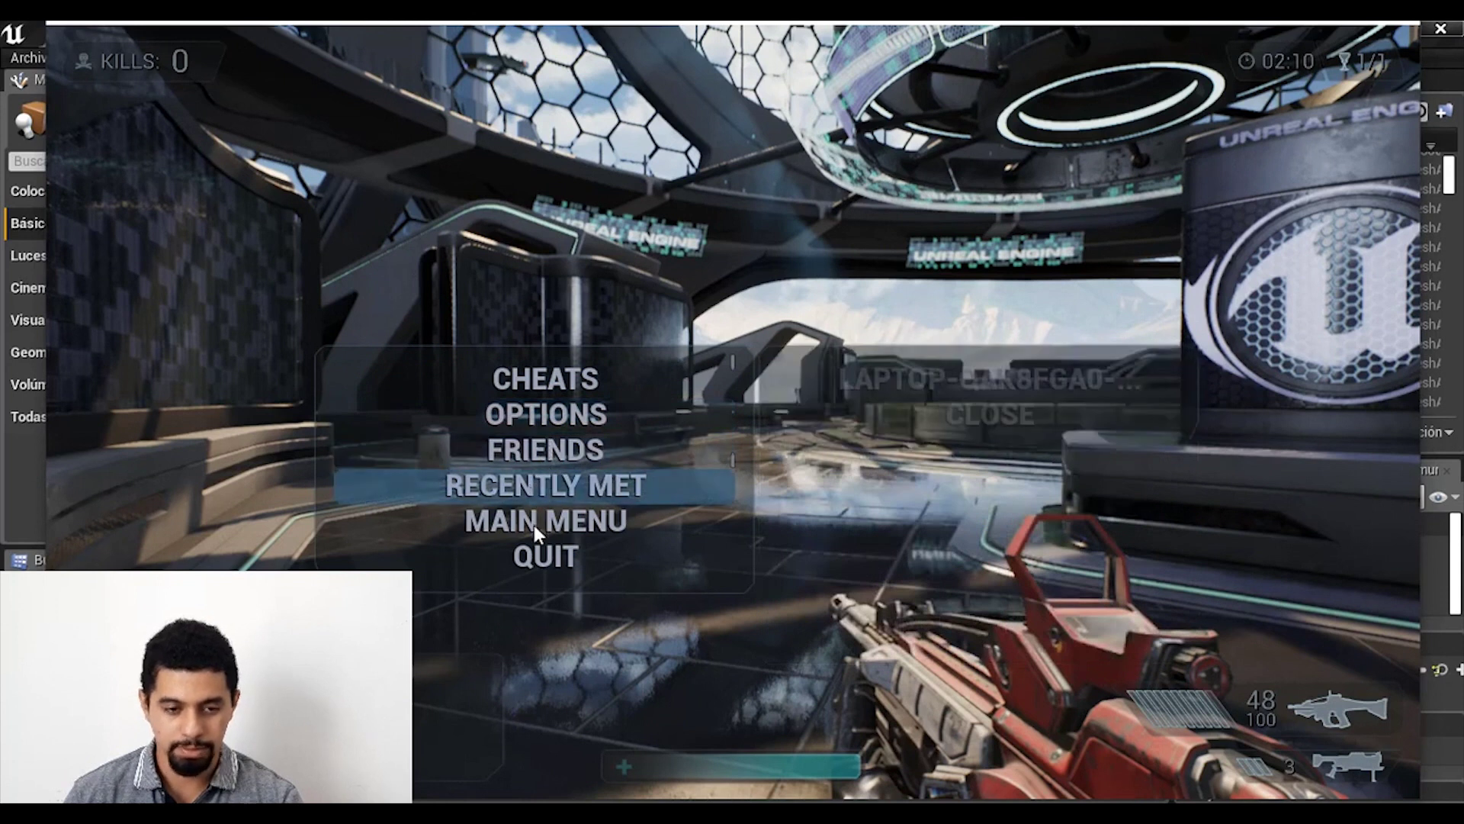
click(533, 525)
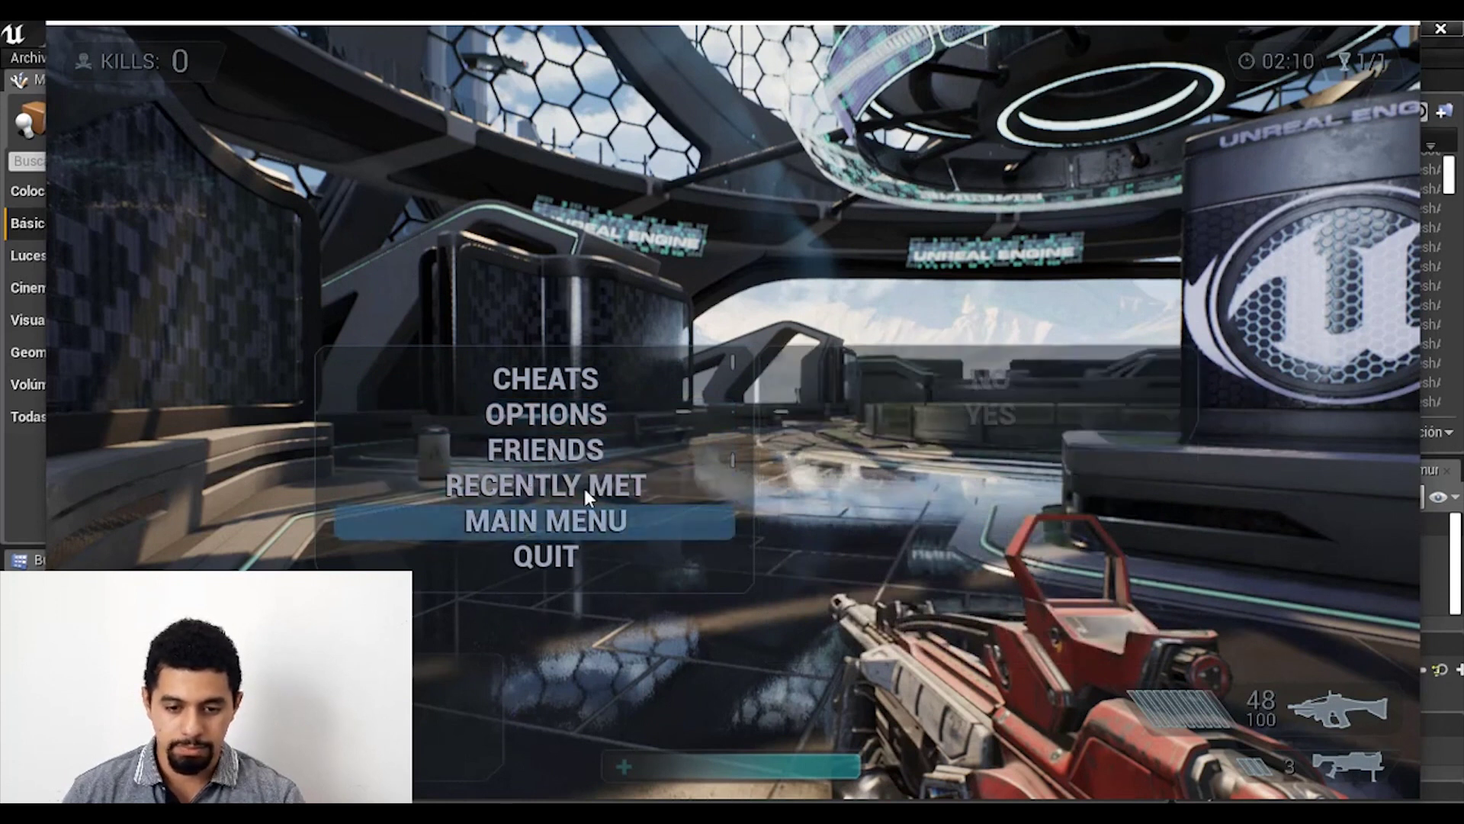